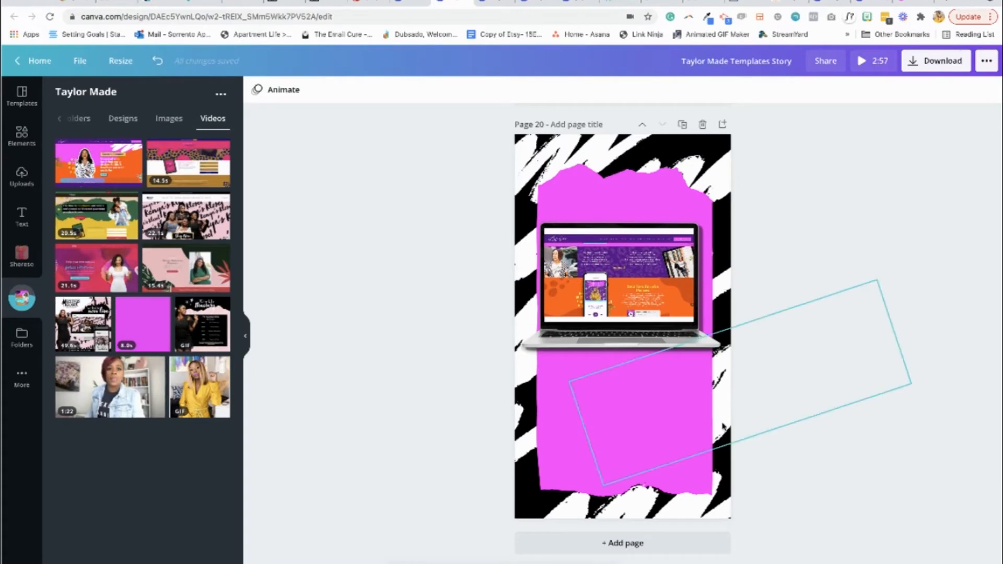
Add a blank page after page 20 of the story design
left_click(680, 544)
scroll(708, 311, "up", 5)
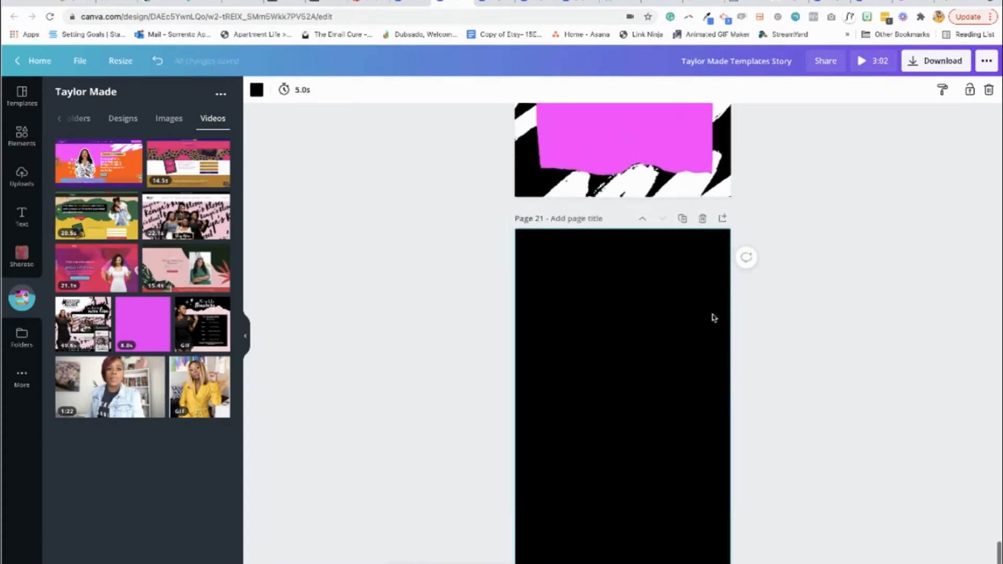
scroll(695, 213, "up", 3)
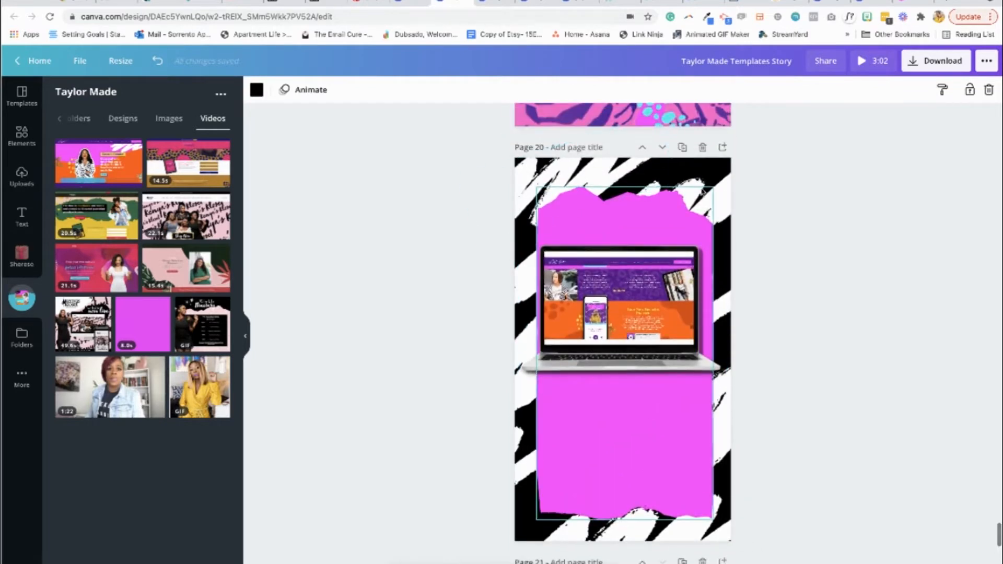
scroll(739, 493, "down", 1)
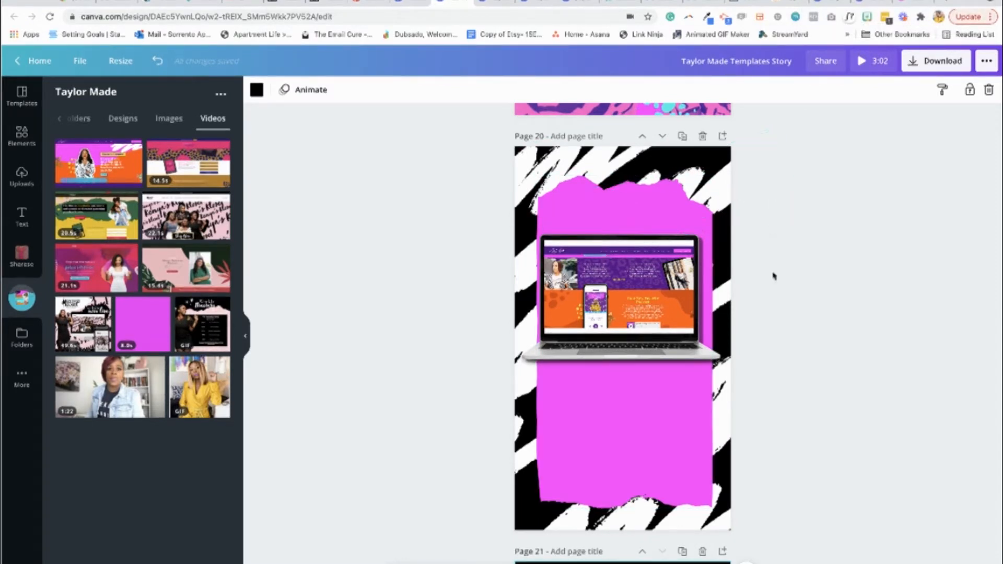
Duplicate page 20 and remove the laptop mockup and its website video from the copy, keeping only the background graphic
left_click(683, 136)
scroll(772, 363, "down", 1)
left_click(622, 263)
left_click_drag(606, 193, 638, 366)
key("Delete")
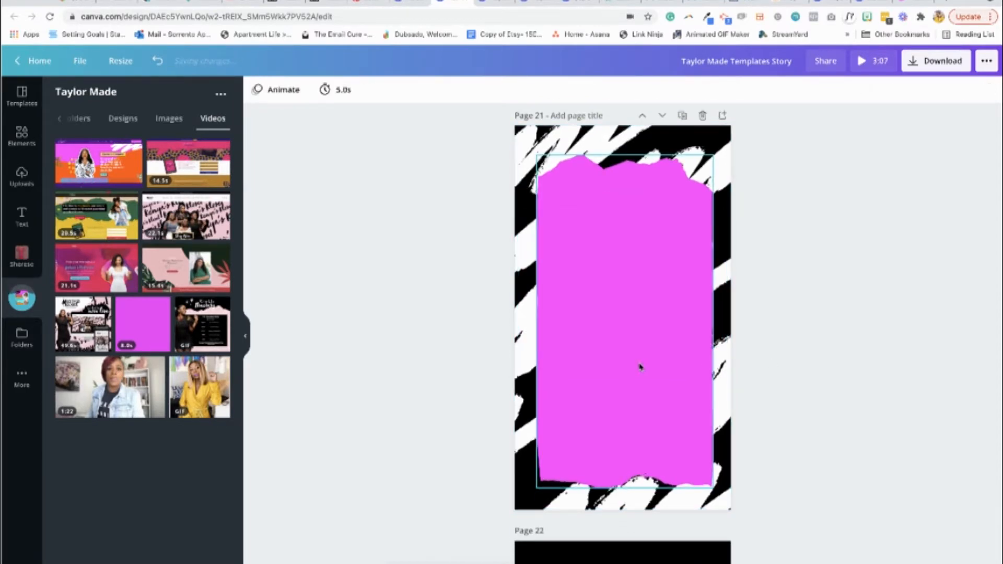
Delete the blank black page that follows the duplicated background page
scroll(860, 241, "up", 1)
scroll(859, 240, "down", 4)
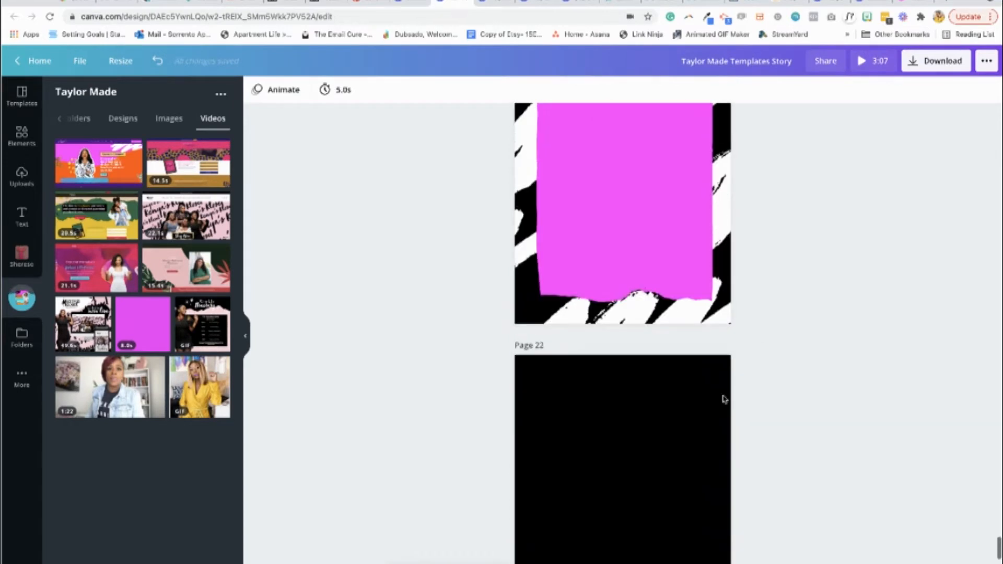
left_click(704, 346)
scroll(800, 293, "up", 4)
scroll(800, 293, "down", 3)
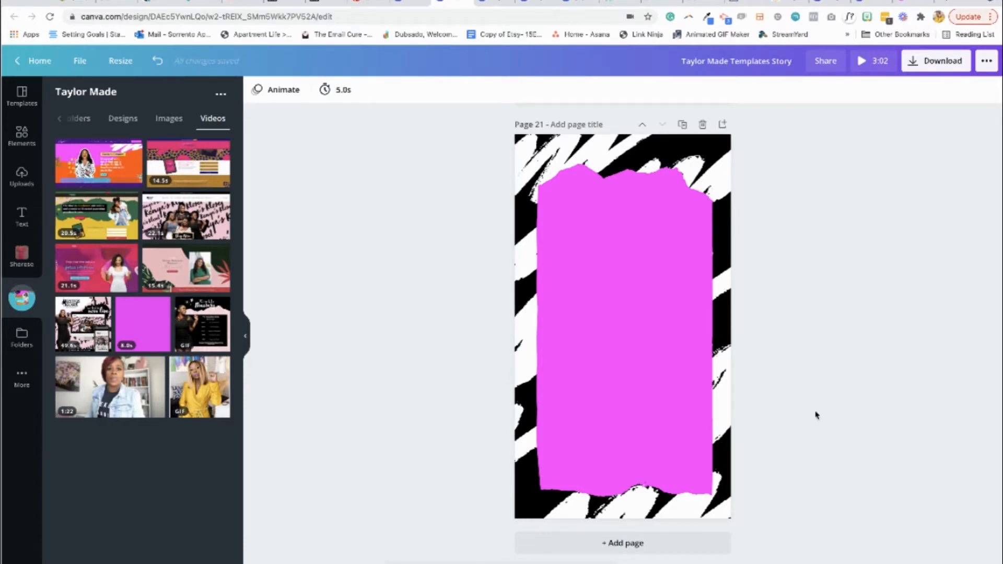
Configure the design download as PNG with the size multiplier set to 2
left_click(919, 63)
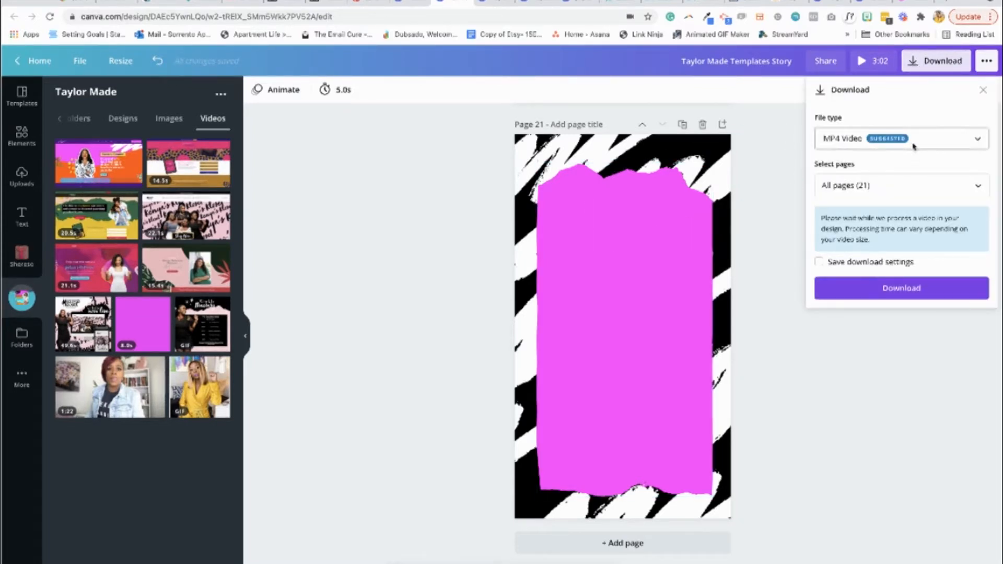
left_click(914, 147)
scroll(885, 84, "up", 1)
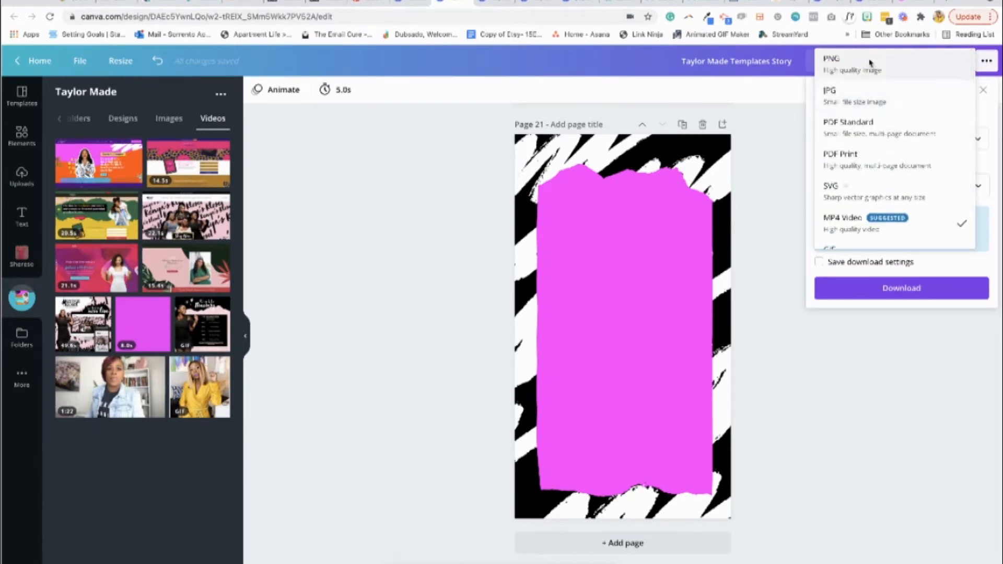
left_click(870, 62)
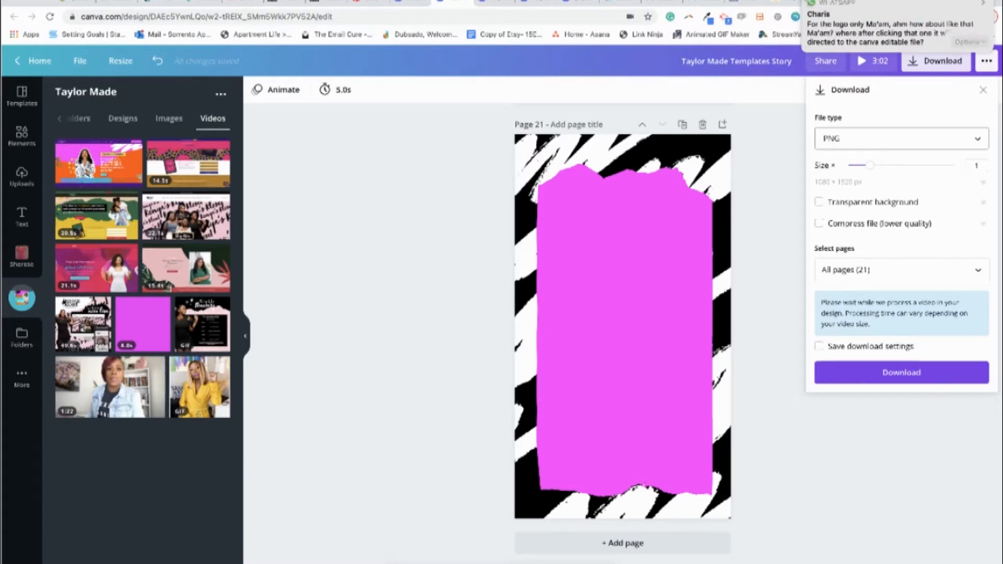
left_click_drag(871, 165, 910, 166)
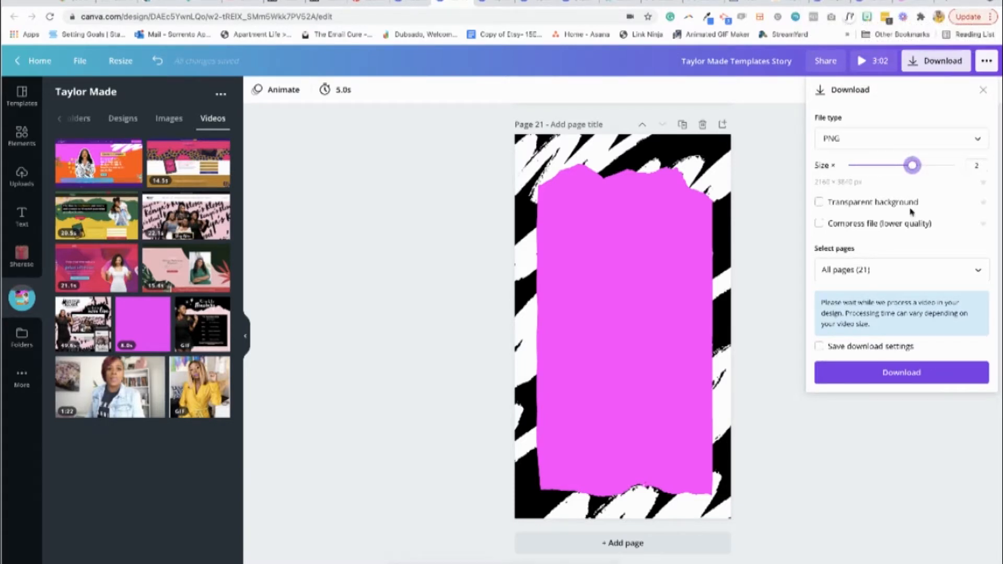
Restrict the export to page 21, download it, and dismiss the saved-design dialog
left_click(978, 272)
scroll(945, 369, "down", 10)
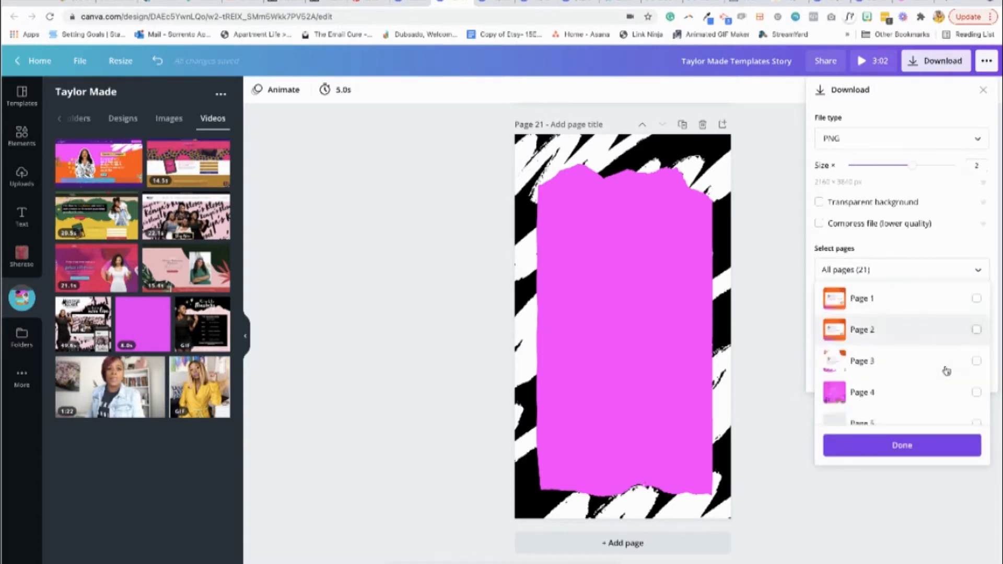
left_click(976, 405)
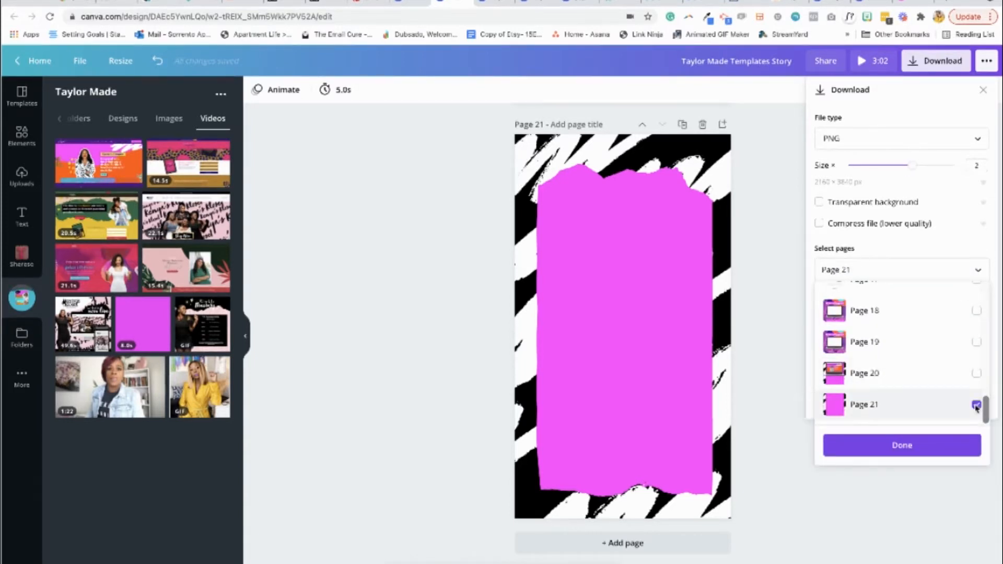
left_click(952, 447)
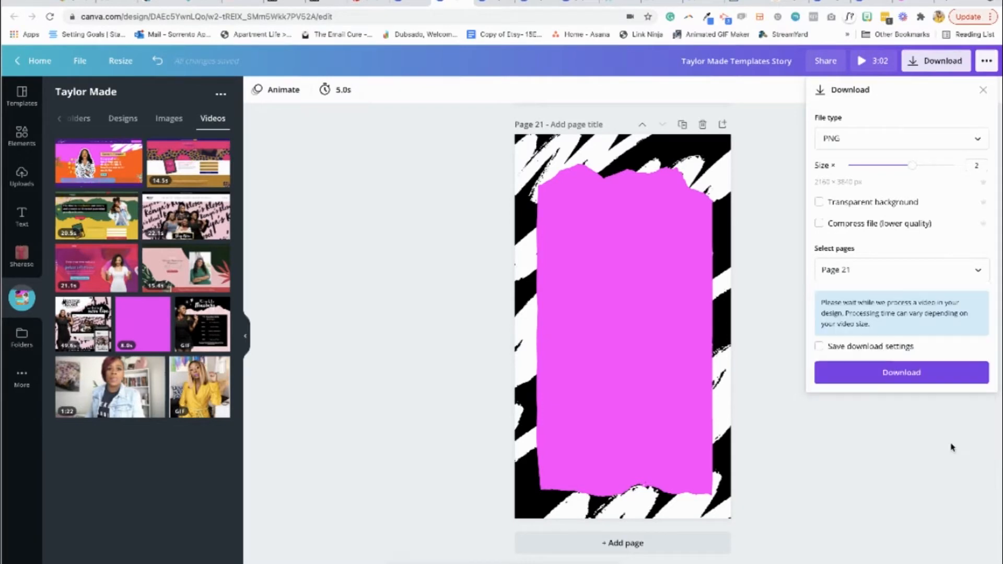
left_click(902, 373)
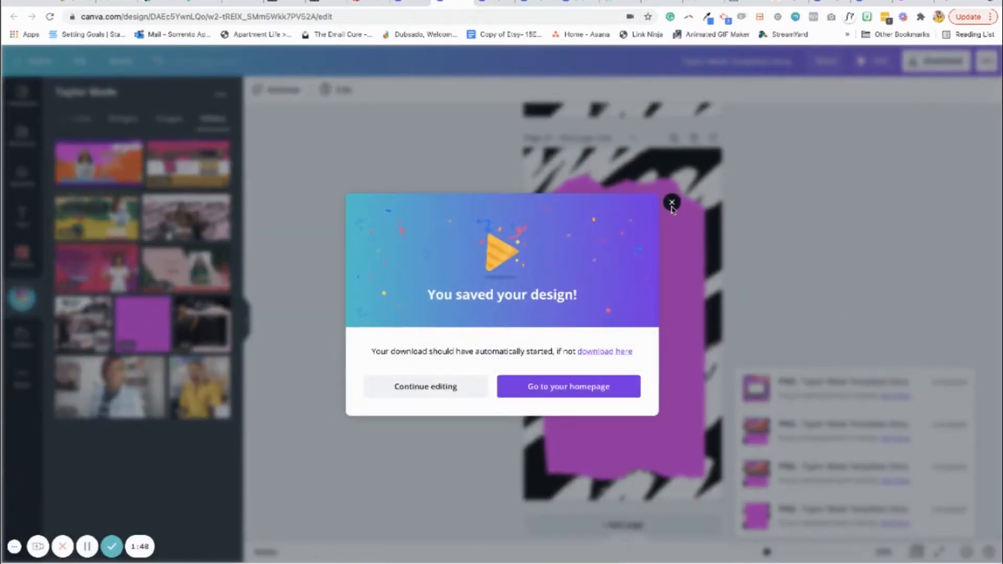
left_click(672, 202)
Switch to Keynote and delete the background graphic from the existing slide
mouse_move(710, 555)
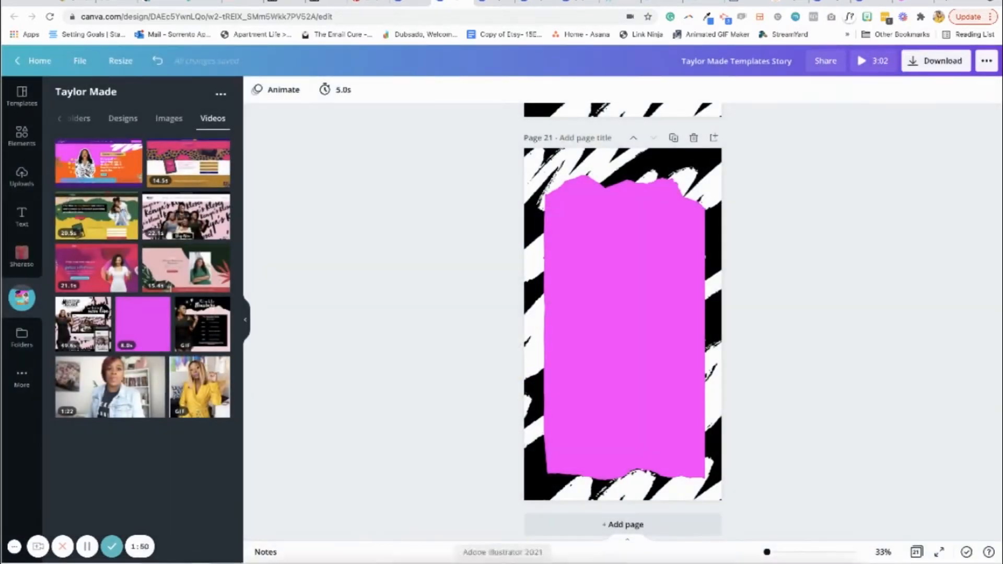
left_click(710, 555)
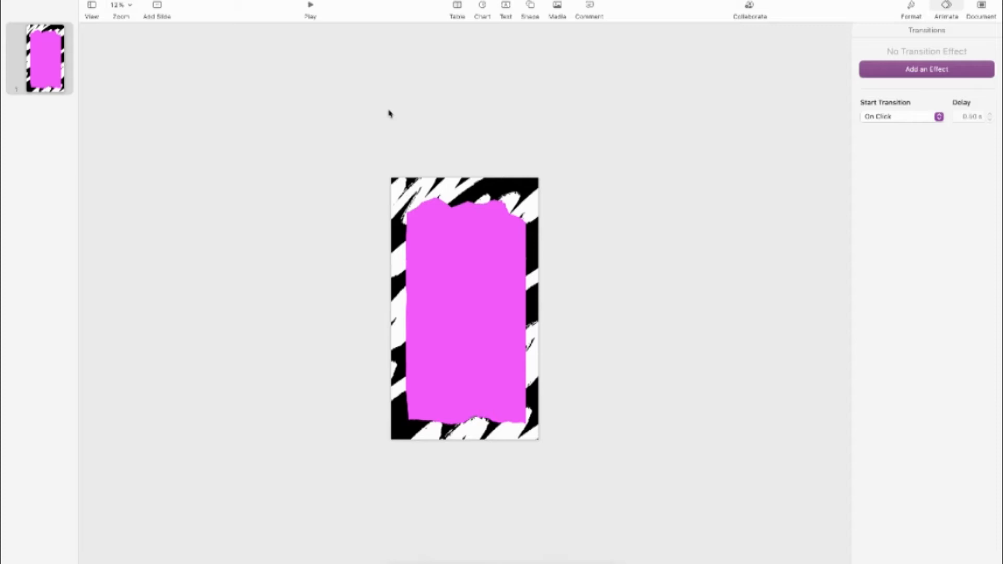
left_click_drag(389, 114, 530, 468)
key("Delete")
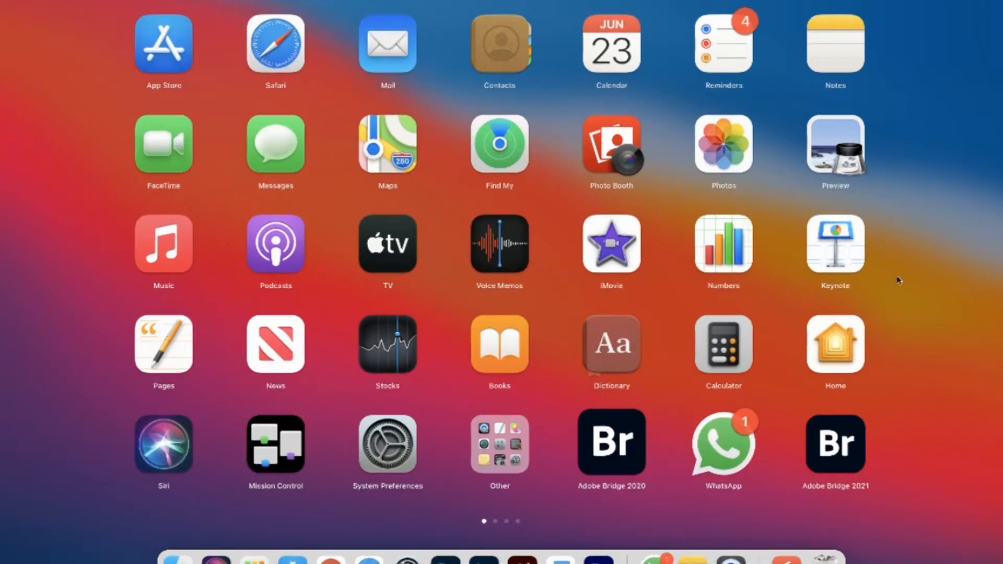
Launch Keynote, create a new document with the White theme, and remove the title and subtitle placeholders from its slide
left_click(836, 244)
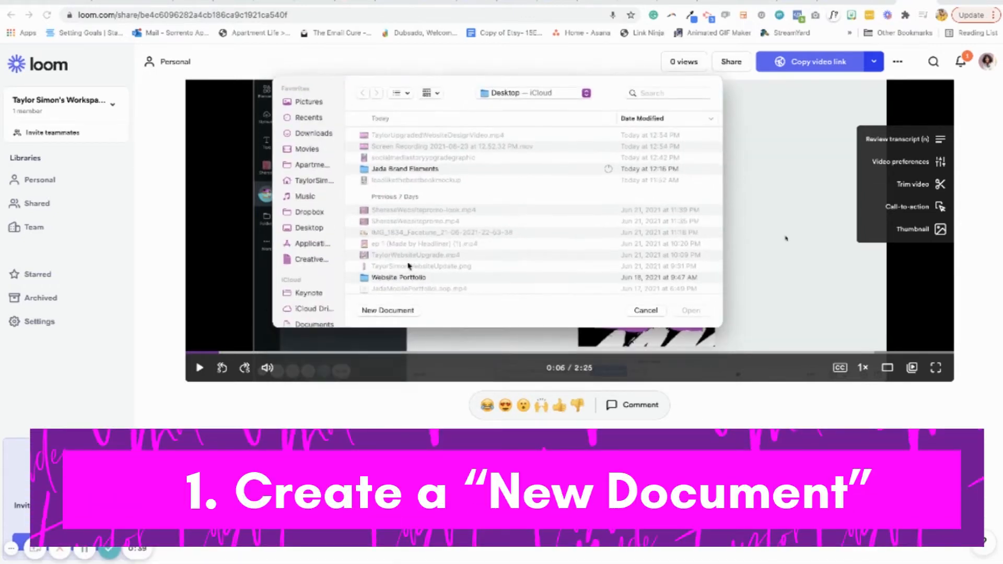
left_click(387, 310)
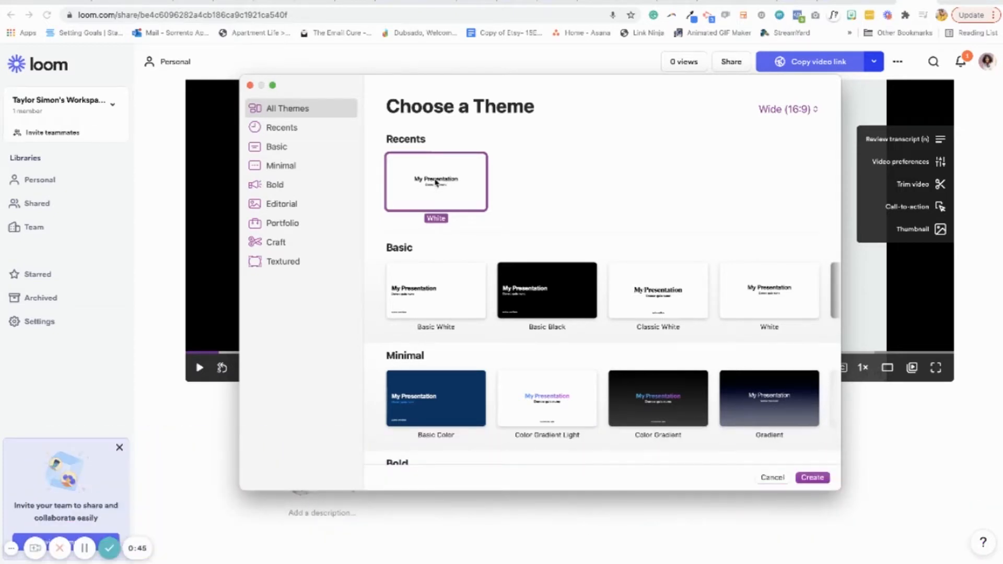
left_click(819, 478)
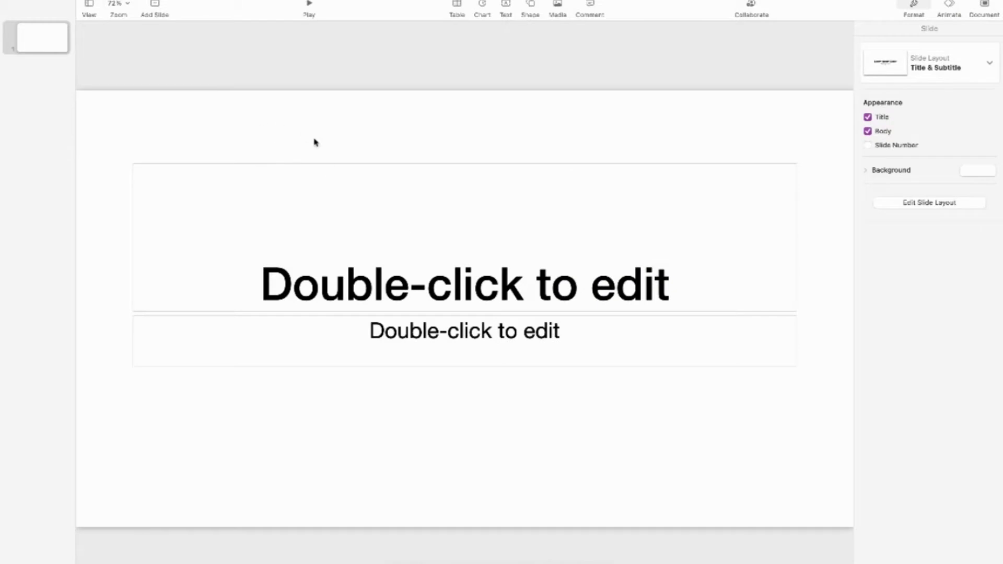
left_click_drag(314, 141, 449, 389)
key("Delete")
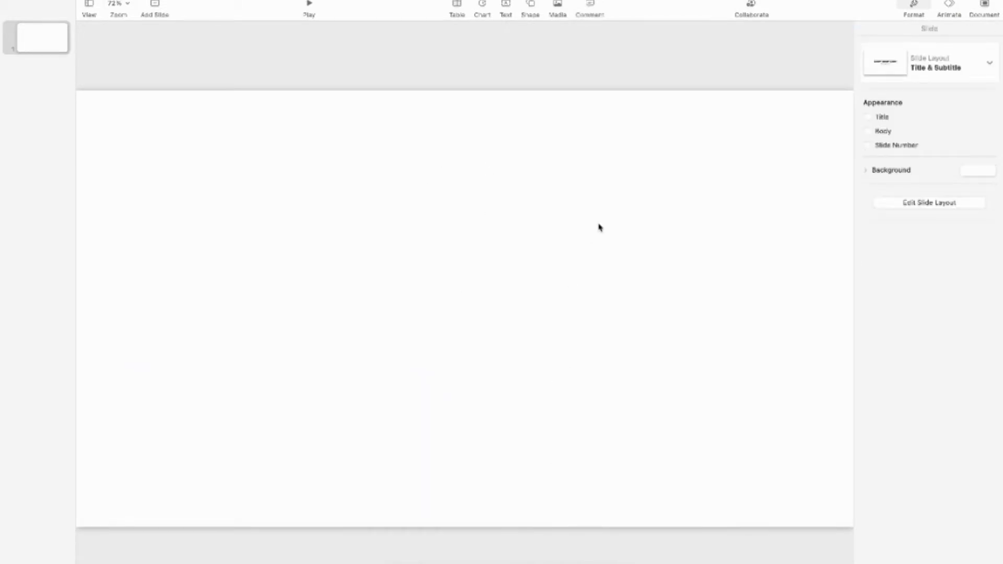
Open the custom slide size settings for the new presentation
key("super+minus")
left_click(985, 7)
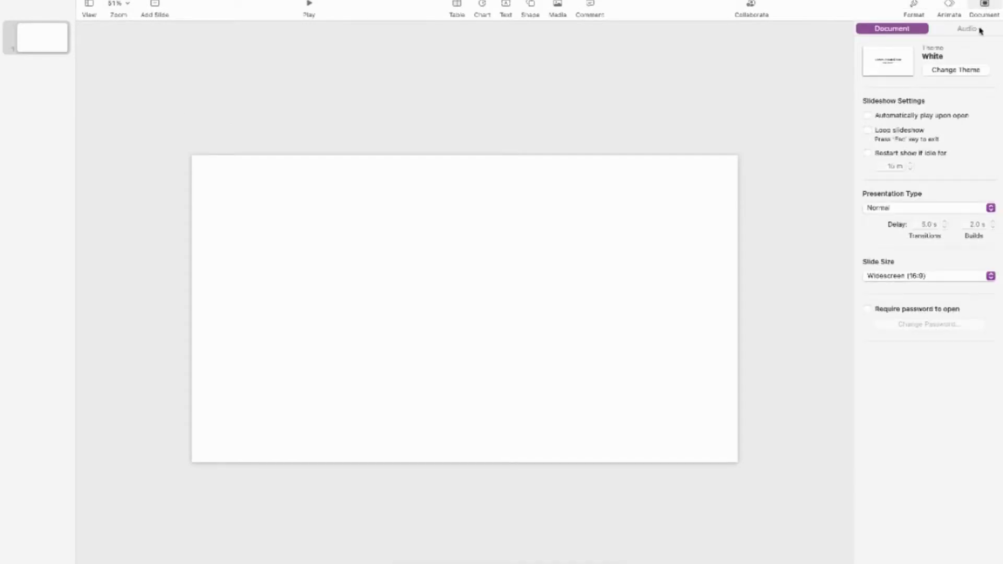
left_click(991, 276)
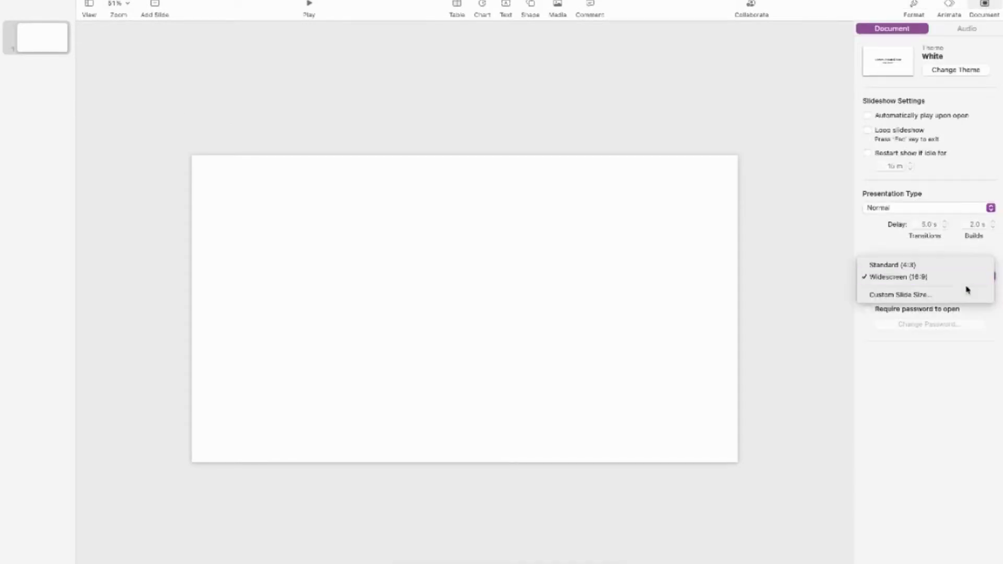
left_click(925, 295)
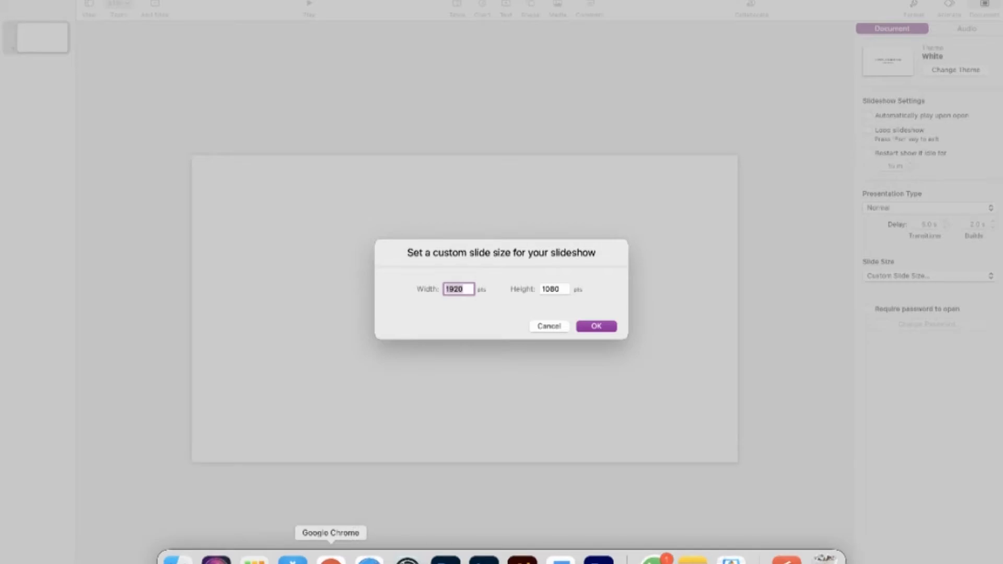
Switch to the Canva design in Chrome and check the pixel dimensions of a PNG download at size 2
left_click(331, 558)
left_click(802, 3)
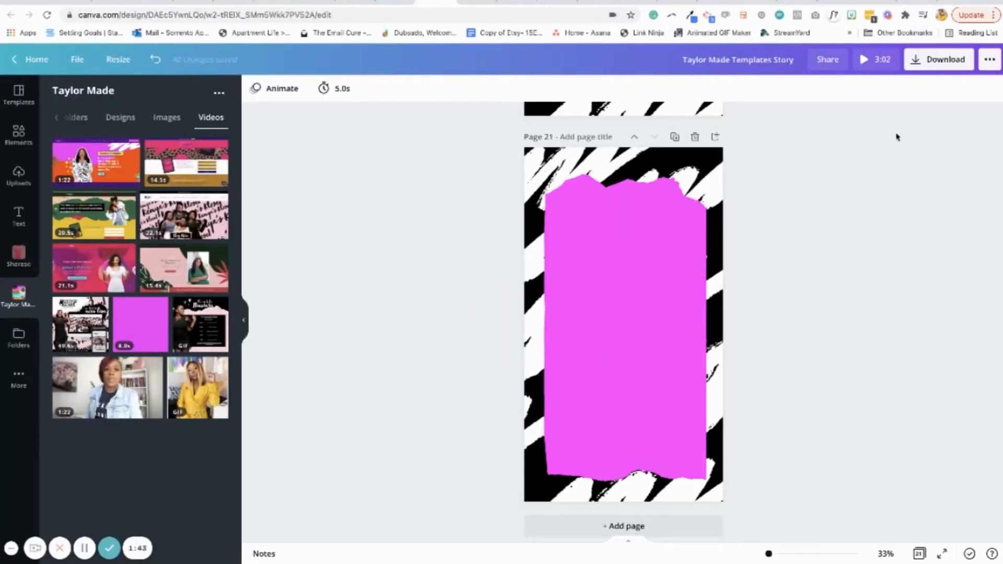
left_click(933, 61)
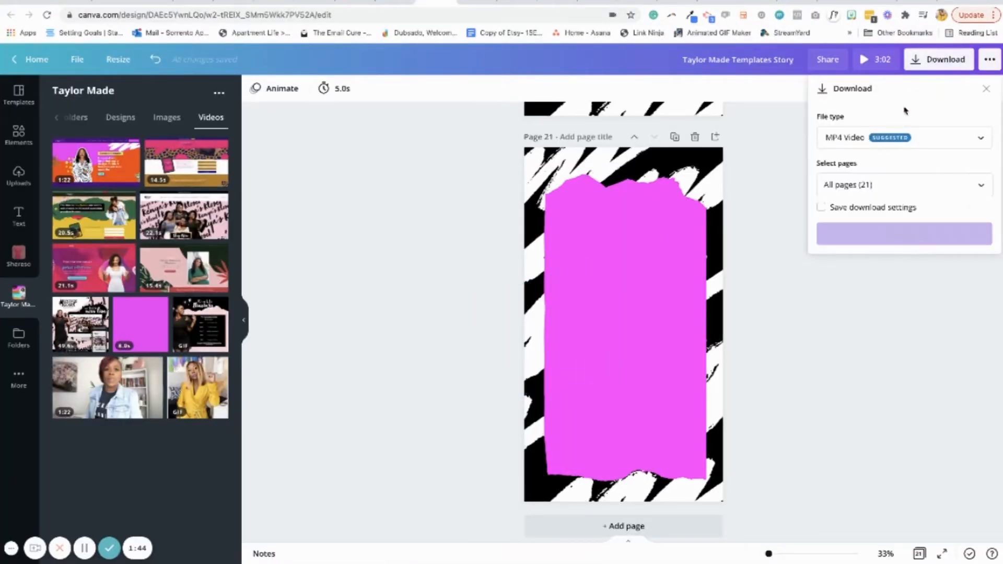
left_click(888, 137)
scroll(876, 81, "up", 1)
left_click(856, 66)
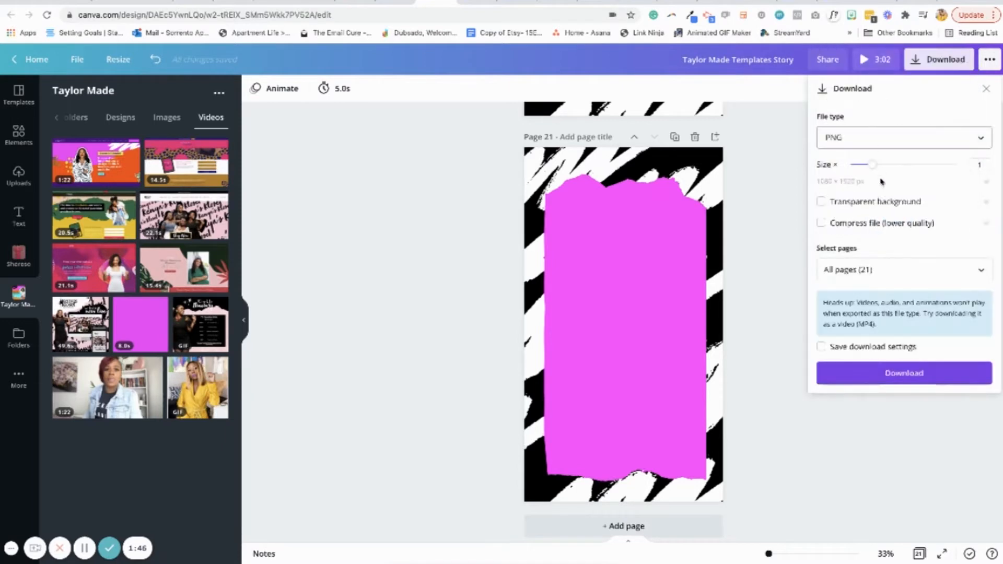
left_click_drag(874, 165, 914, 164)
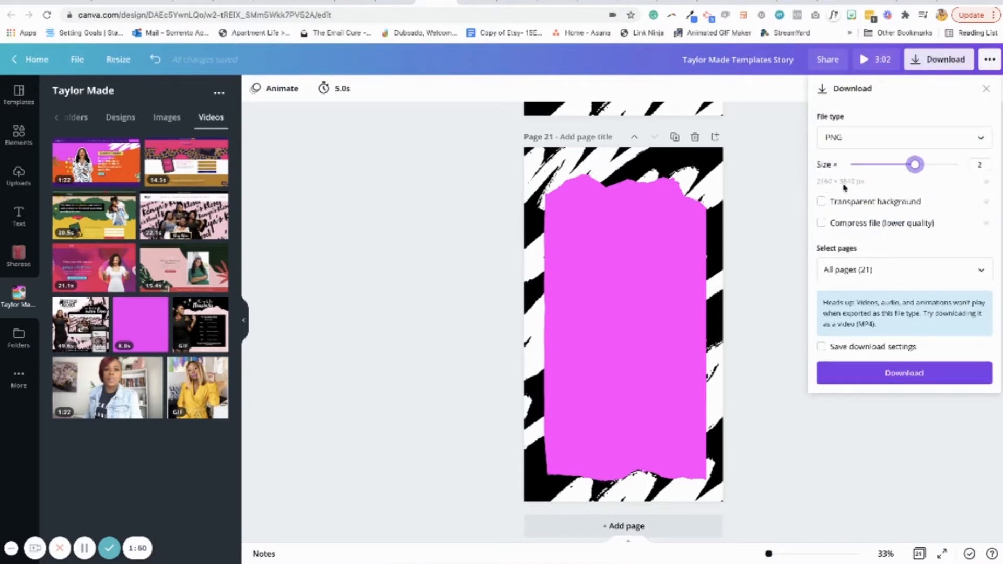
mouse_move(786, 561)
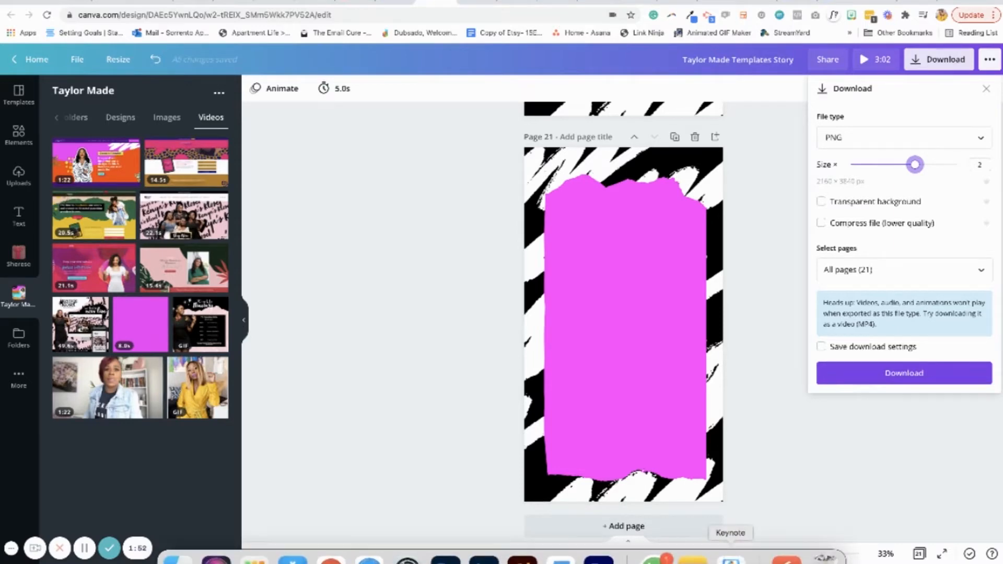
Return to Keynote and set the custom slide size to 2160 pts wide by 3840 pts high
left_click(731, 558)
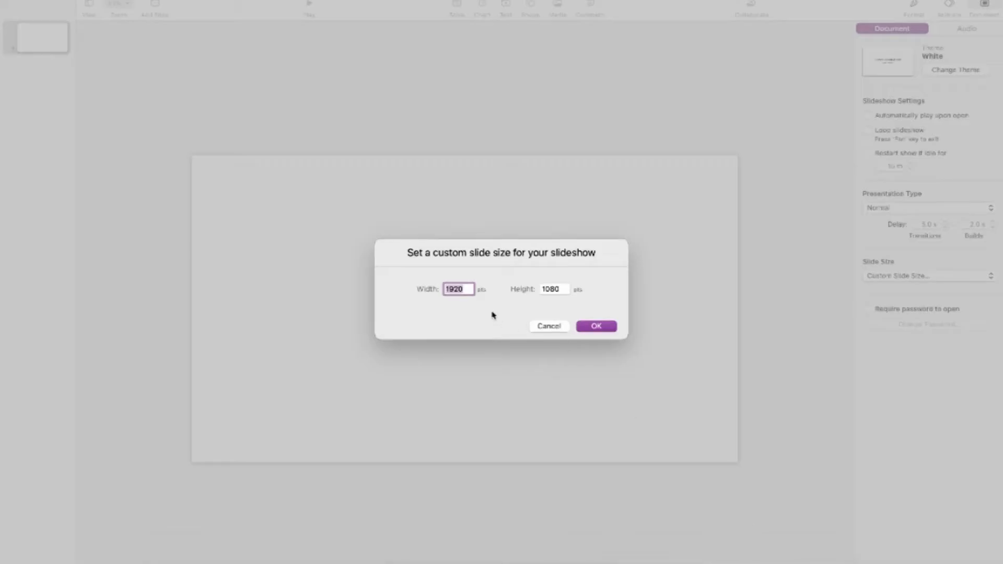
type("216")
double_click(553, 290)
type("3840")
left_click(597, 328)
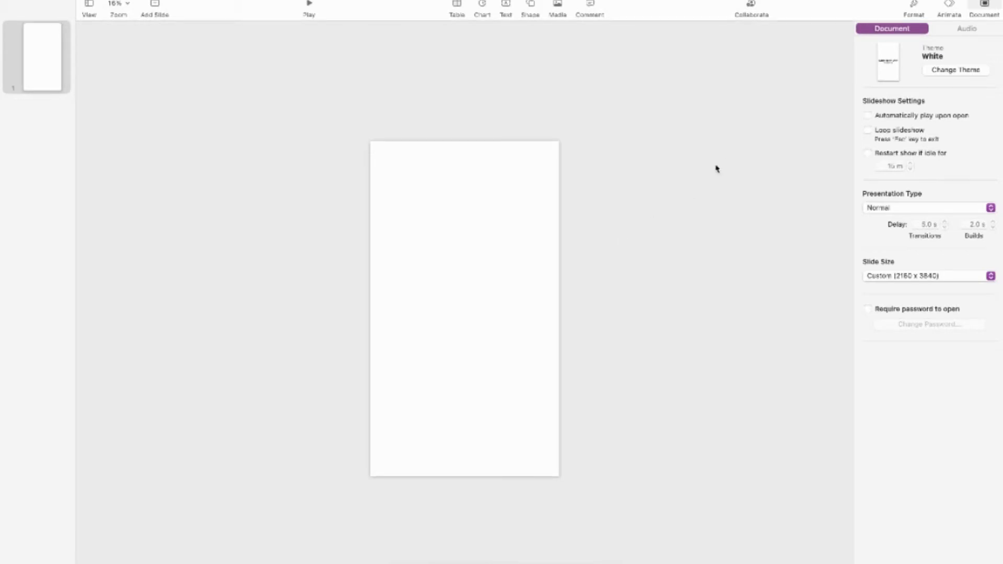
Place Taylor Made Templates Story (4).png from the Downloads folder on the slide as its full background
left_click(174, 557)
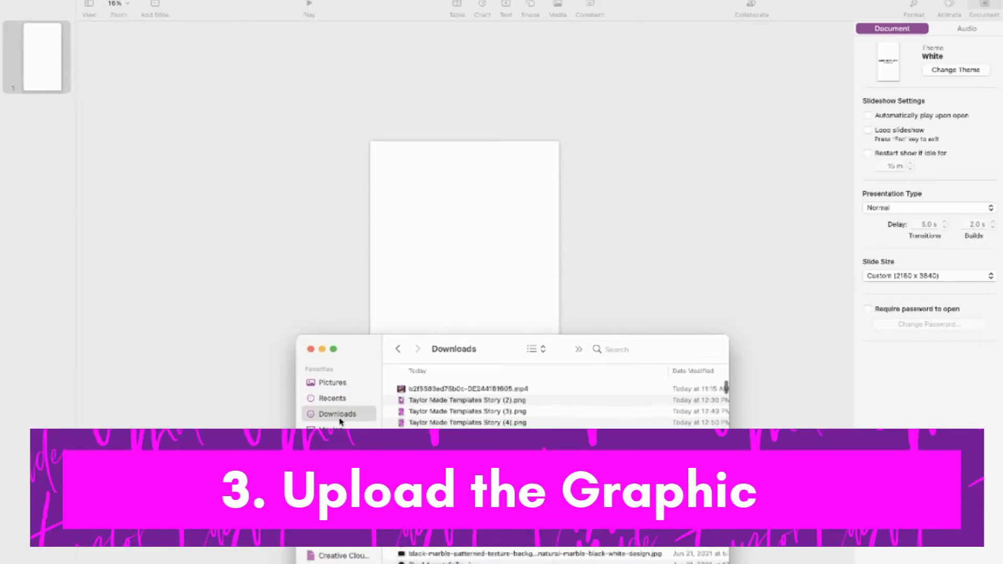
left_click(514, 423)
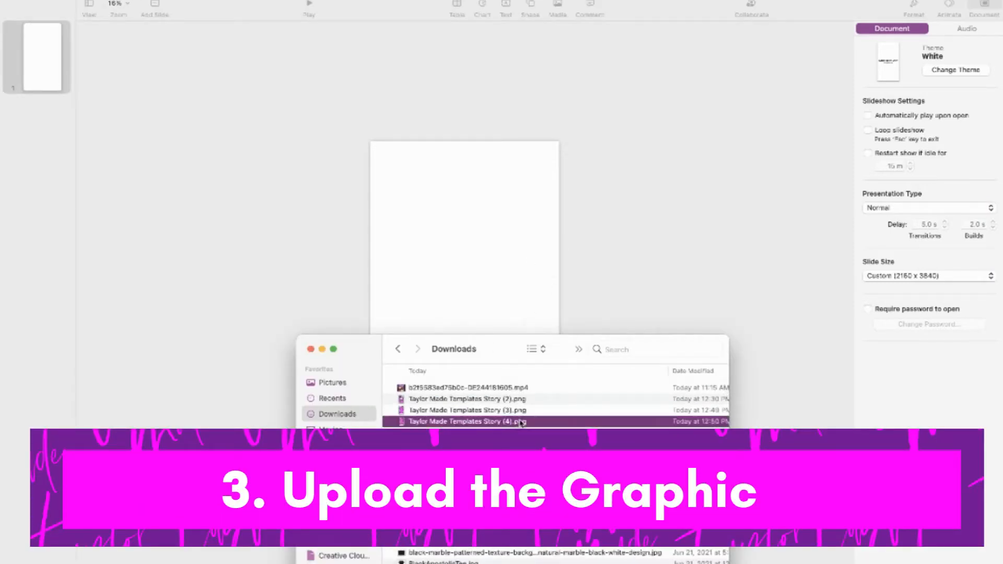
left_click_drag(519, 424, 486, 231)
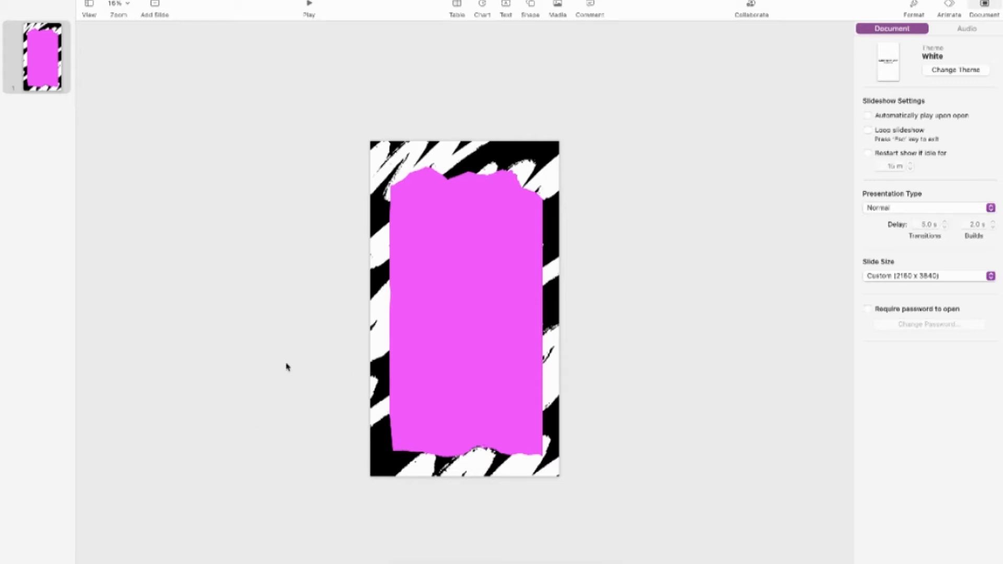
mouse_move(178, 562)
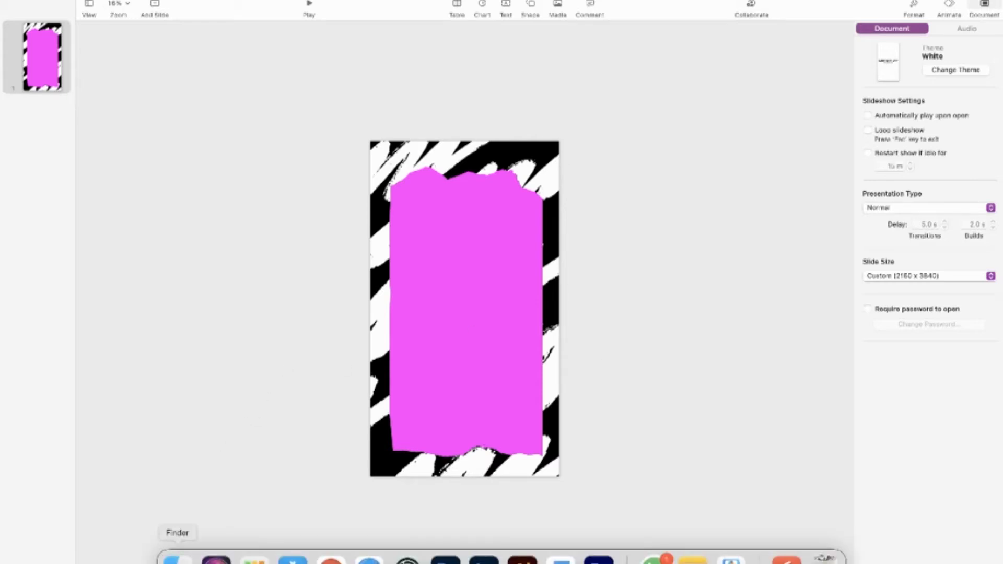
Switch to Finder and preview taylorimage.png from the Downloads folder at full size
left_click(178, 559)
left_click_drag(499, 354, 499, 243)
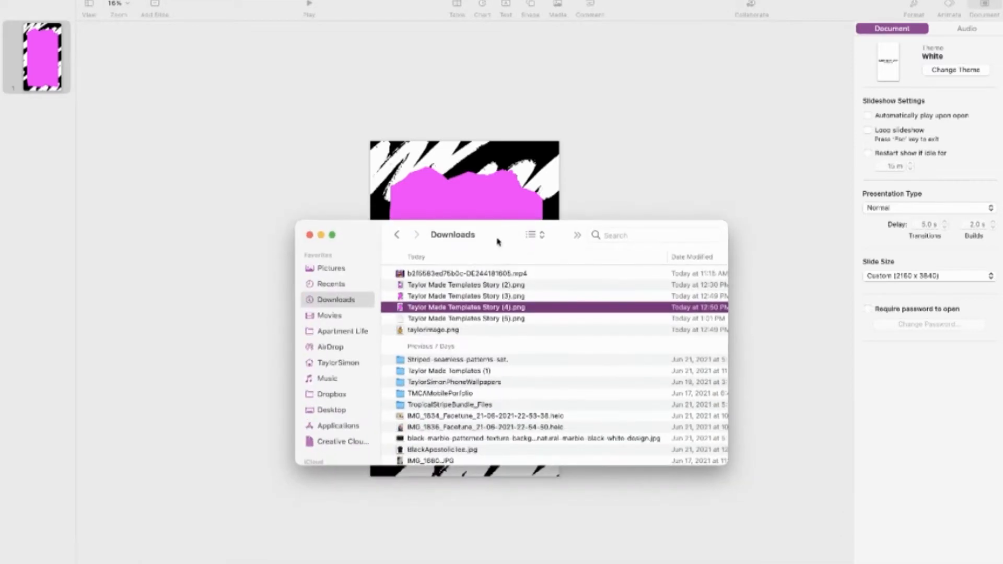
left_click(476, 334)
key("space")
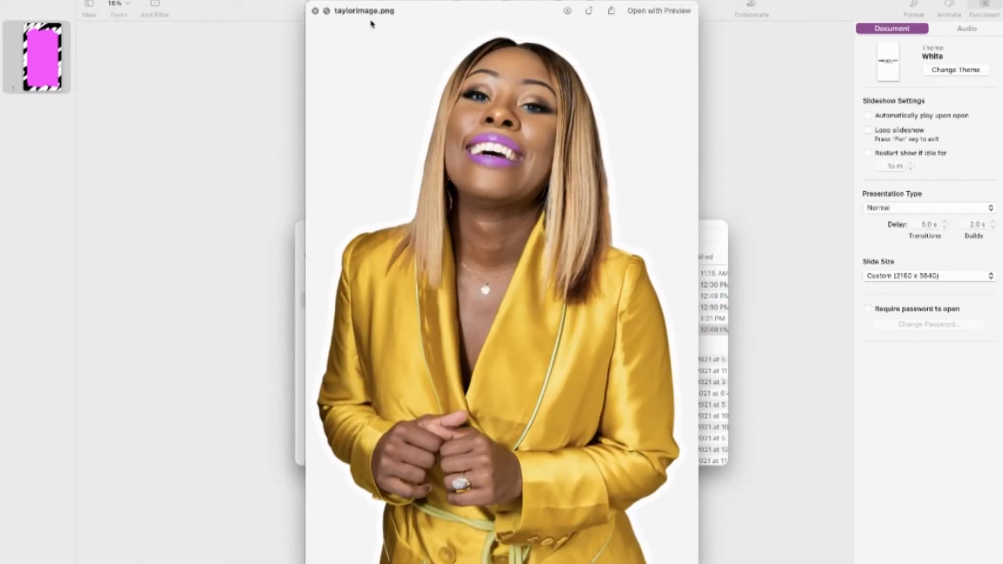
left_click(315, 11)
Place taylorimage.png from the Downloads folder on the Keynote slide, centred along its lower edge
left_click_drag(353, 228, 357, 332)
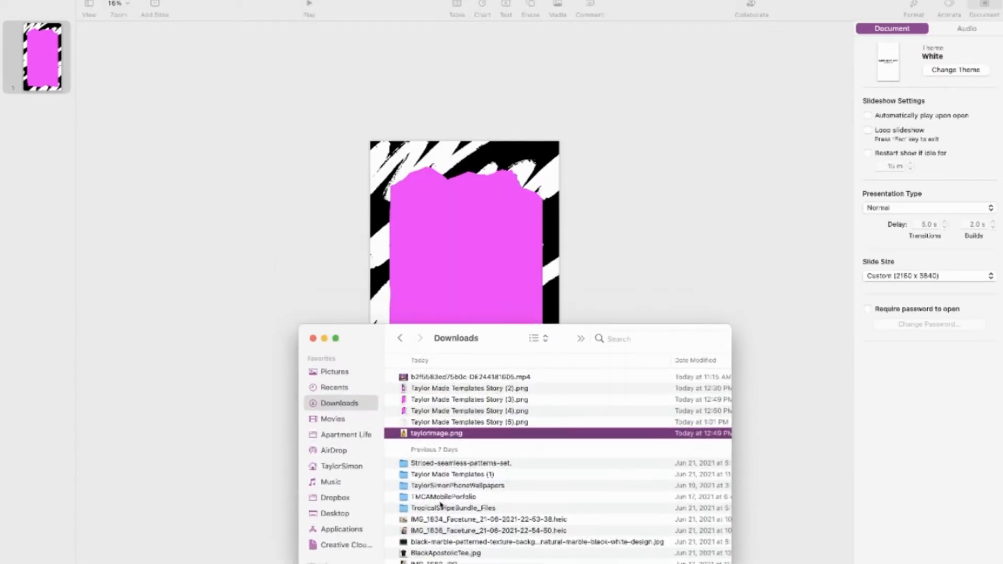
left_click(435, 436)
left_click(505, 438)
left_click_drag(506, 438, 466, 445)
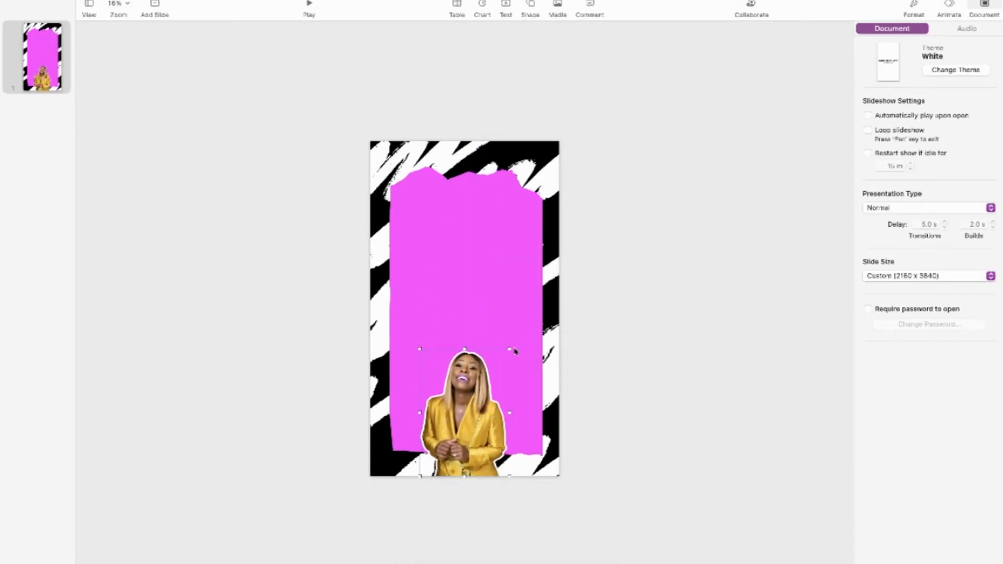
Enlarge the woman's image to a little over half the slide's width and keep it centred on the lower edge
left_click_drag(509, 350, 531, 312)
left_click_drag(490, 375, 481, 376)
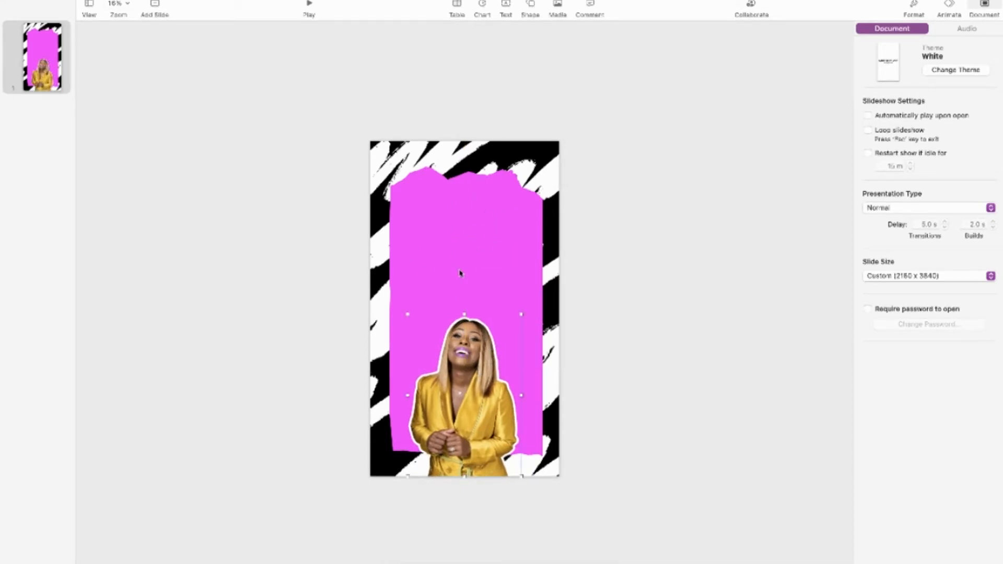
left_click_drag(521, 315, 516, 324)
left_click_drag(483, 377, 483, 380)
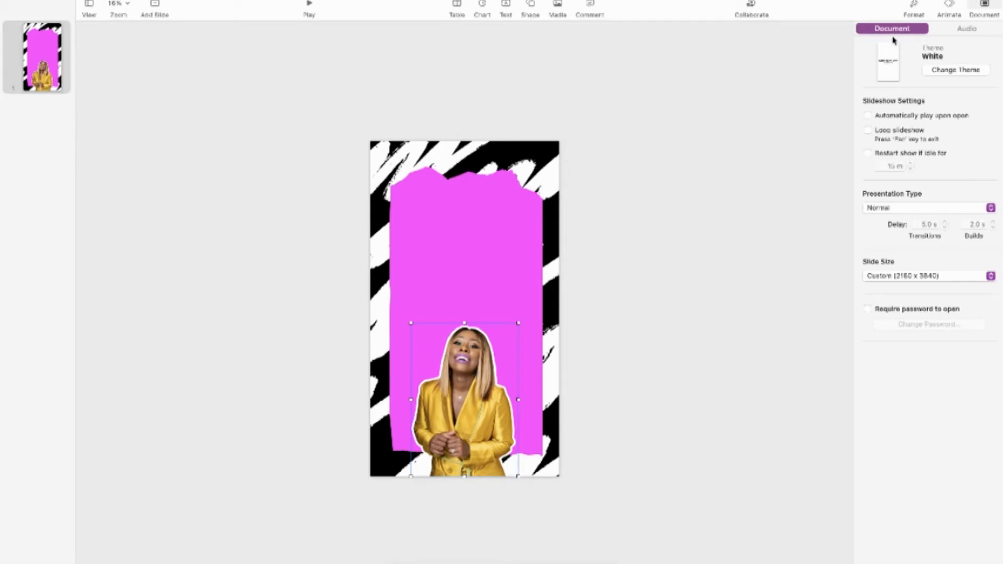
Try a Move action effect on the woman's image at its current position on the slide
left_click(950, 6)
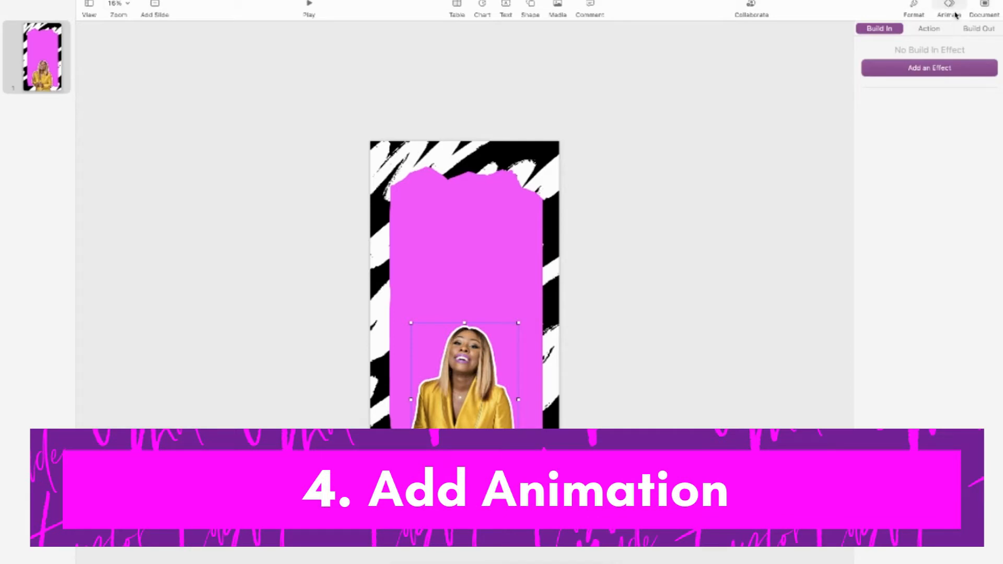
left_click(930, 29)
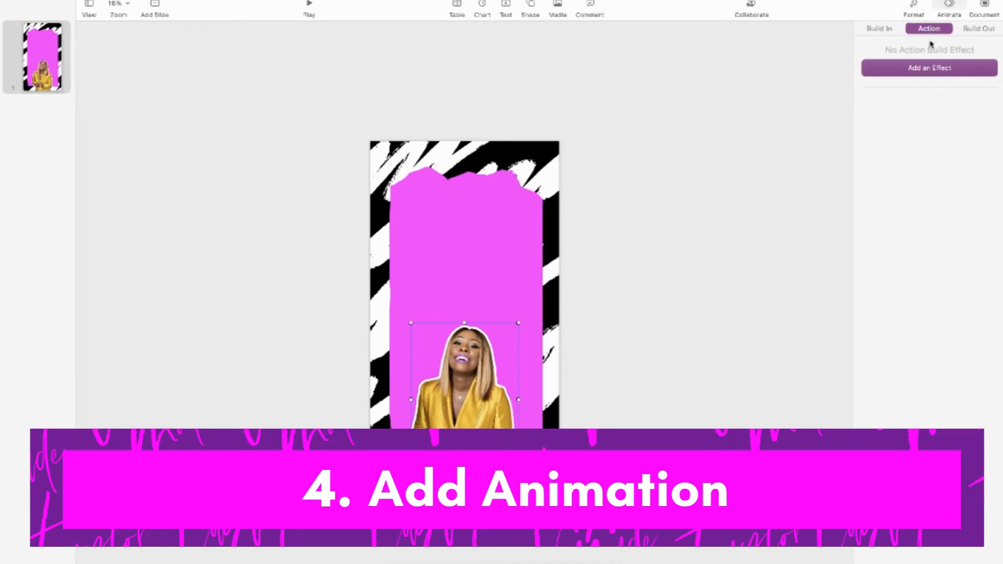
left_click(933, 70)
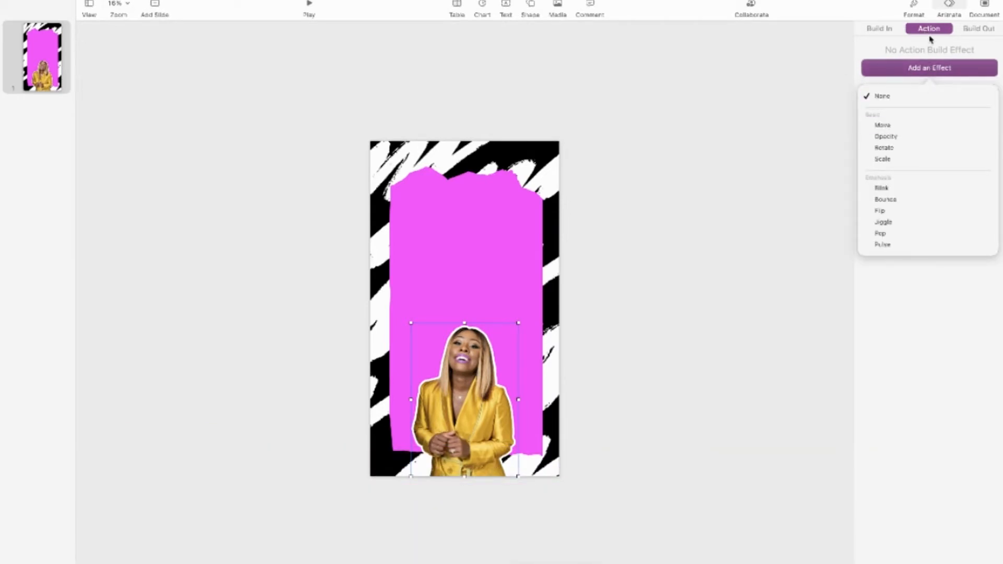
left_click(920, 128)
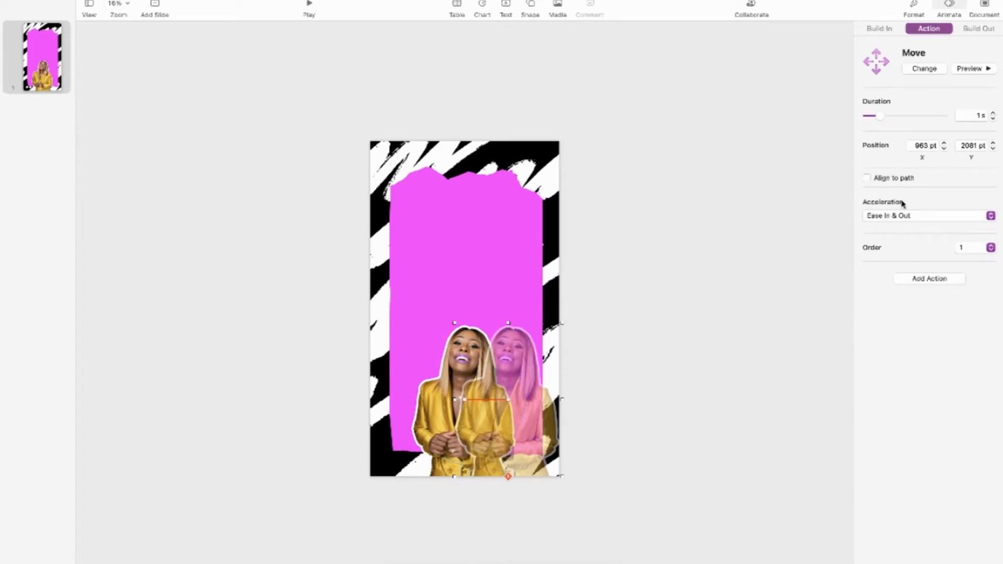
Lower the woman's image until only her head overlaps the slide, and add a Move action raising it to X 461 pt, Y 2082 pt
left_click_drag(476, 398, 476, 523)
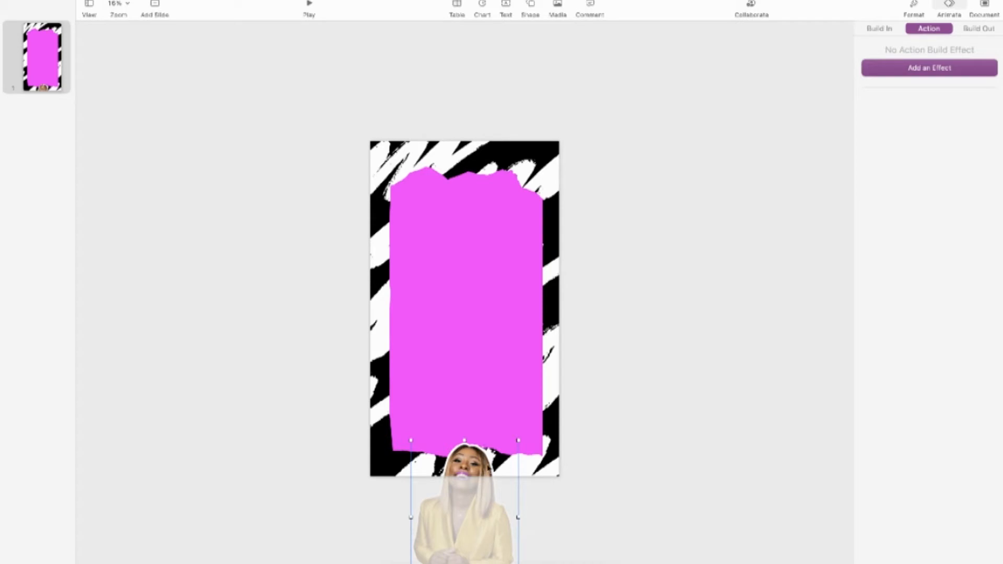
left_click_drag(471, 472, 470, 473)
left_click(925, 67)
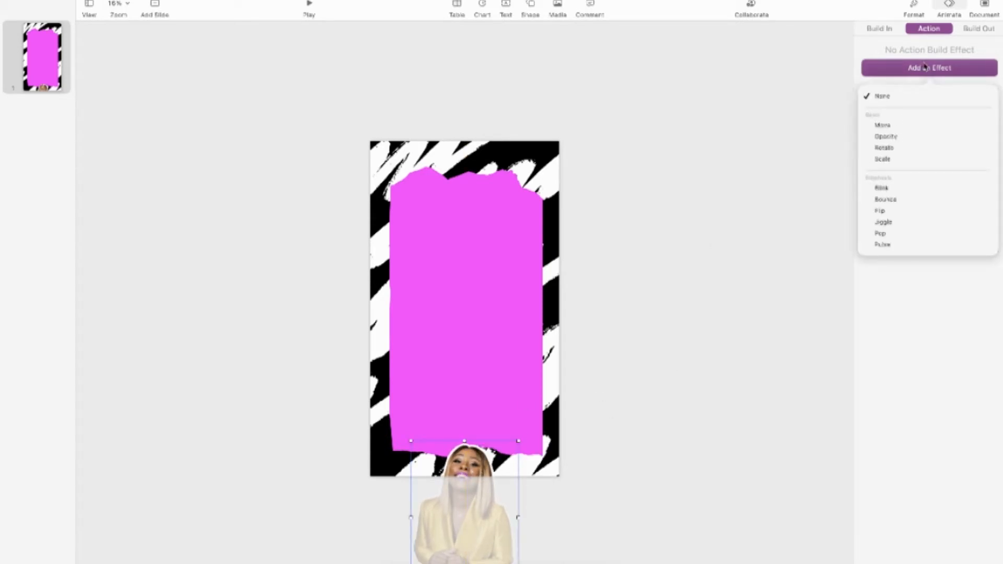
left_click(916, 126)
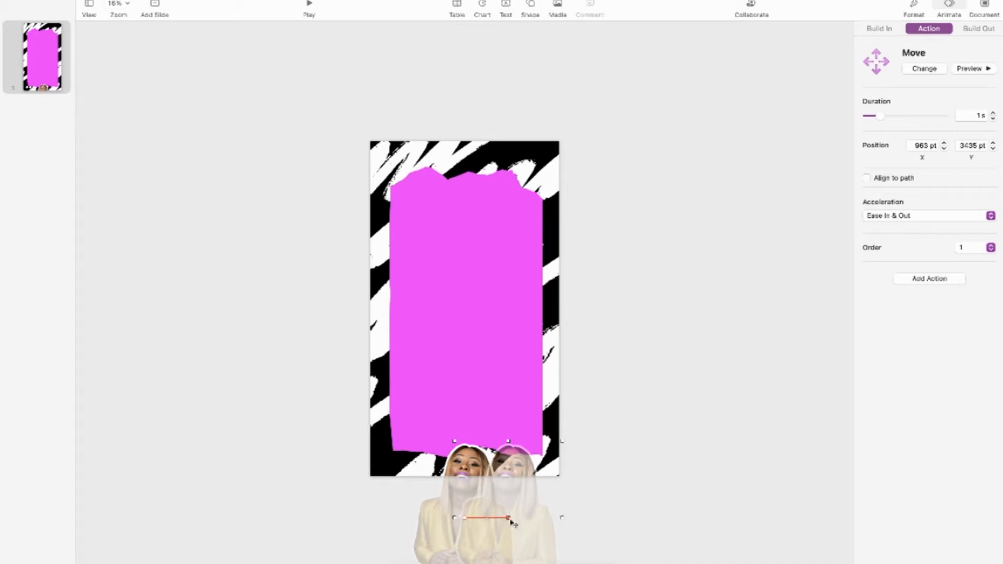
left_click_drag(509, 520, 467, 402)
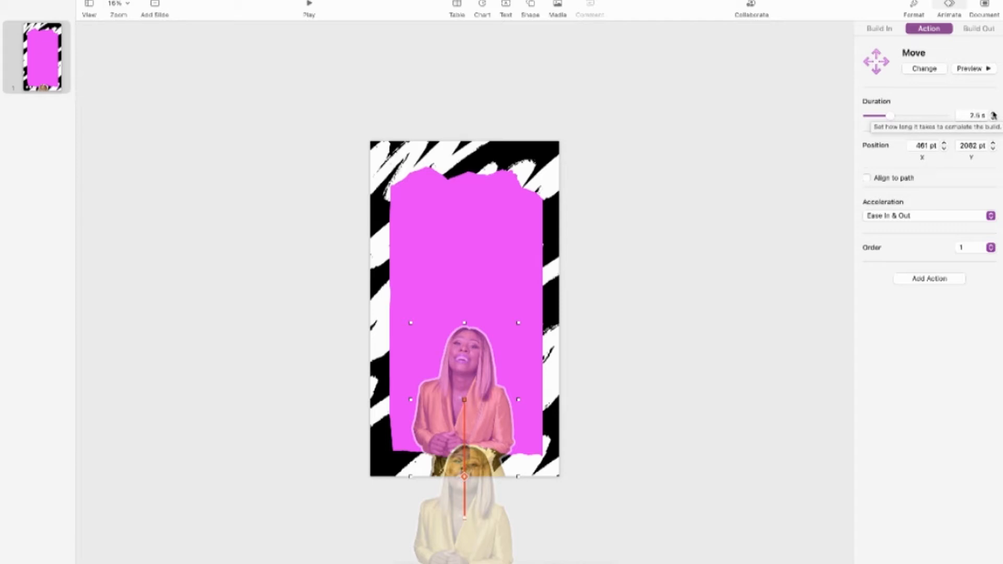
Set the Move action's duration to 5.75 s and its acceleration to Ease In, then preview the animation
left_click(994, 114)
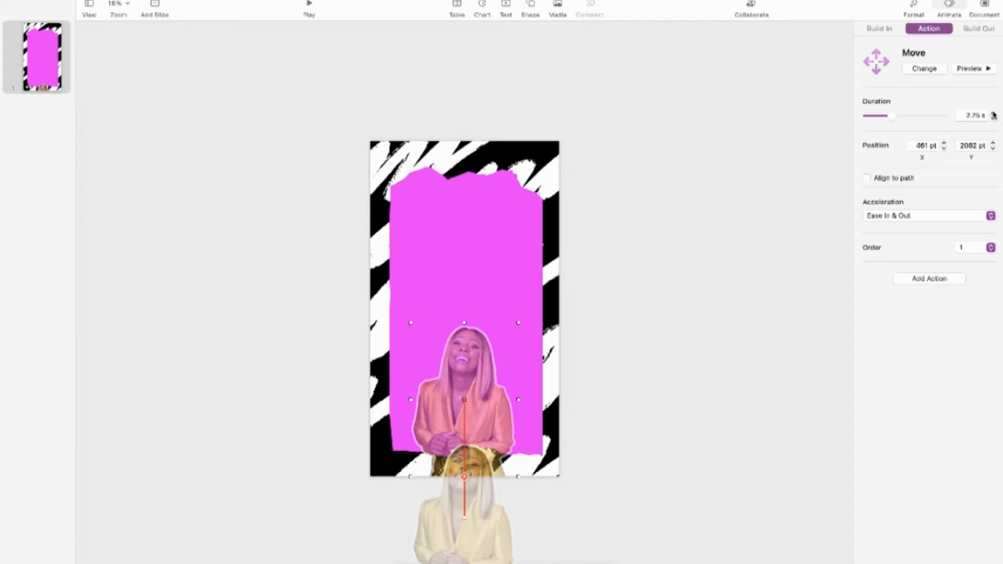
left_click(994, 114)
left_click(994, 114)
left_click(994, 114)
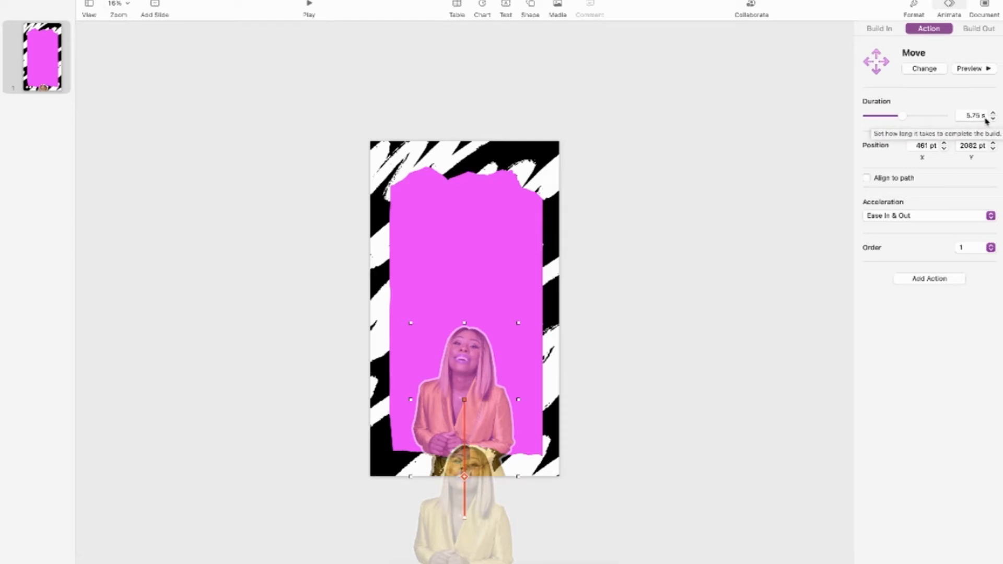
left_click(886, 221)
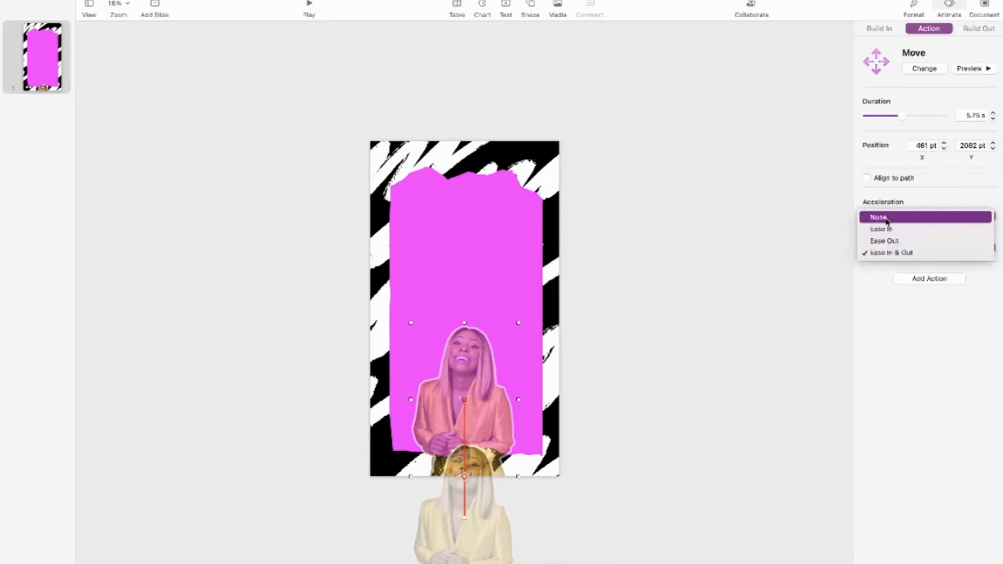
left_click(908, 233)
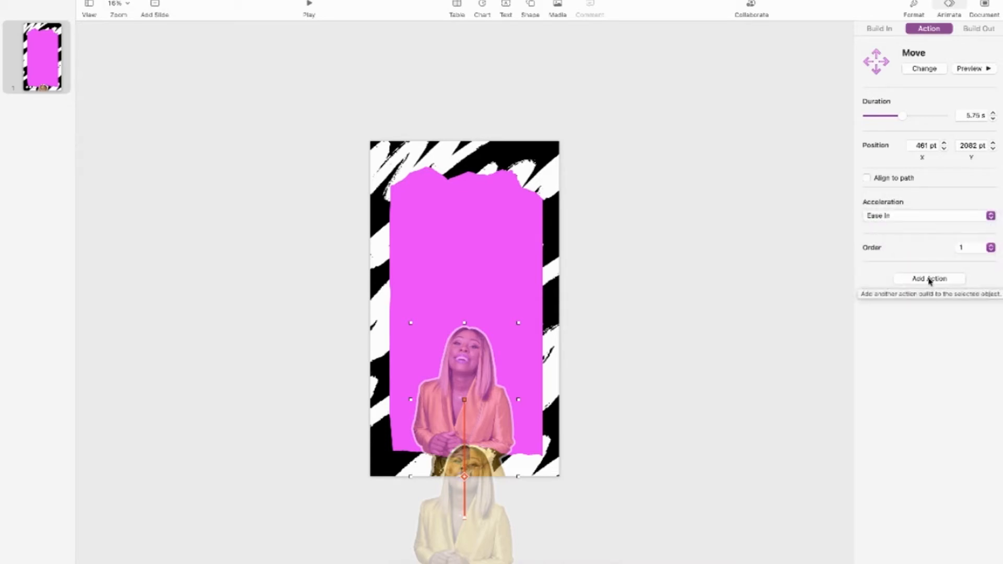
left_click(979, 72)
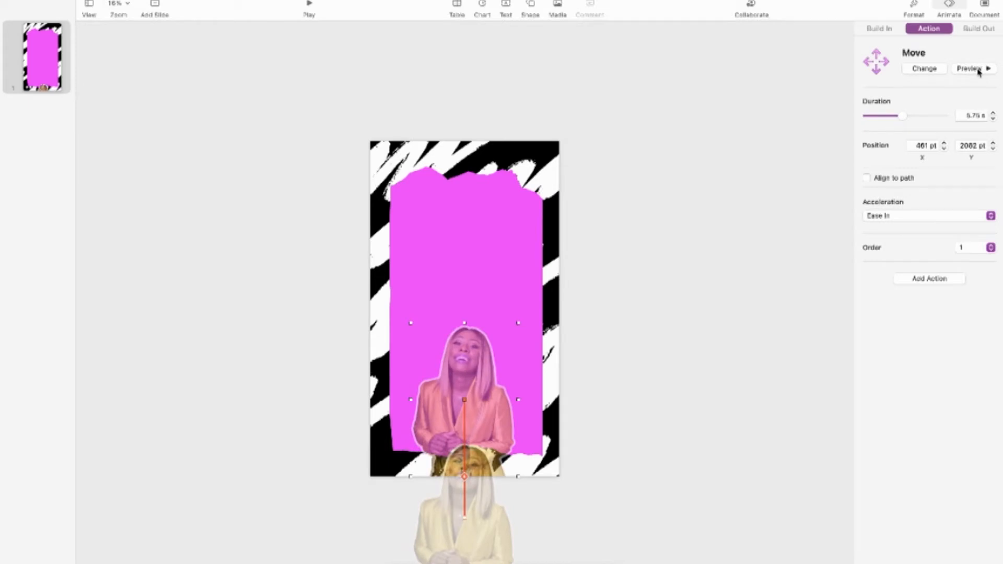
left_click(972, 69)
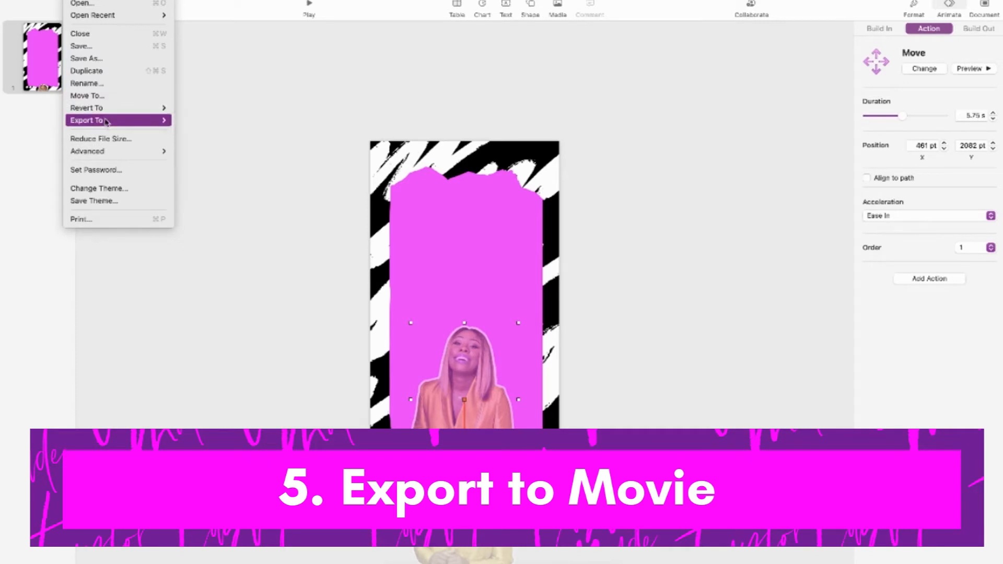
Start a movie export of the presentation with 0 seconds before both the next slide and the next build
mouse_move(106, 122)
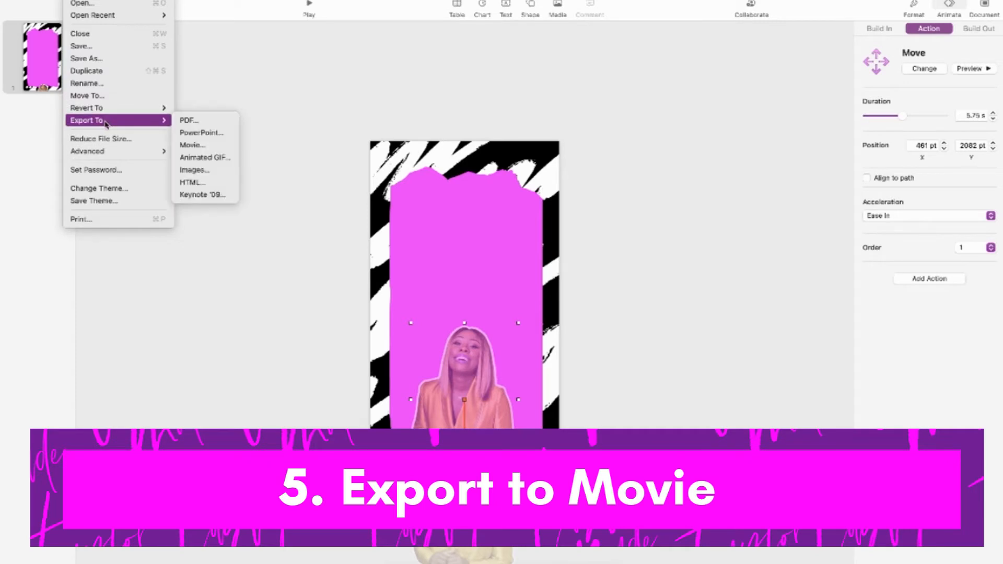
left_click(210, 149)
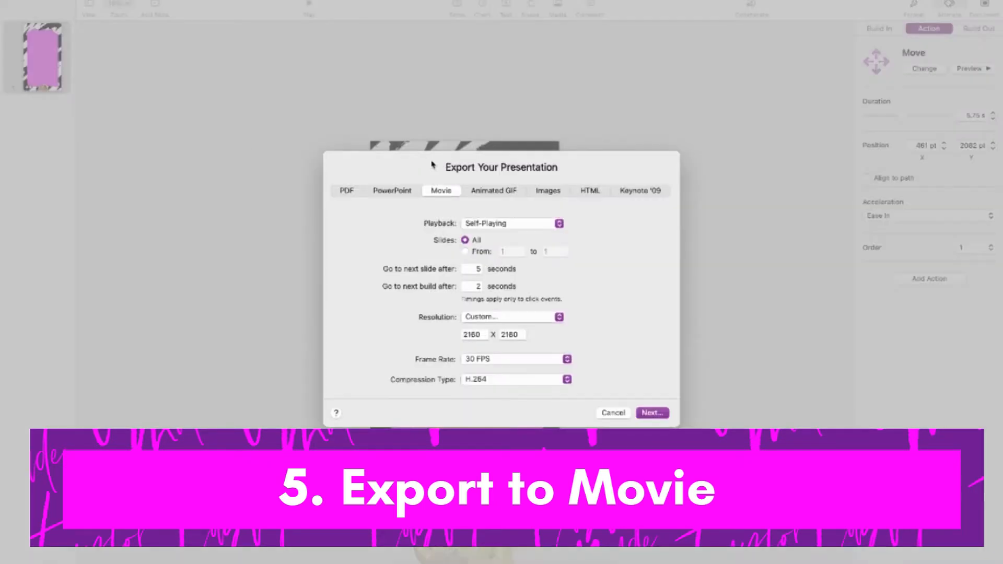
left_click(478, 269)
key("BackSpace")
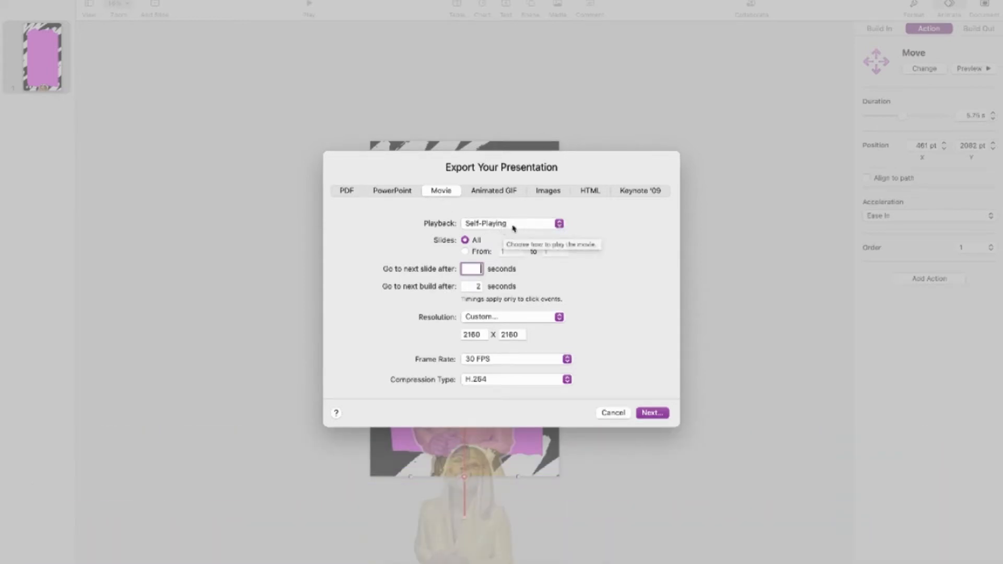
left_click(480, 285)
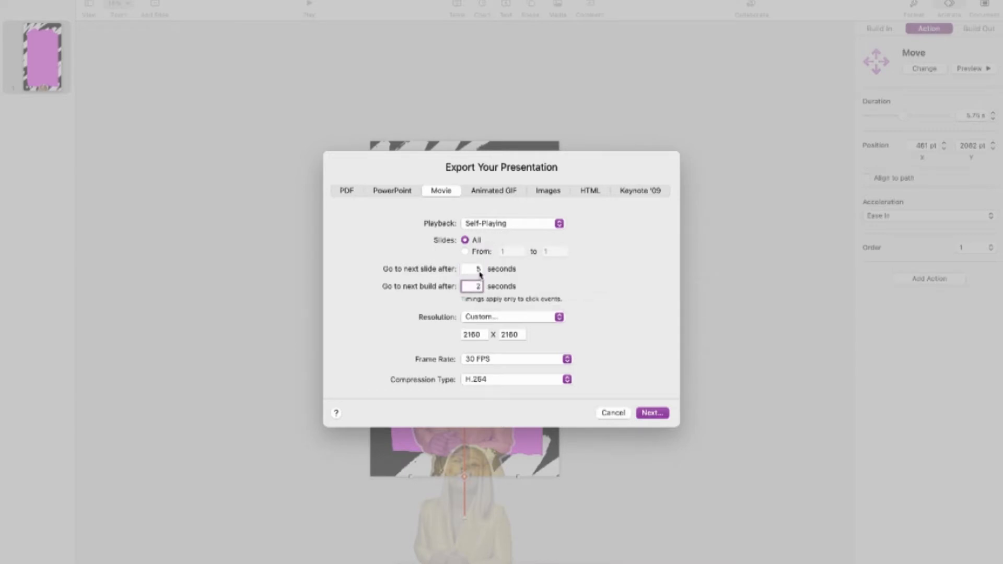
left_click(472, 269)
left_click(481, 289)
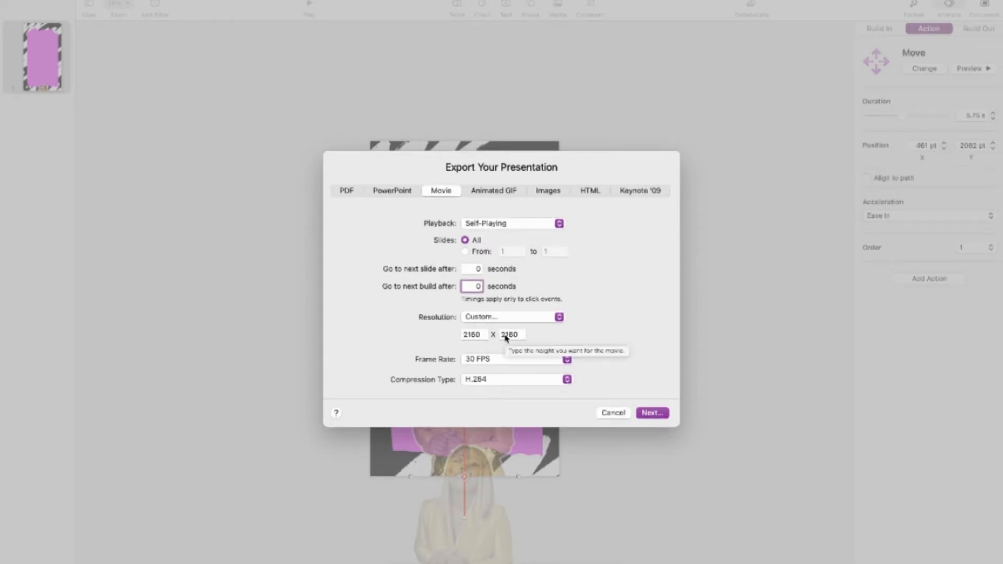
Set the custom movie height to 3840 and check it against the Canva design's download size in Chrome, returning to Keynote
double_click(506, 336)
type("3840")
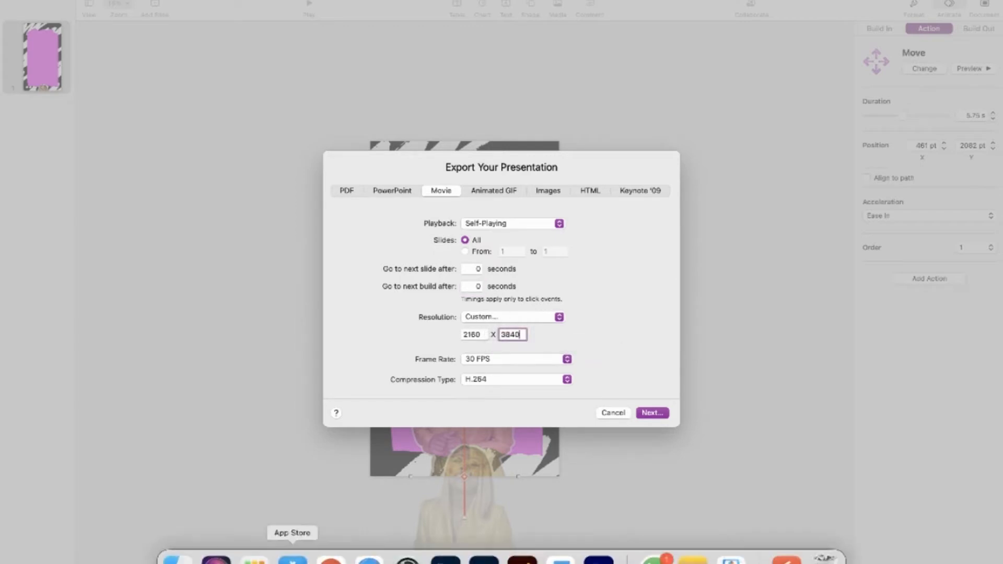
left_click(331, 550)
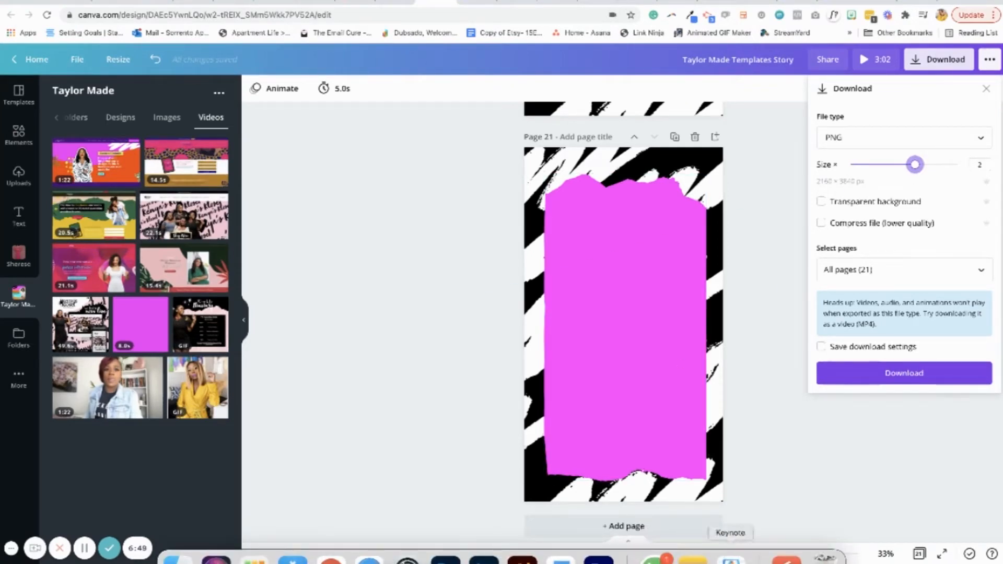
left_click(730, 555)
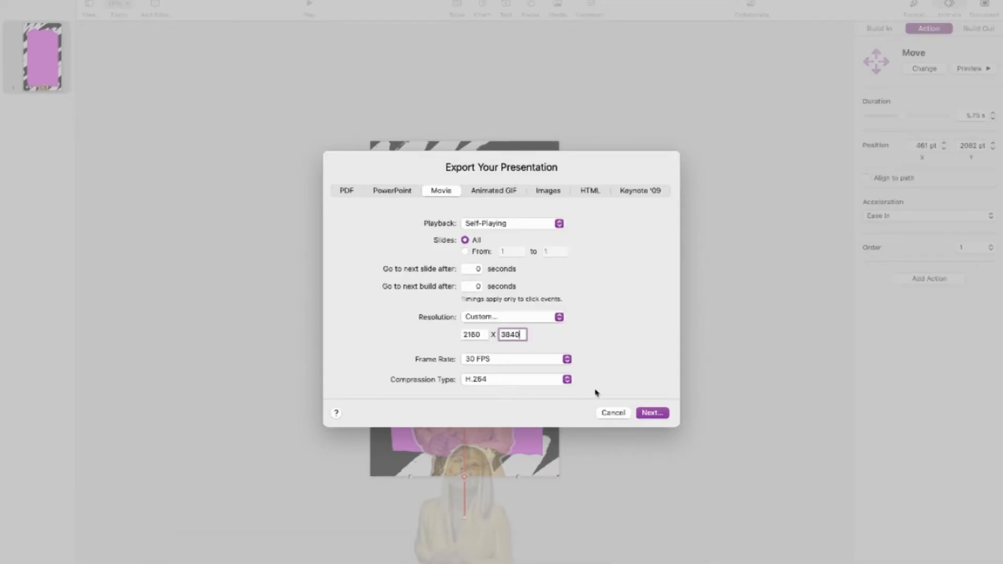
Export the movie to the Desktop under a name beginning with WebsiteUpgradeReelAnima
left_click(652, 413)
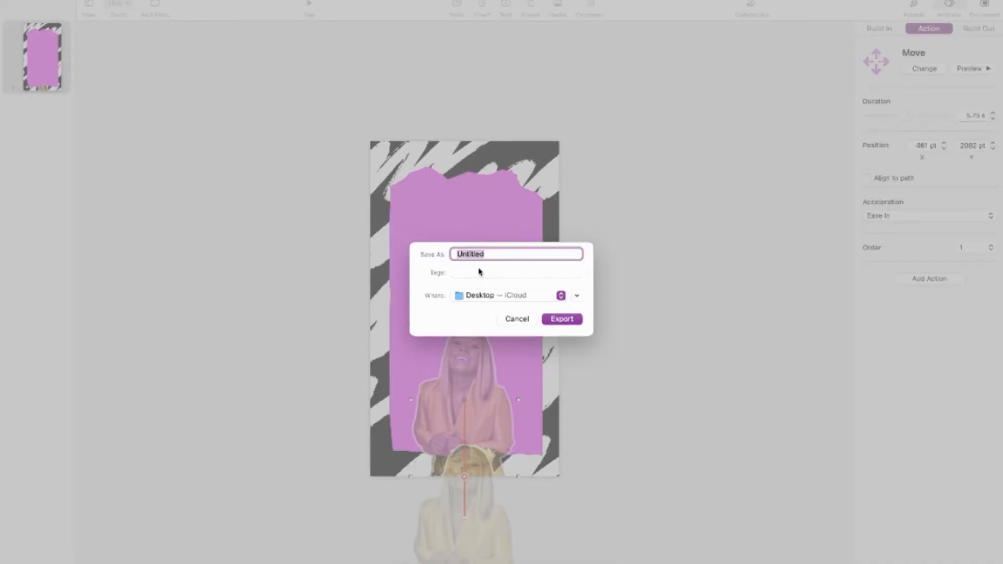
type("WebsiteUpgradeReelAni")
type("ma")
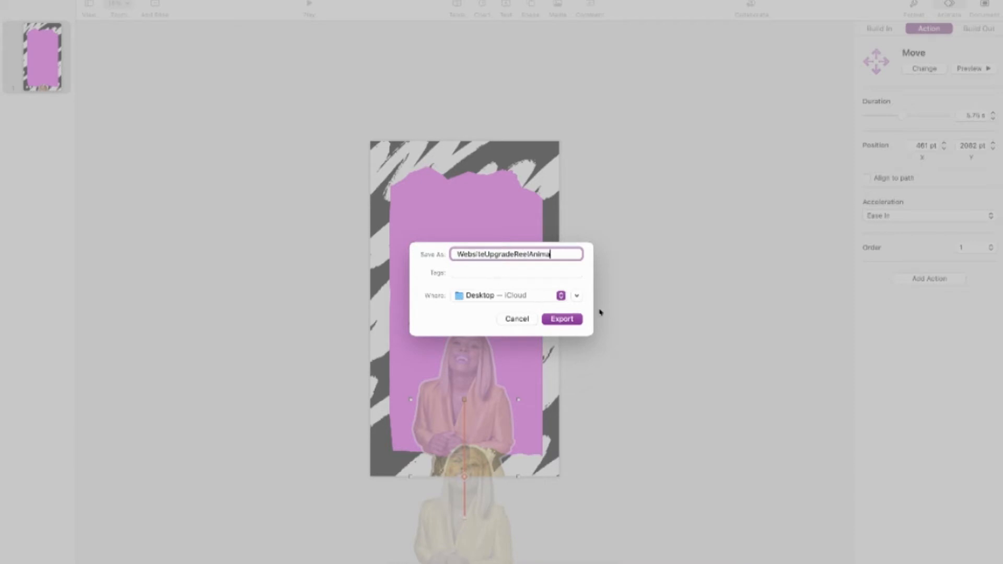
left_click(566, 322)
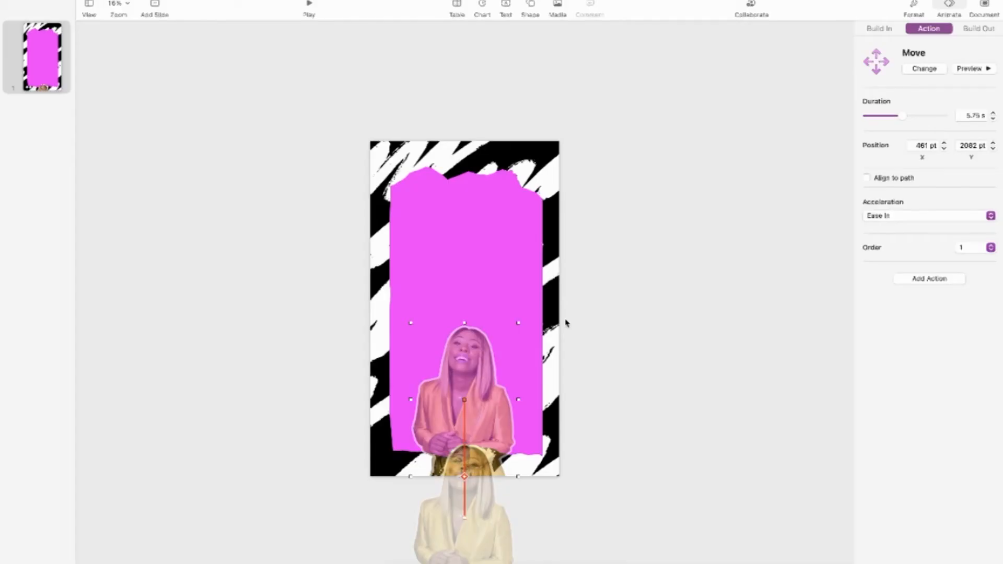
Search the Mac for "website" in Finder and open the exported WebsiteUpgradeReelAnima movie with QuickTime Player
mouse_move(215, 560)
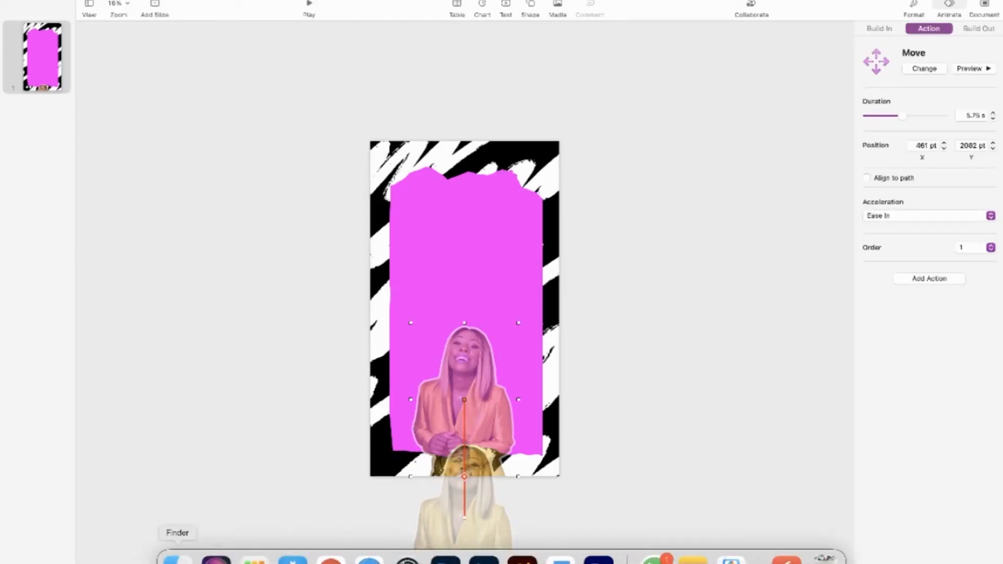
left_click(177, 559)
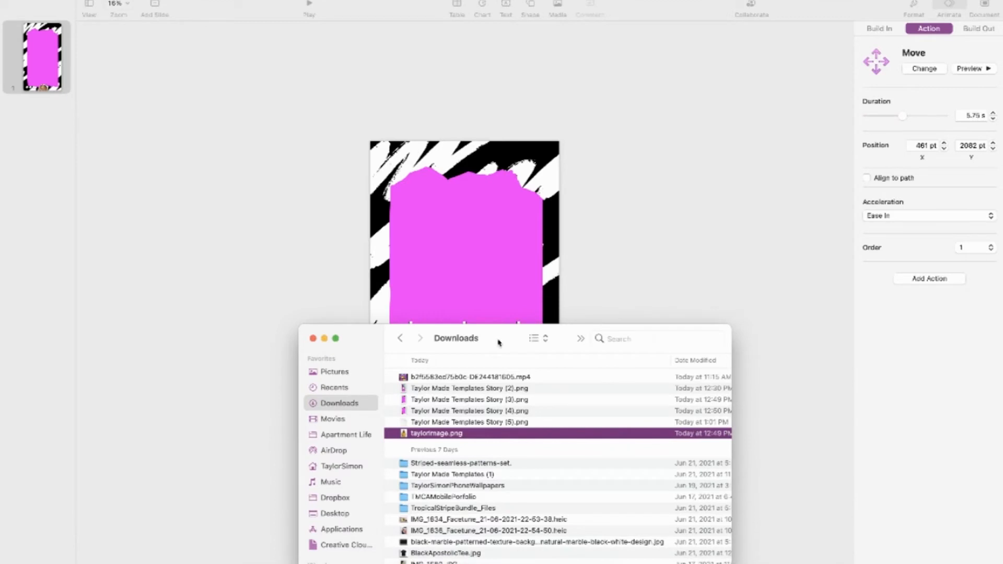
left_click_drag(498, 343, 501, 203)
left_click(677, 199)
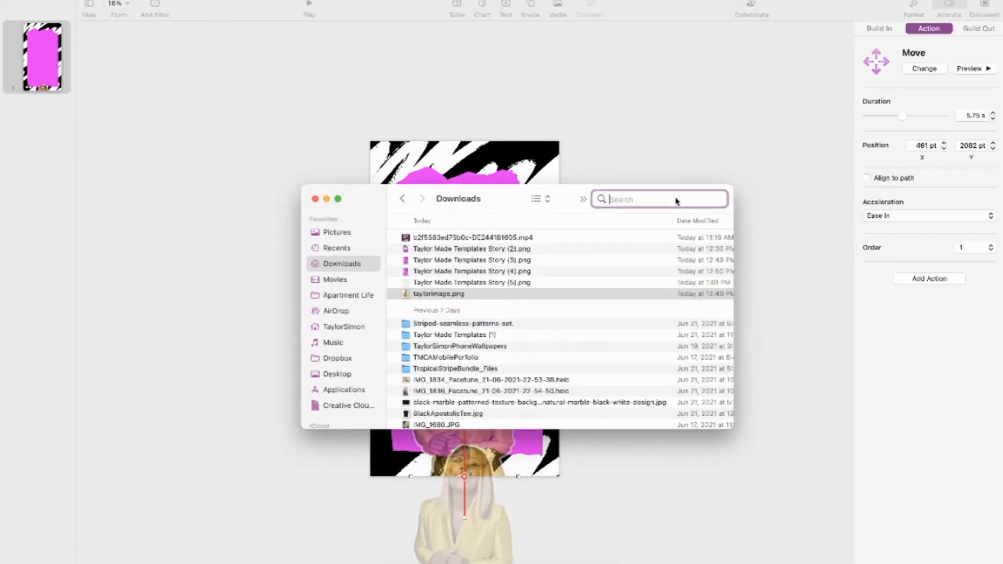
type("website")
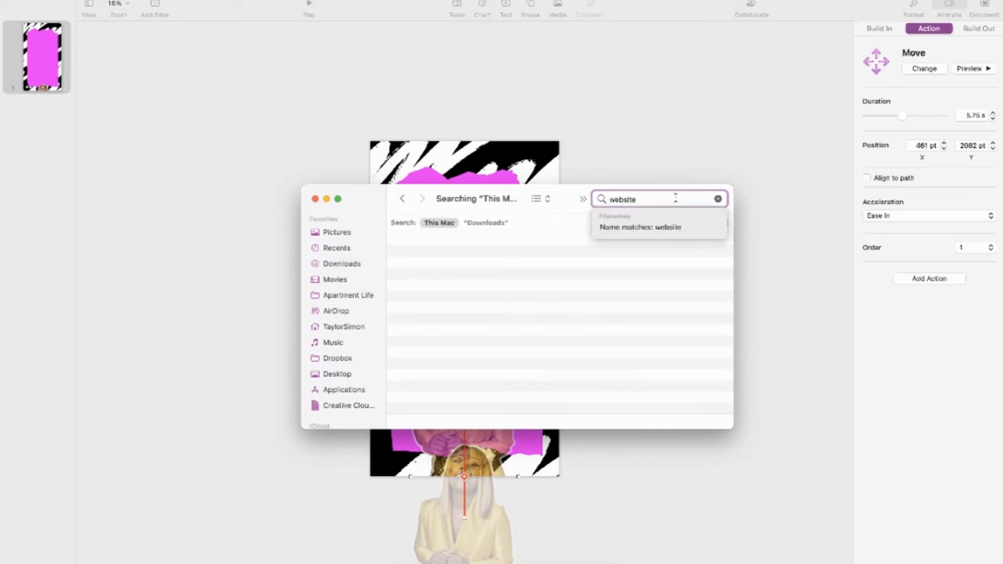
left_click(493, 267)
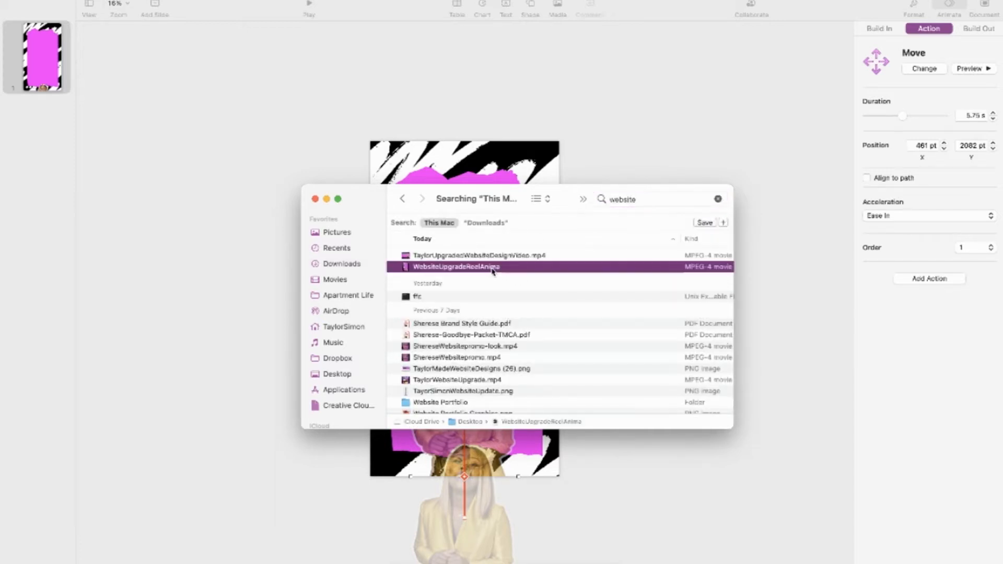
right_click(493, 269)
mouse_move(530, 293)
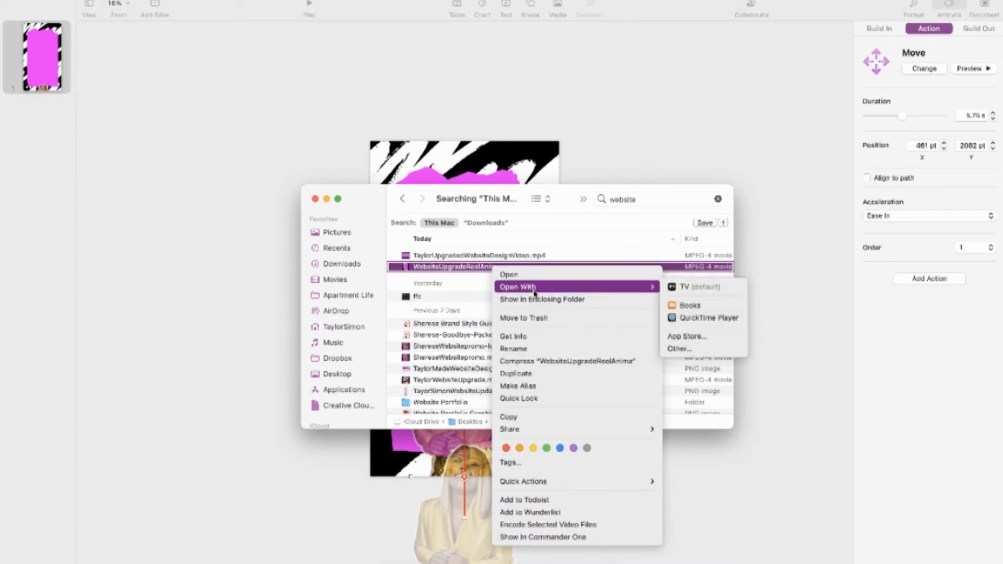
left_click(724, 318)
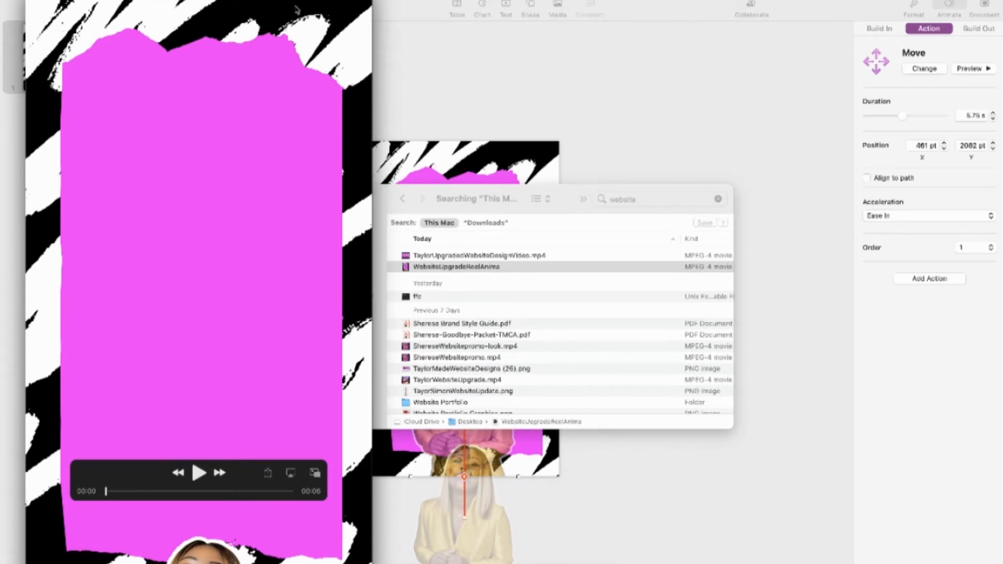
Move the movie player towards the middle of the screen and play the exported animation to check it
left_click_drag(280, 26, 535, 26)
left_click(451, 479)
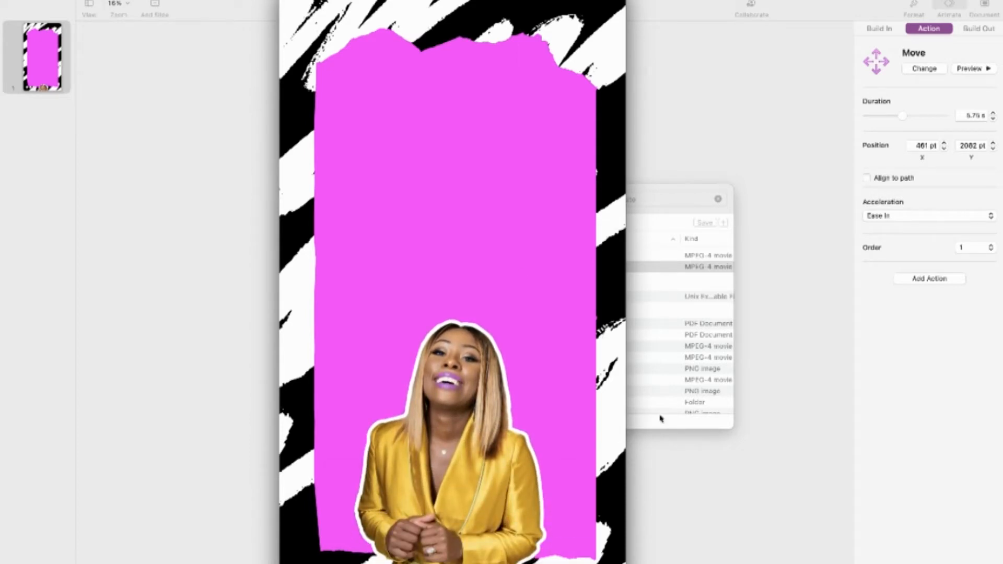
left_click(453, 473)
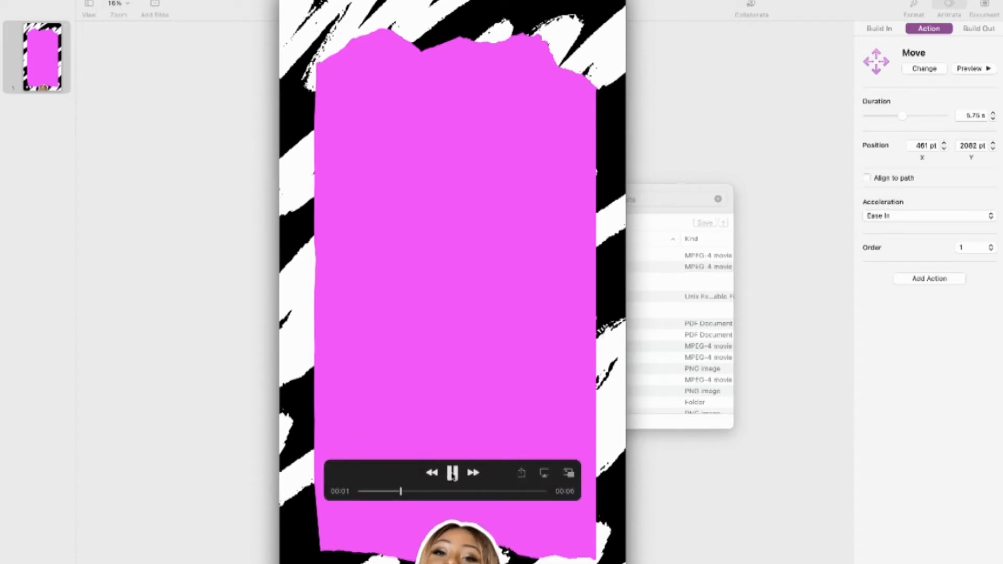
left_click(452, 473)
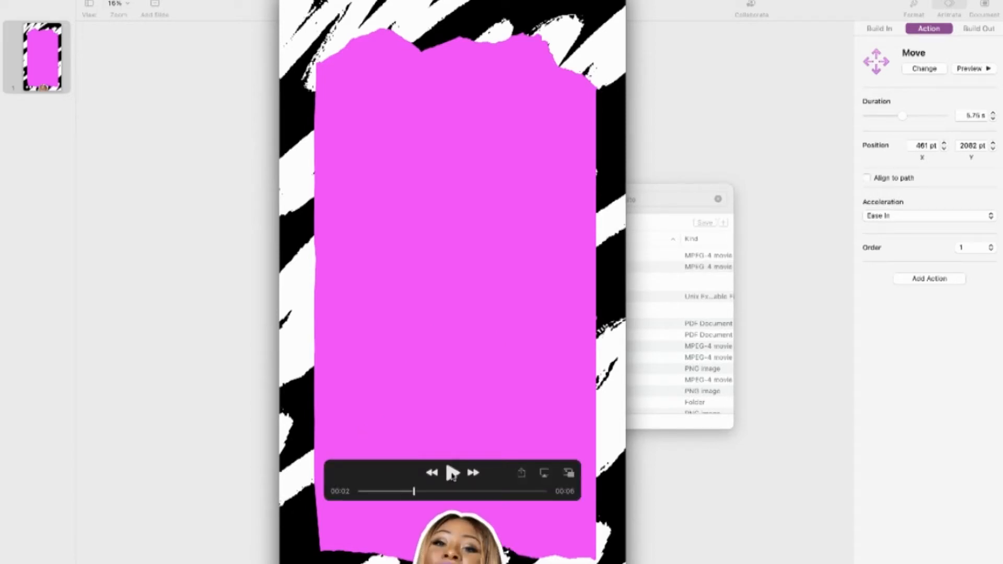
Rename the exported movie in Finder to WebsiteUpgradeReelAnima.mp4, accepting the change of extension to .mp4
left_click(653, 214)
left_click(507, 268)
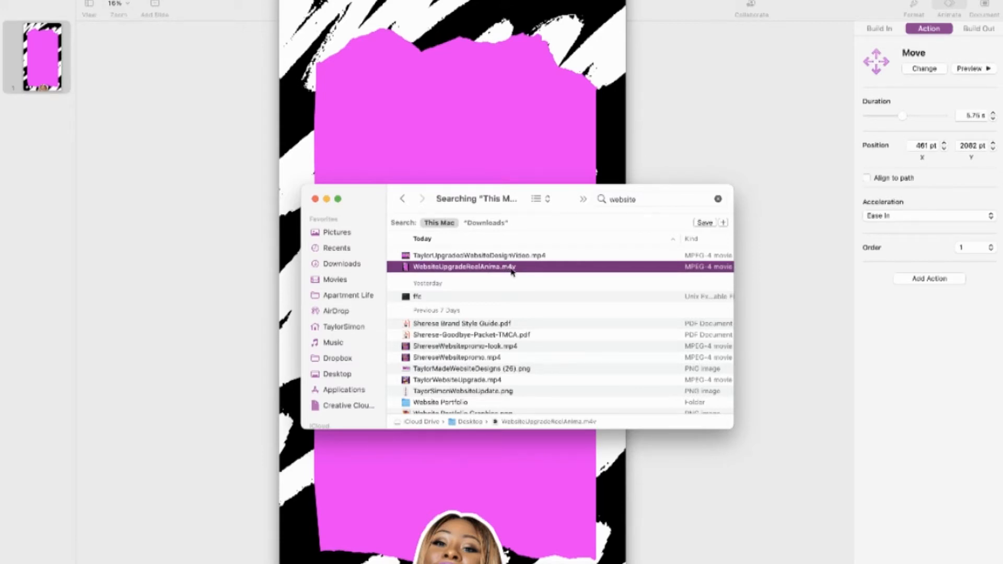
right_click(512, 270)
left_click(543, 350)
left_click(515, 267)
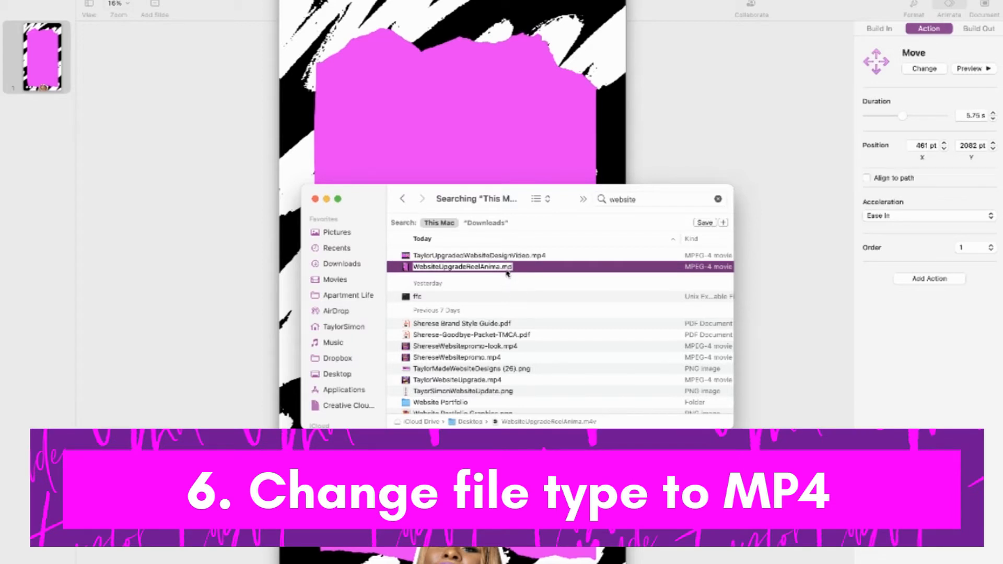
type("4")
left_click(536, 297)
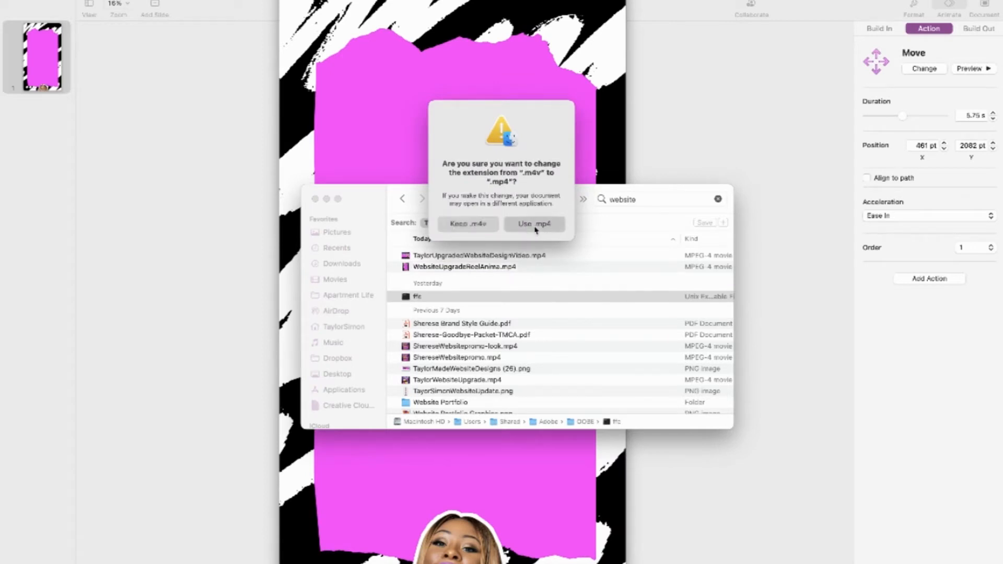
left_click(535, 229)
left_click(544, 337)
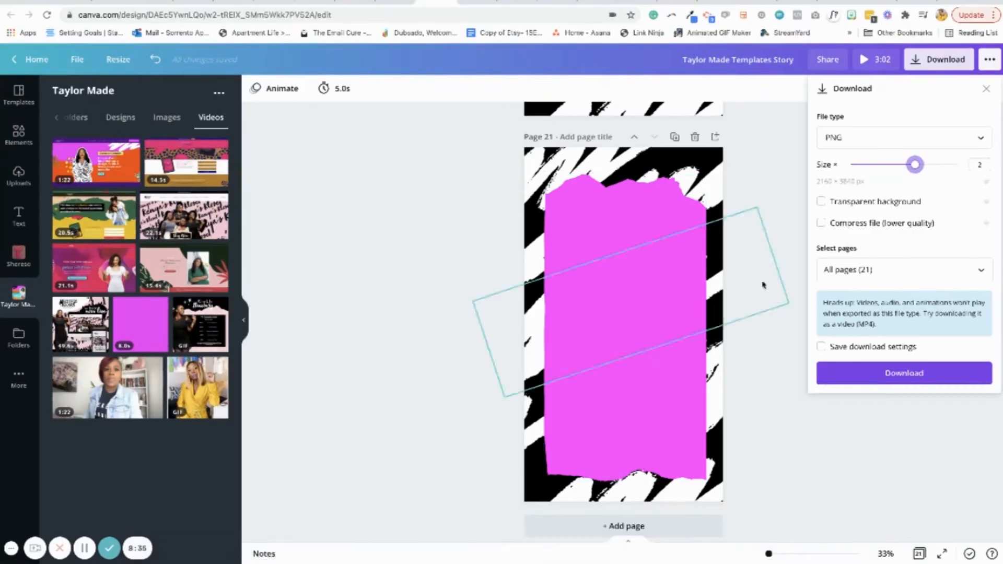
Switch to the Canva design in Chrome and upload WebsiteUpgradeReelAnima.mp4 from Finder into the Taylor Made folder's videos
left_click(800, 305)
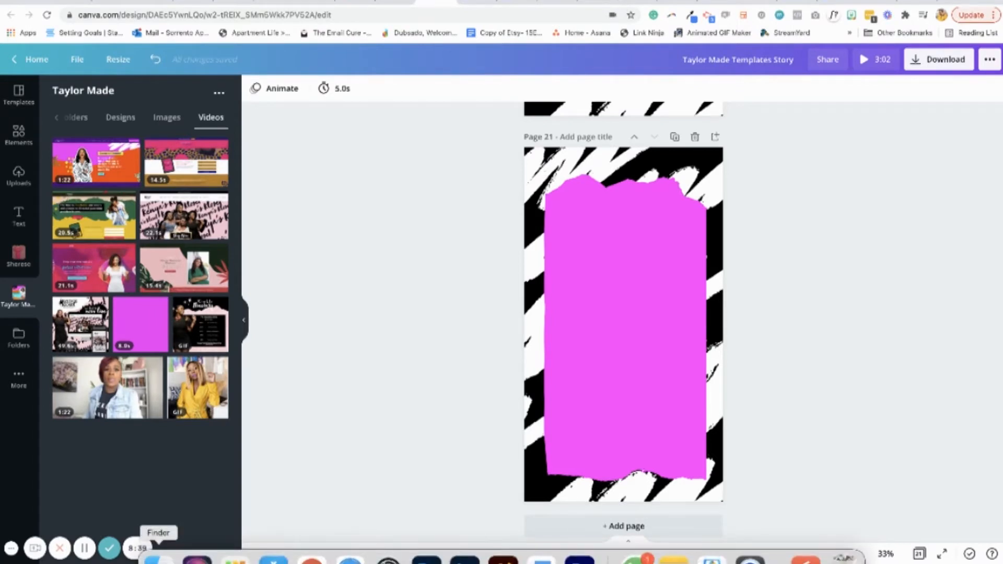
left_click(157, 555)
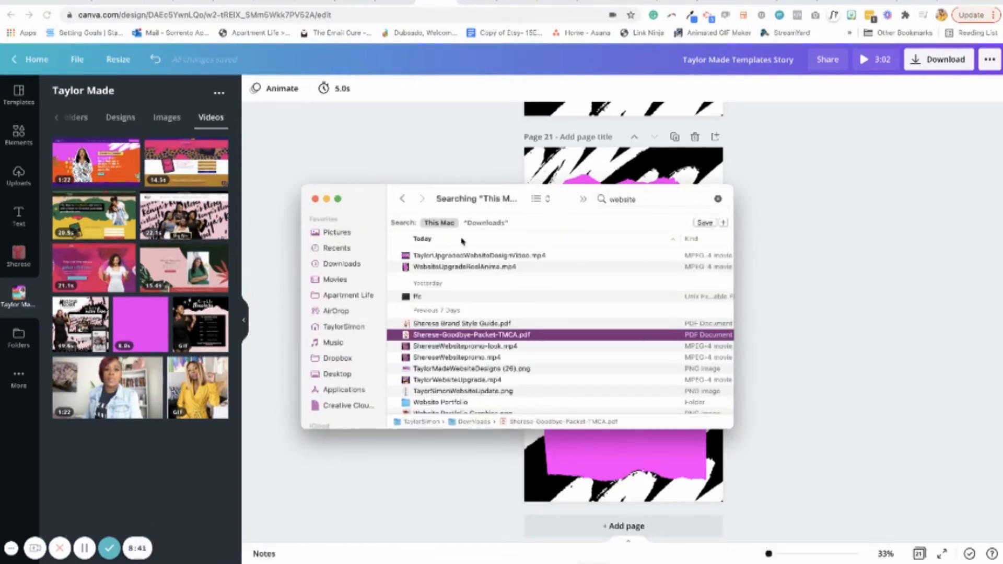
left_click(504, 267)
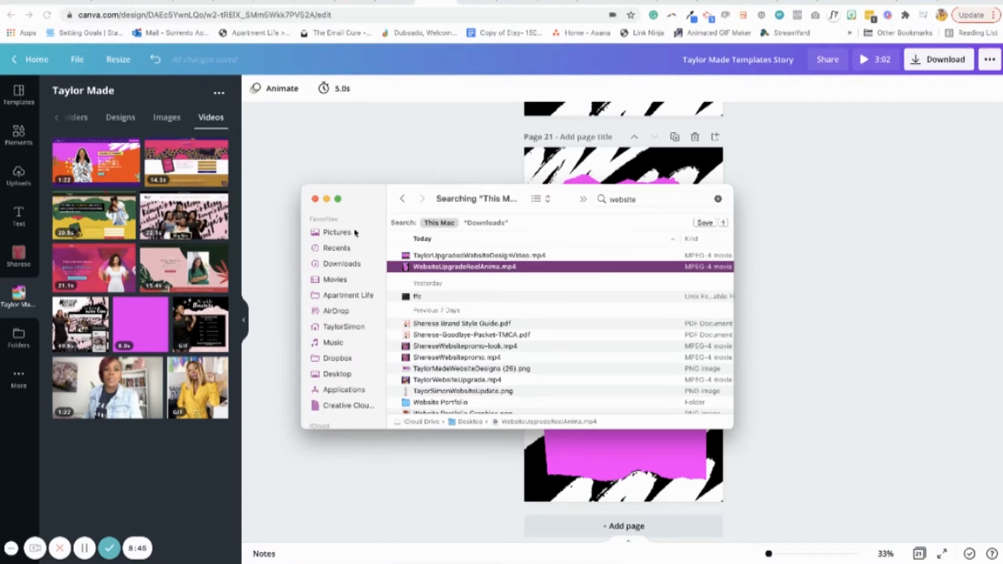
left_click_drag(503, 268, 160, 289)
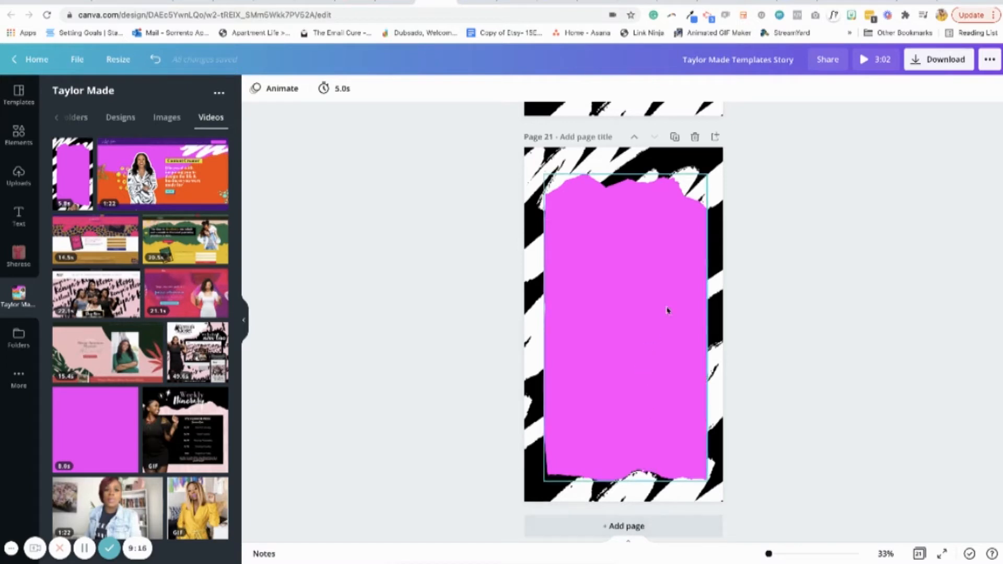
Add a blank page after page 21 and fill it with the uploaded 5.8 s animation video
left_click(665, 529)
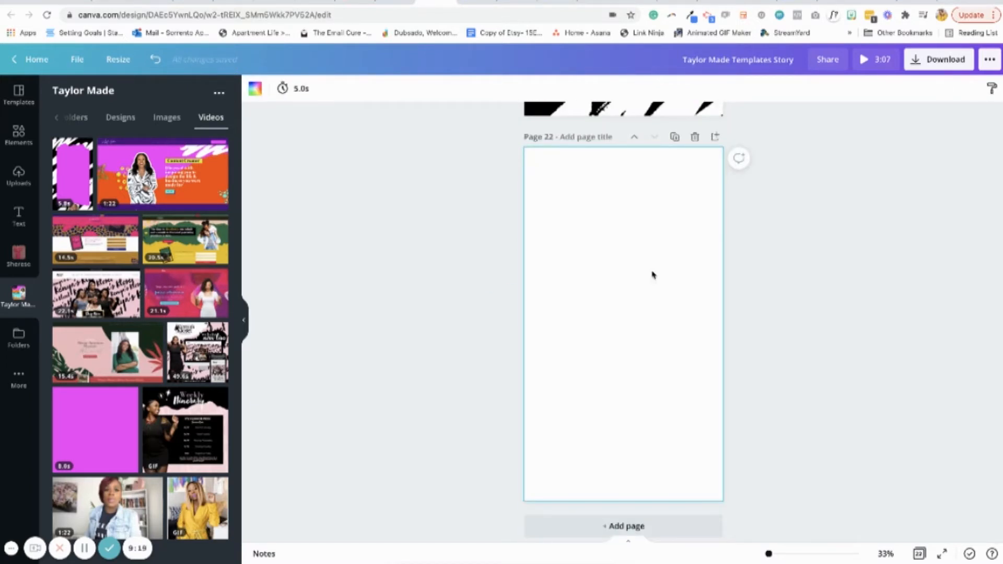
left_click_drag(66, 179, 532, 280)
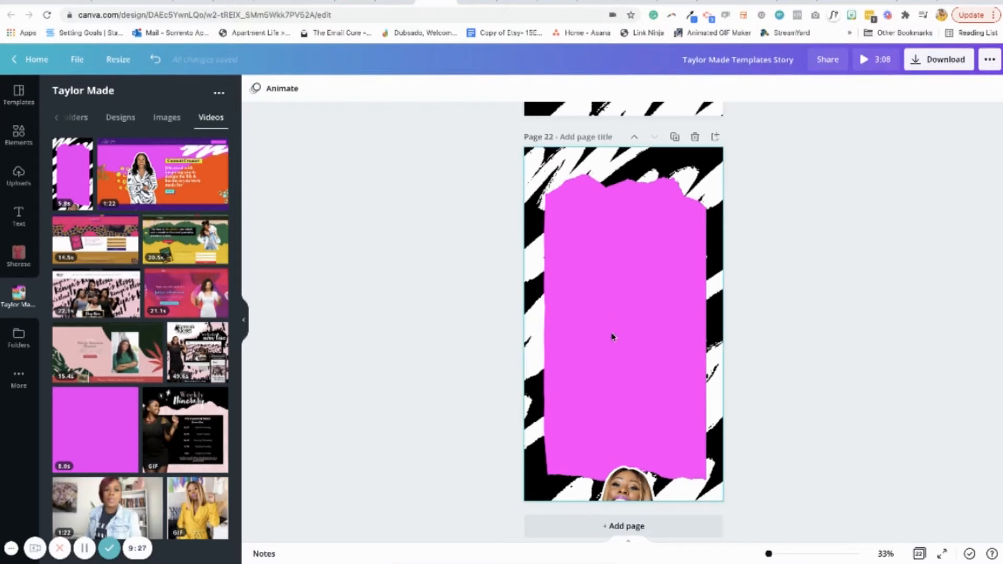
left_click(612, 336)
left_click(631, 327)
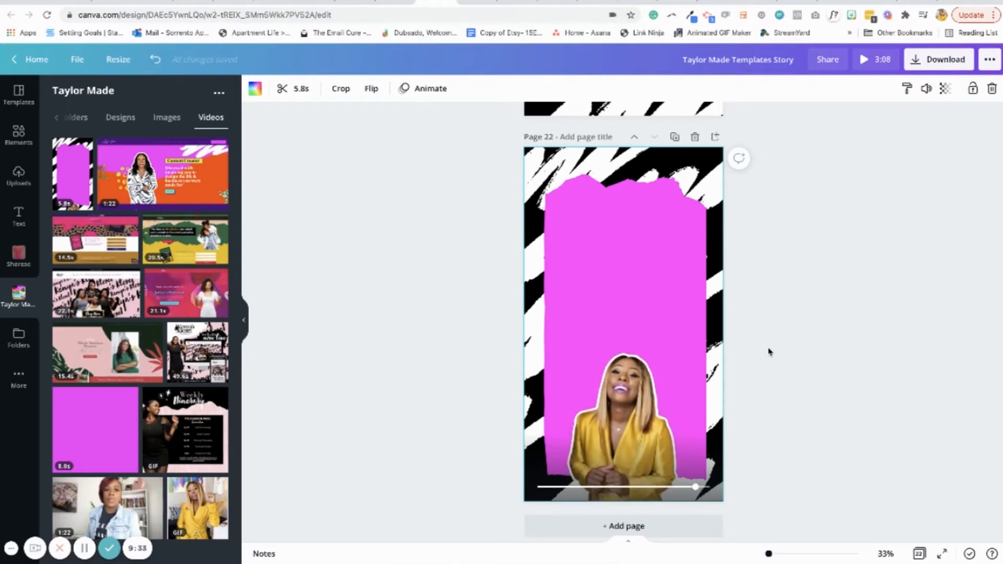
left_click(466, 293)
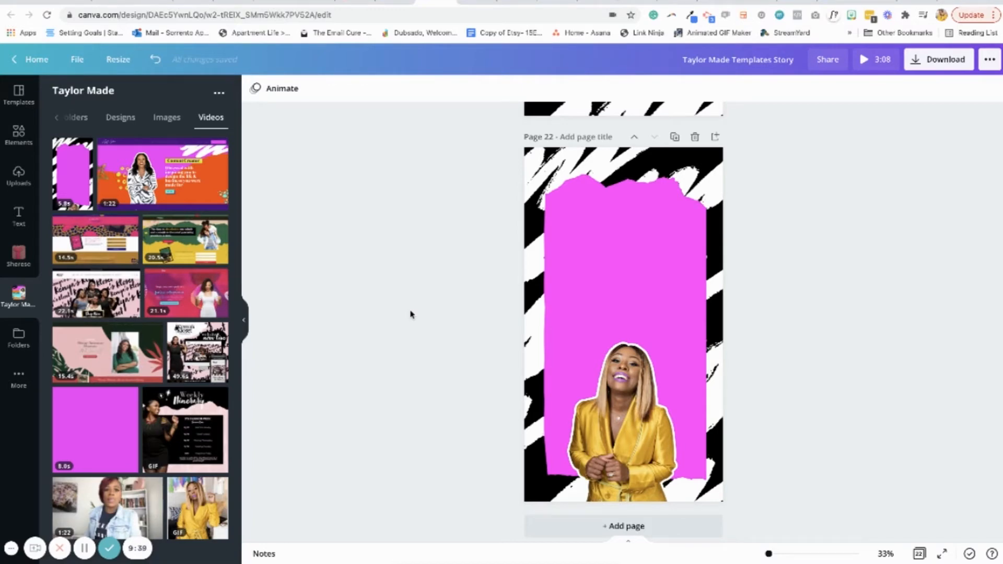
Copy the laptop mockup from page 20 onto page 22 and move it up slightly above the woman's head
scroll(411, 314, "up", 15)
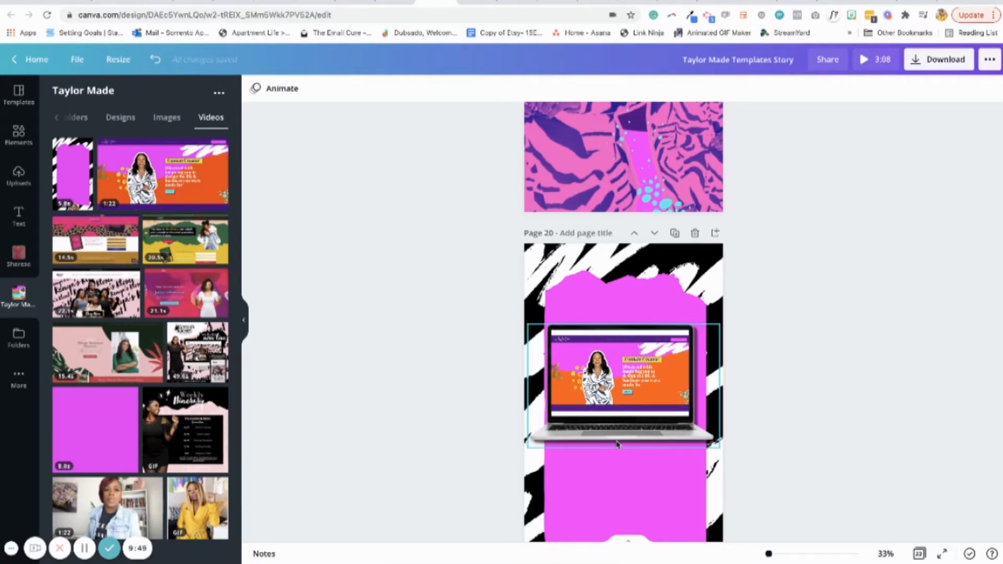
scroll(617, 445, "down", 10)
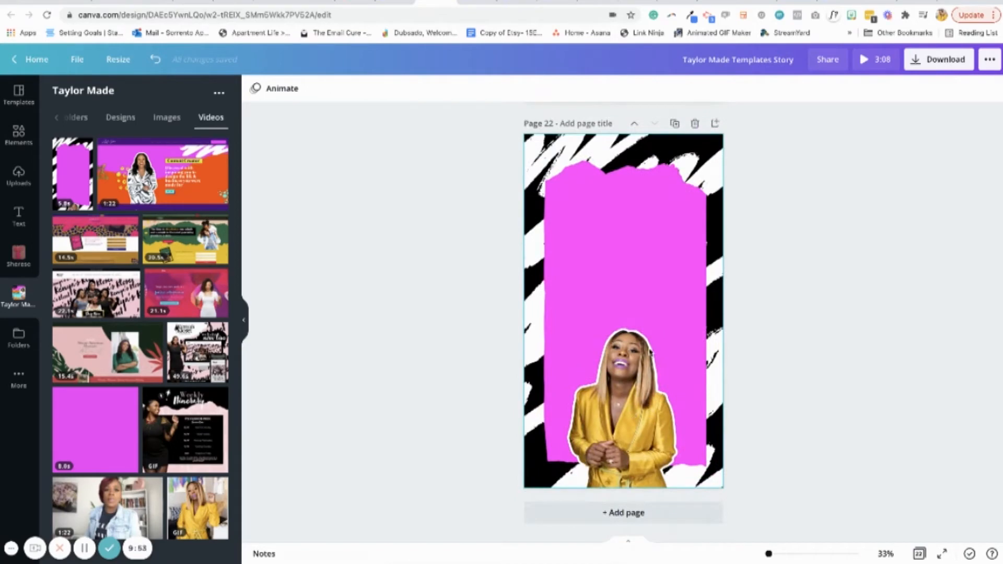
scroll(651, 354, "up", 10)
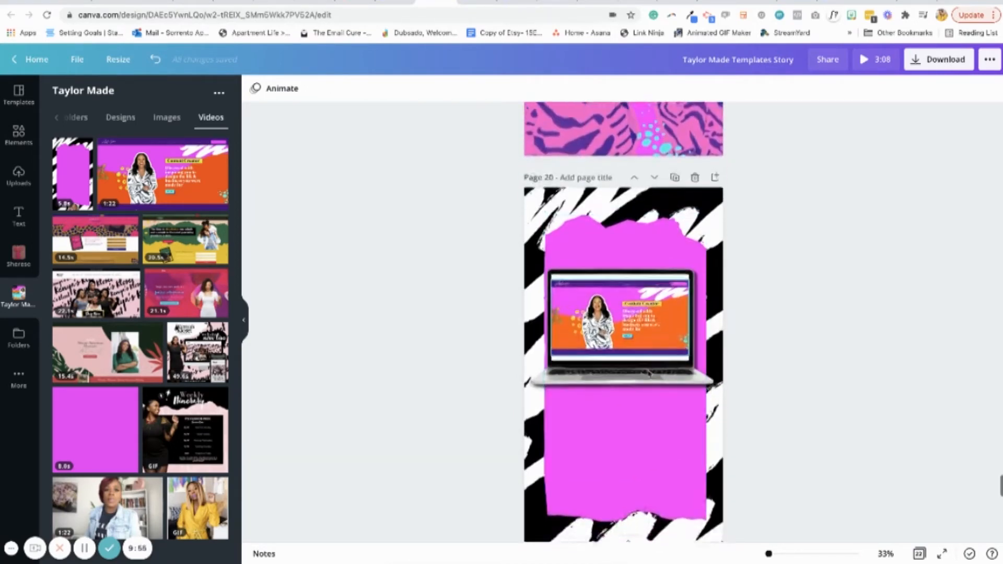
scroll(650, 373, "down", 1)
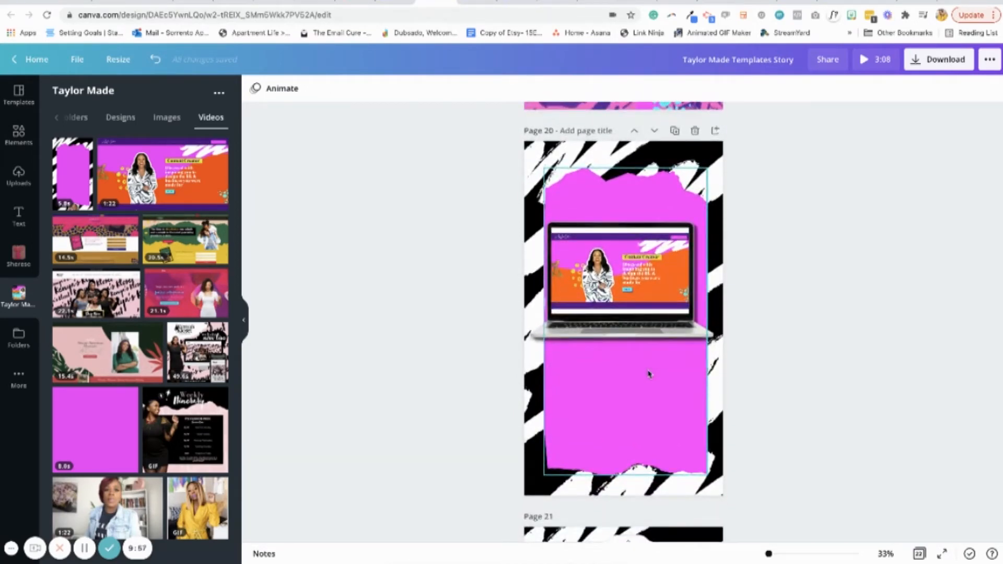
left_click(635, 314)
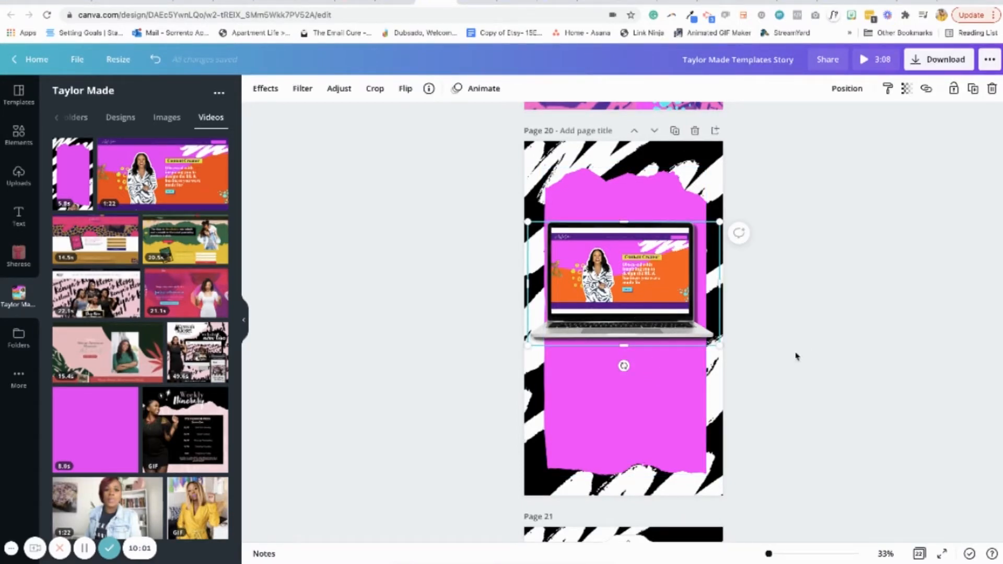
scroll(797, 357, "up", 5)
scroll(797, 356, "down", 11)
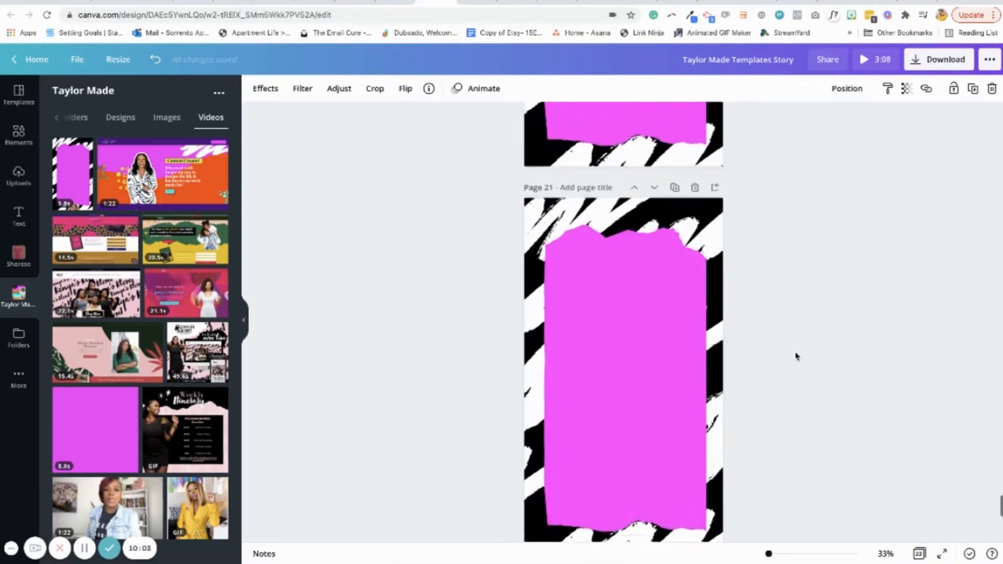
scroll(797, 356, "up", 6)
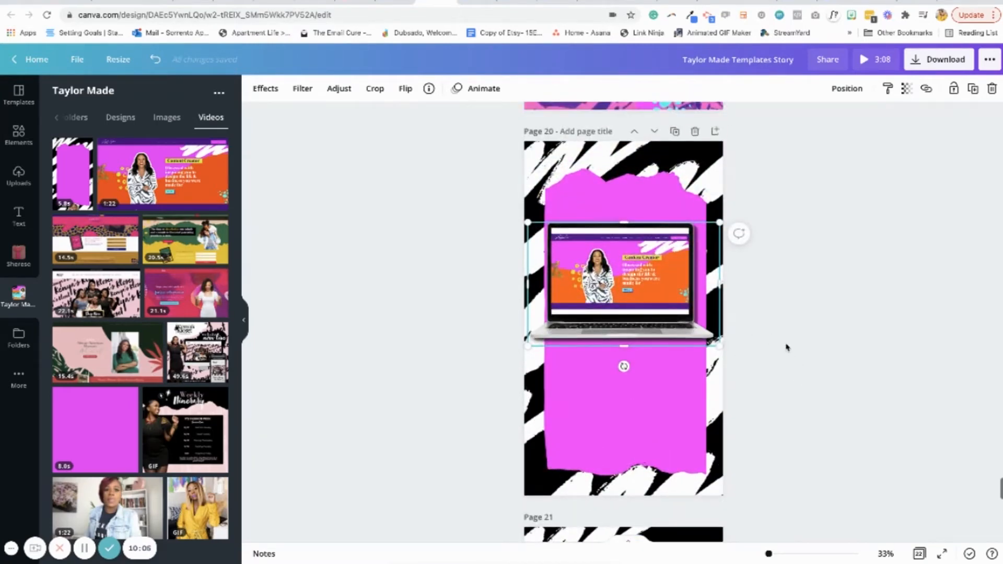
scroll(787, 347, "down", 10)
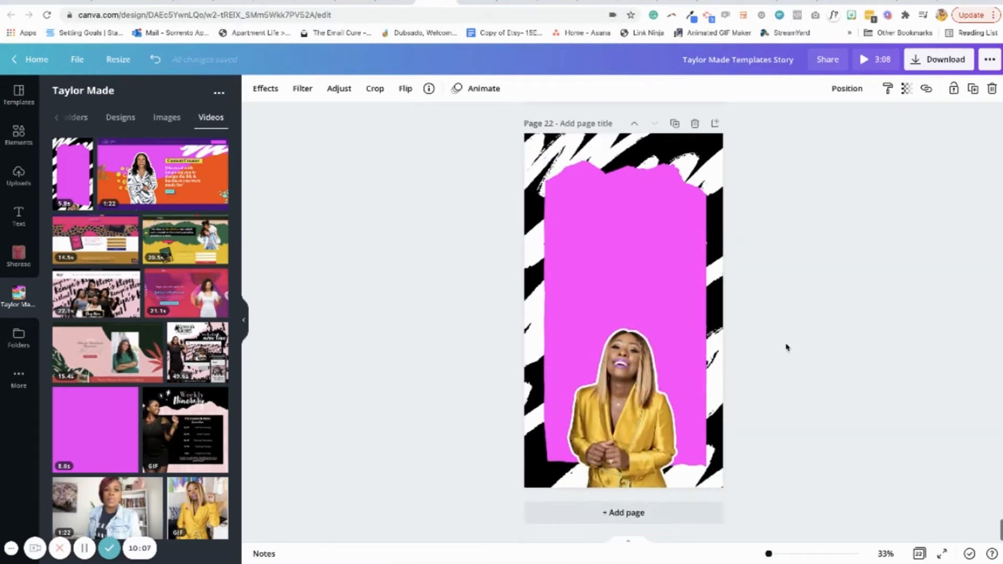
key("ctrl+v")
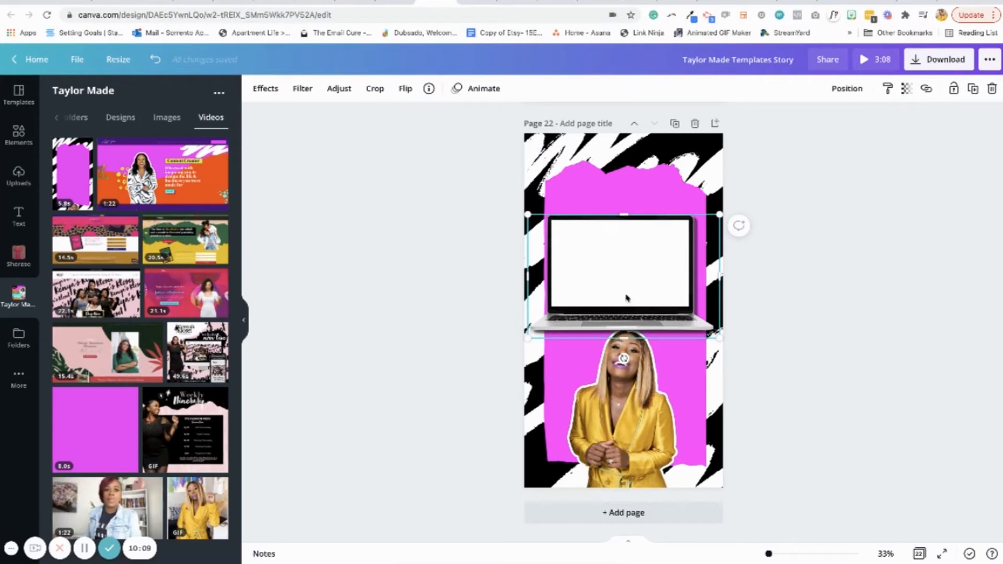
left_click_drag(625, 293, 625, 283)
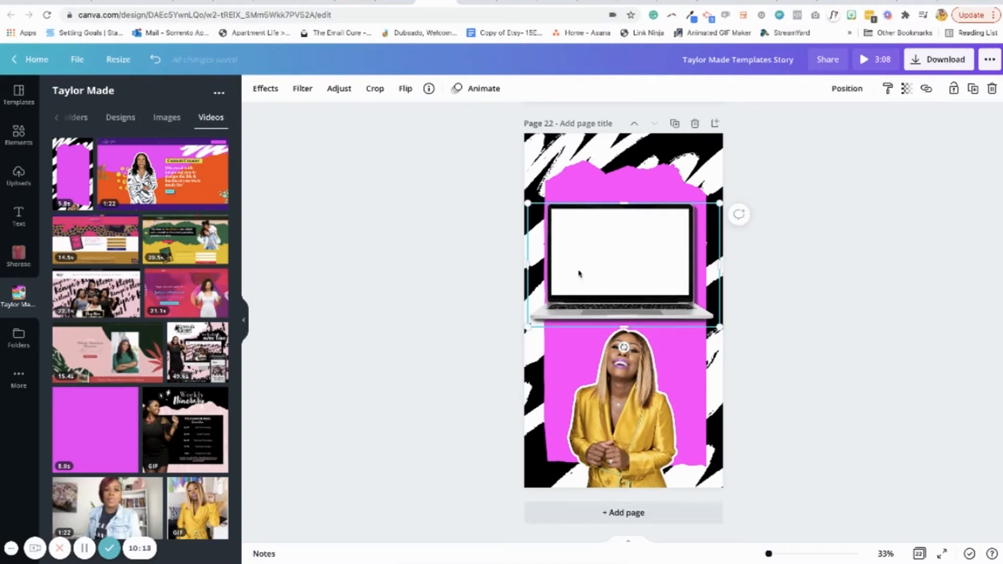
Search Canva's elements for "laptop mockup"
left_click(18, 136)
left_click(122, 100)
type("l")
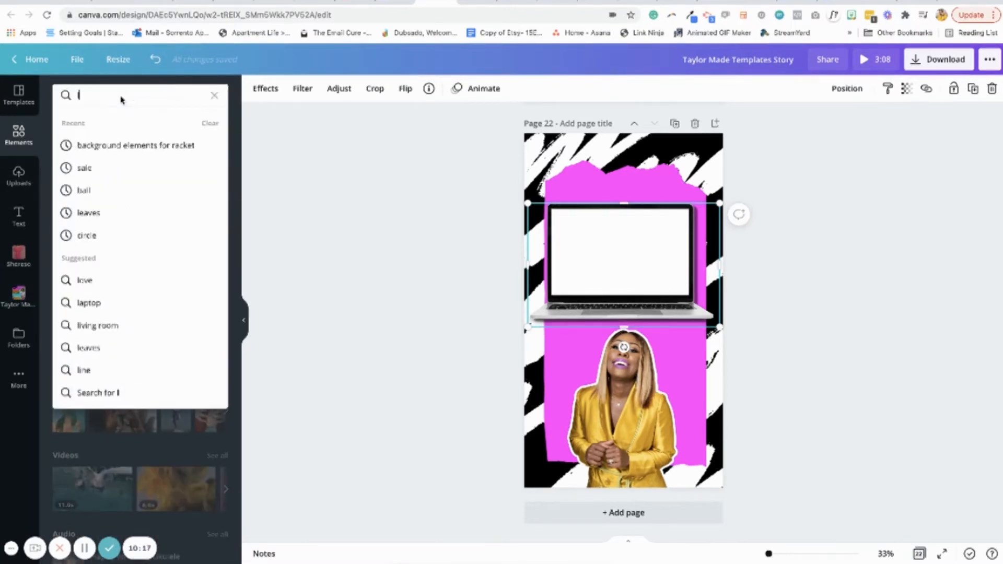
type("aptop")
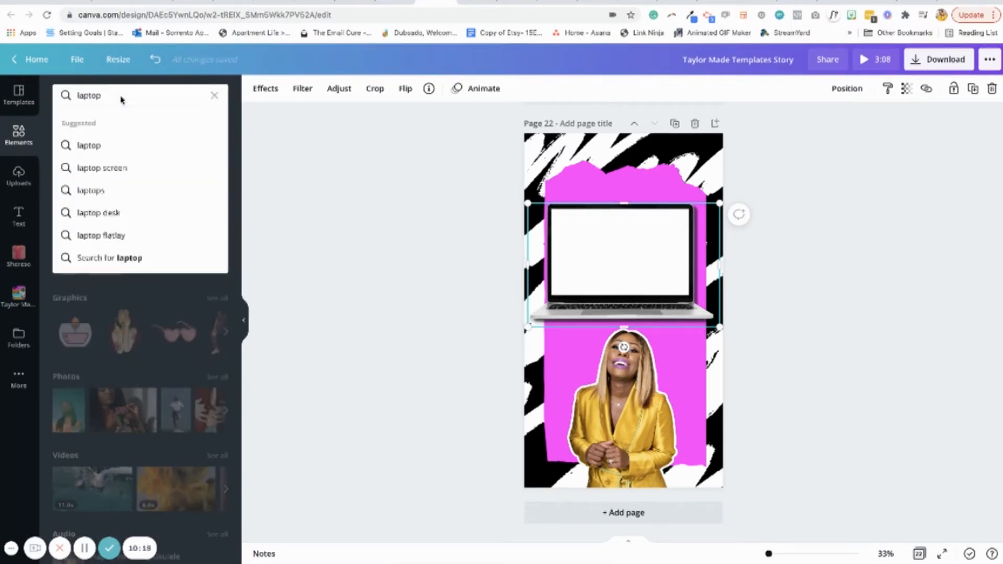
type(" mockup")
key("Return")
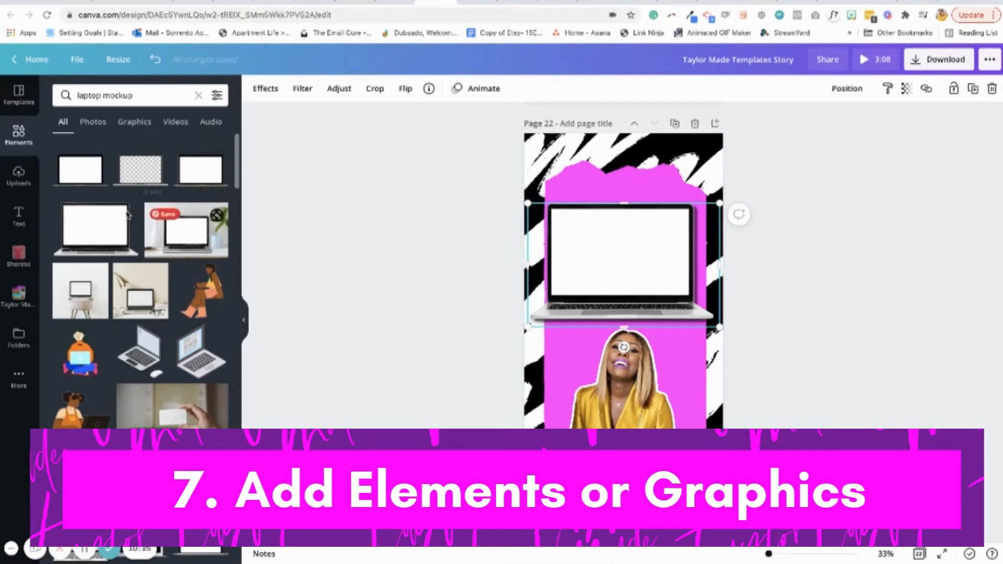
left_click(92, 234)
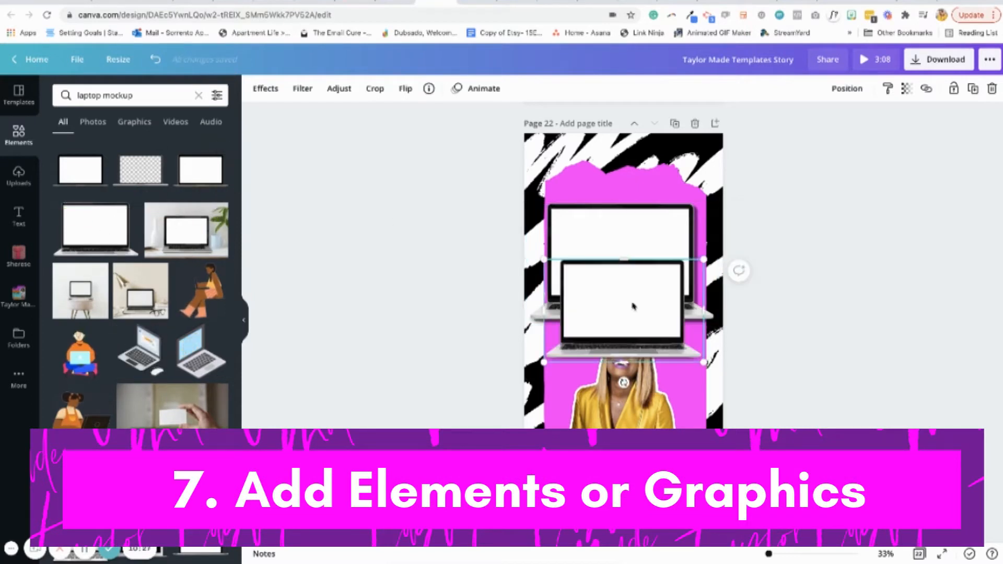
key("Delete")
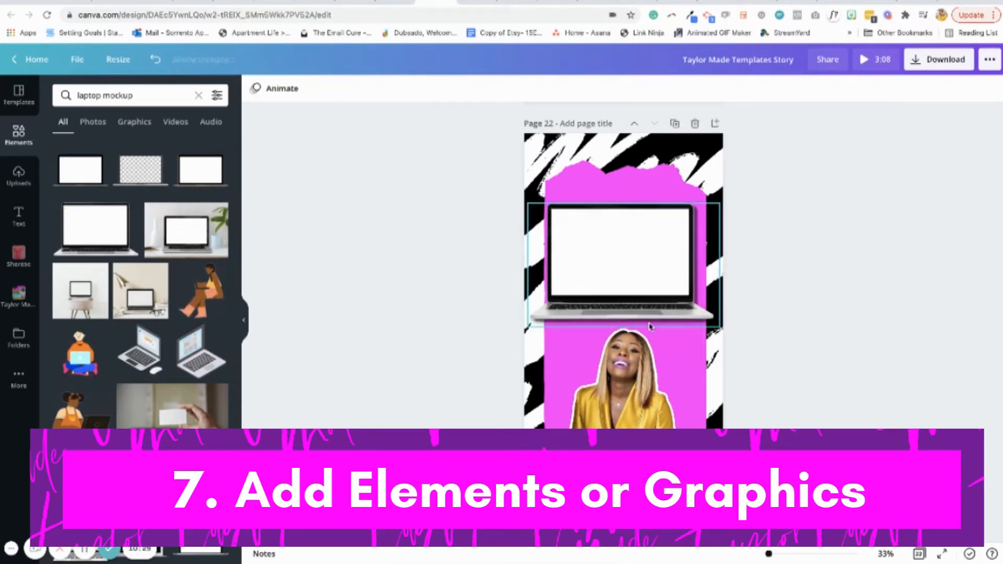
left_click(197, 95)
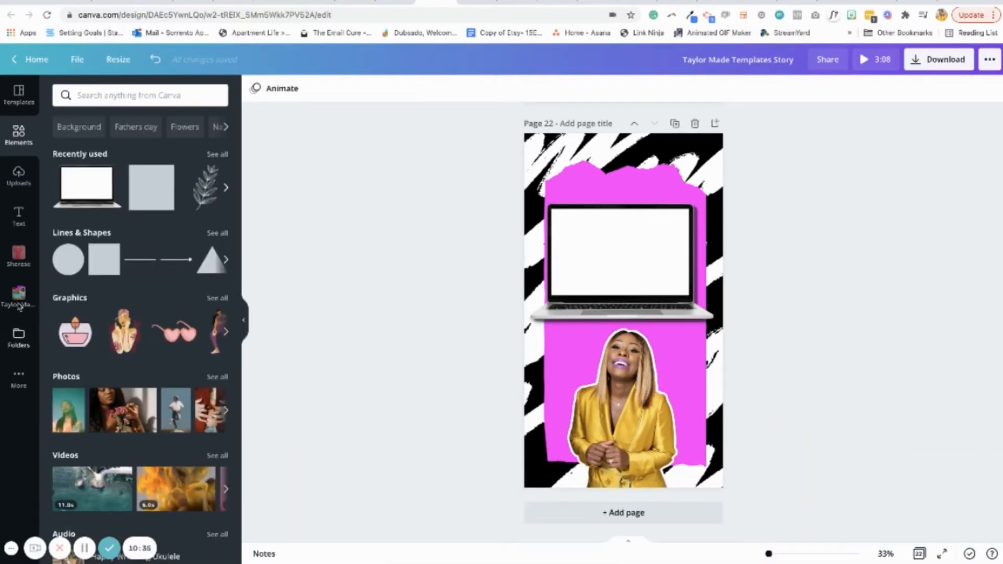
Add the 1:22 website video from the Taylor Made folder to page 22 and shrink it to fit inside the laptop's screen
left_click(19, 300)
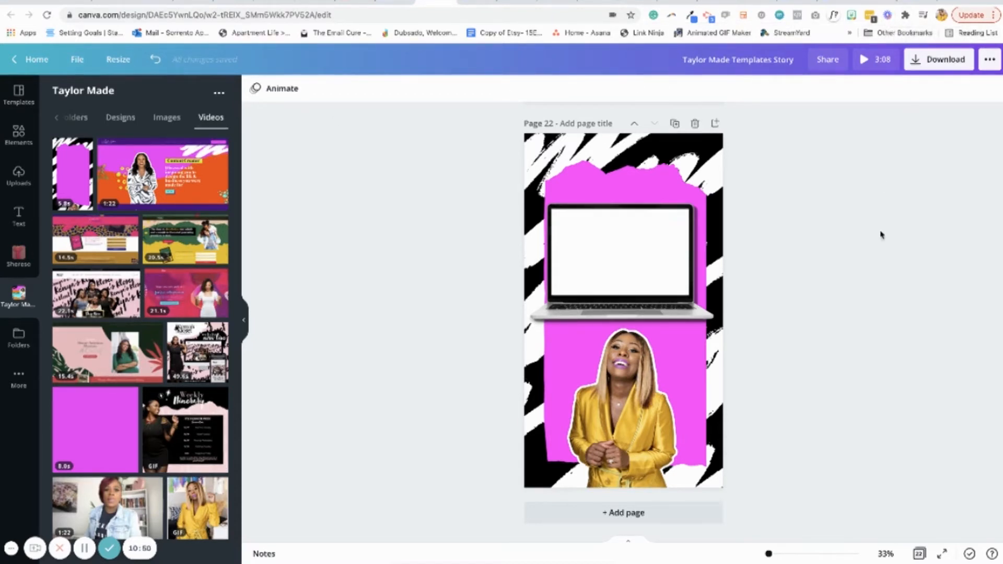
mouse_move(750, 558)
left_click_drag(110, 162, 538, 330)
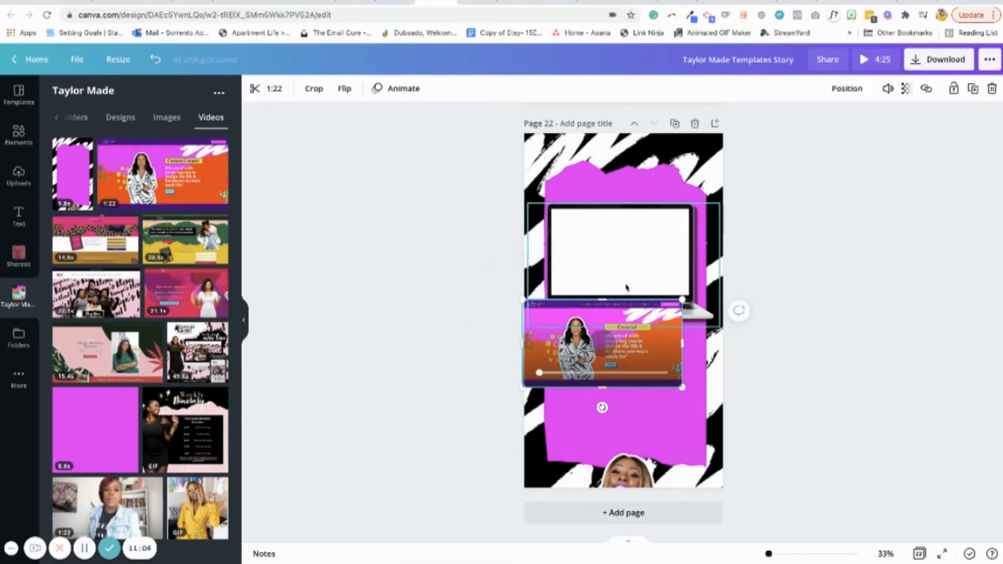
left_click_drag(594, 339, 653, 286)
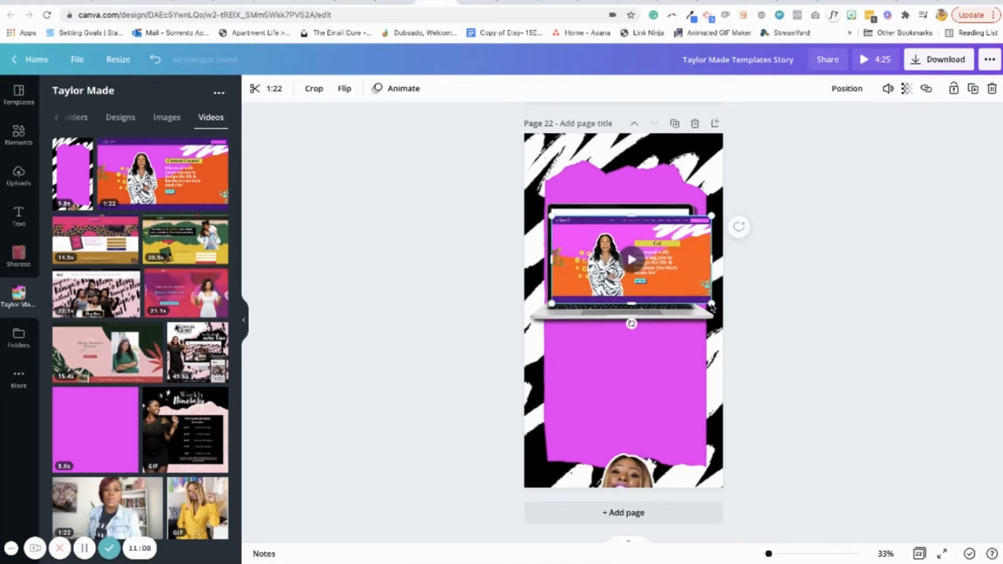
left_click_drag(711, 302, 695, 282)
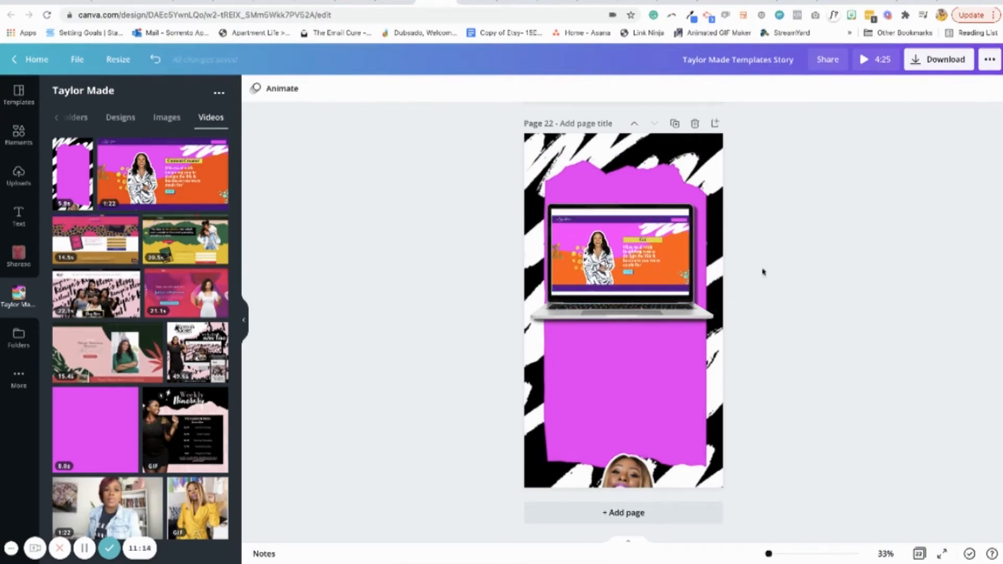
left_click(815, 287)
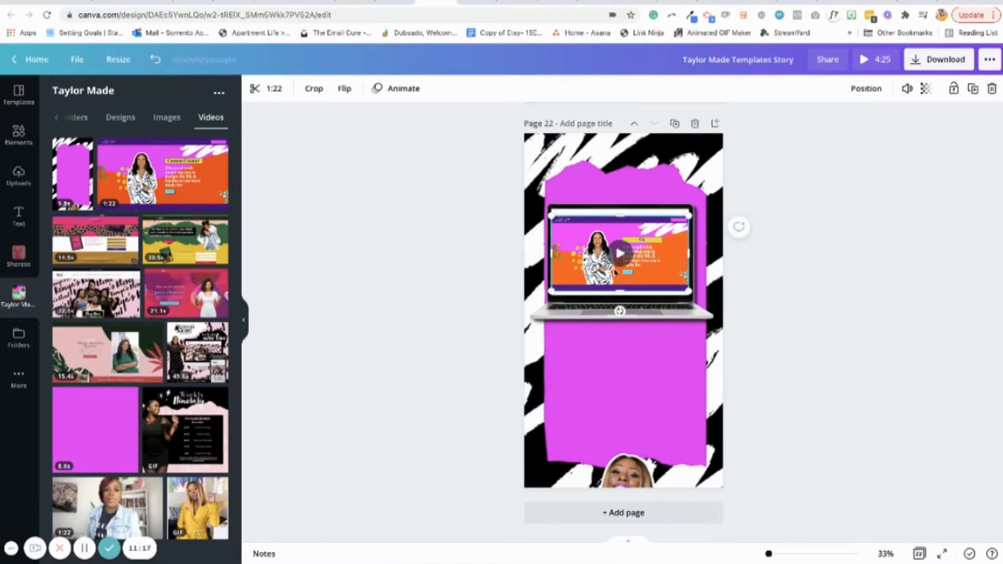
Enlarge the website video slightly on page 22 so that it spans more of the laptop's screen
left_click(633, 260)
left_click_drag(689, 292, 690, 293)
left_click(794, 324)
left_click(653, 276)
left_click(825, 281)
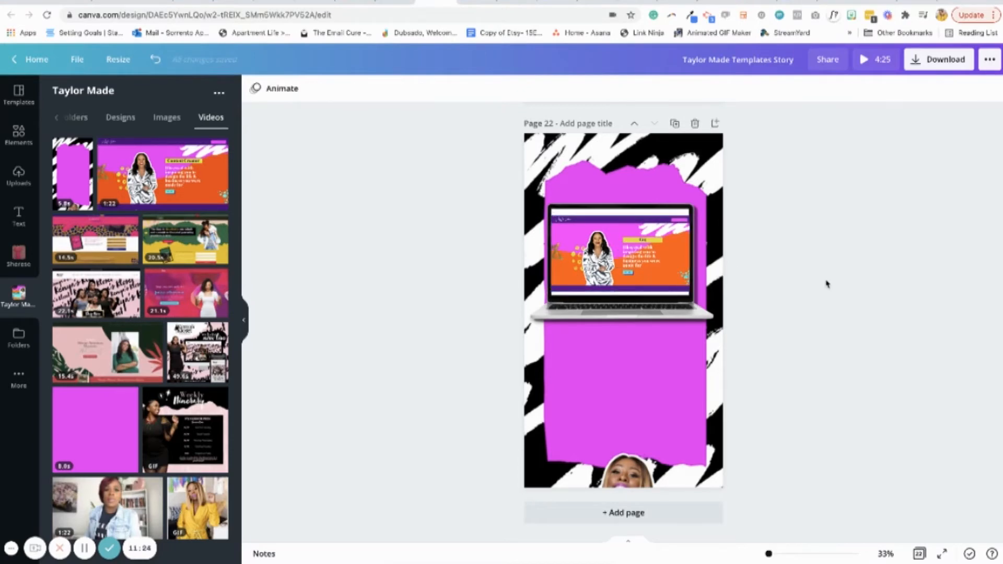
Fine-tune the website video's size and position so its sides meet the laptop screen's edges and it sits vertically centred
scroll(768, 263, "up", 5)
left_click(523, 230)
left_click(724, 289)
left_click(505, 210)
left_click_drag(569, 146, 569, 151)
left_click(745, 175)
left_click(522, 236)
left_click(679, 271)
left_click(498, 254)
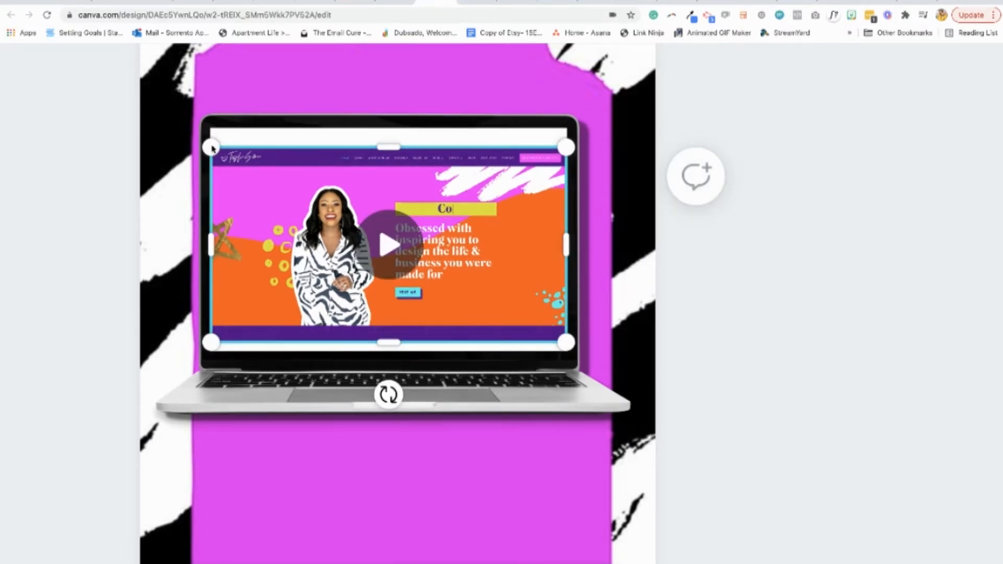
left_click_drag(209, 146, 208, 145)
left_click(772, 227)
left_click_drag(491, 246, 491, 240)
left_click(762, 314)
scroll(761, 315, "down", 10)
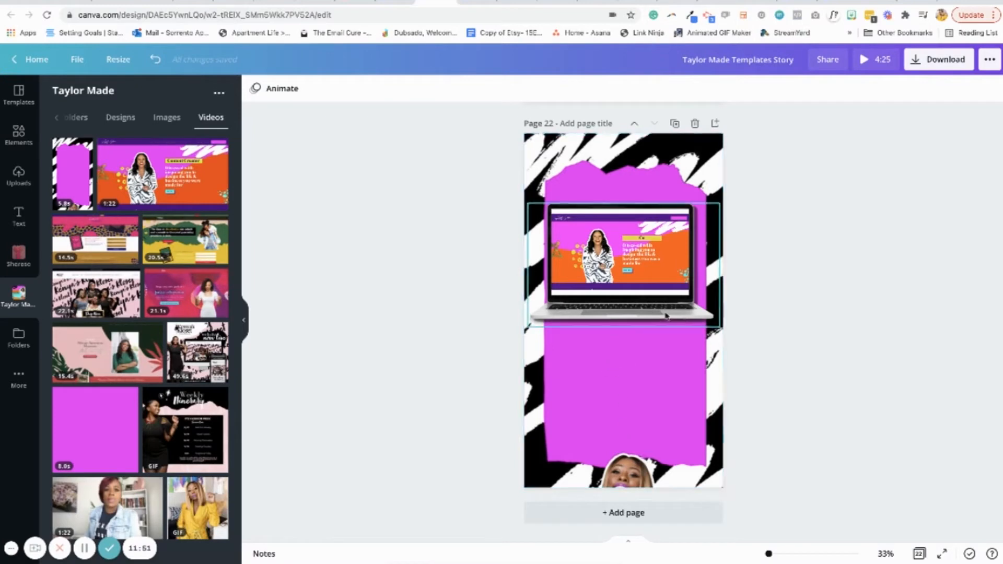
Preview page 22's background animation and download only page 22 as an MP4 video
left_click(633, 402)
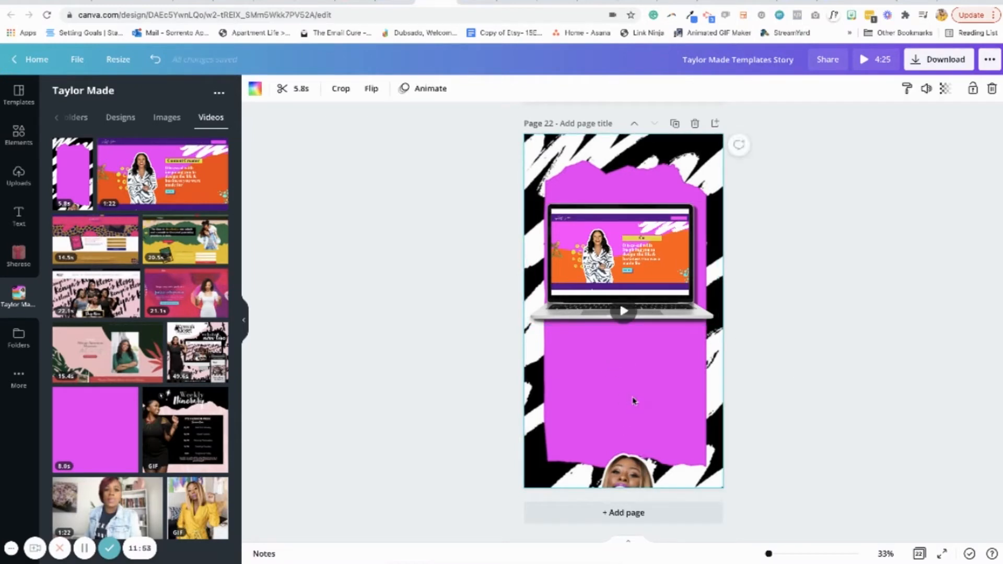
left_click(626, 316)
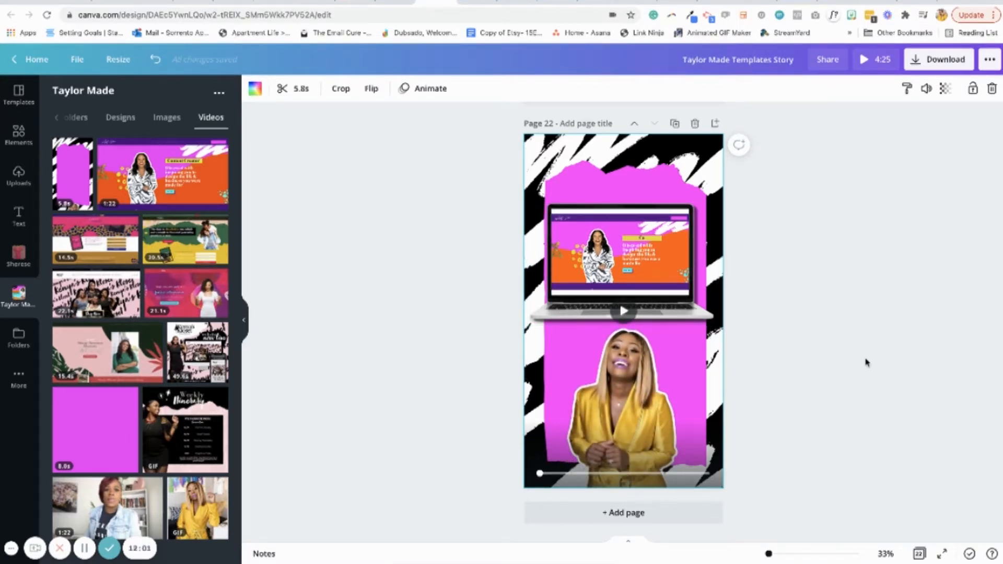
left_click(922, 62)
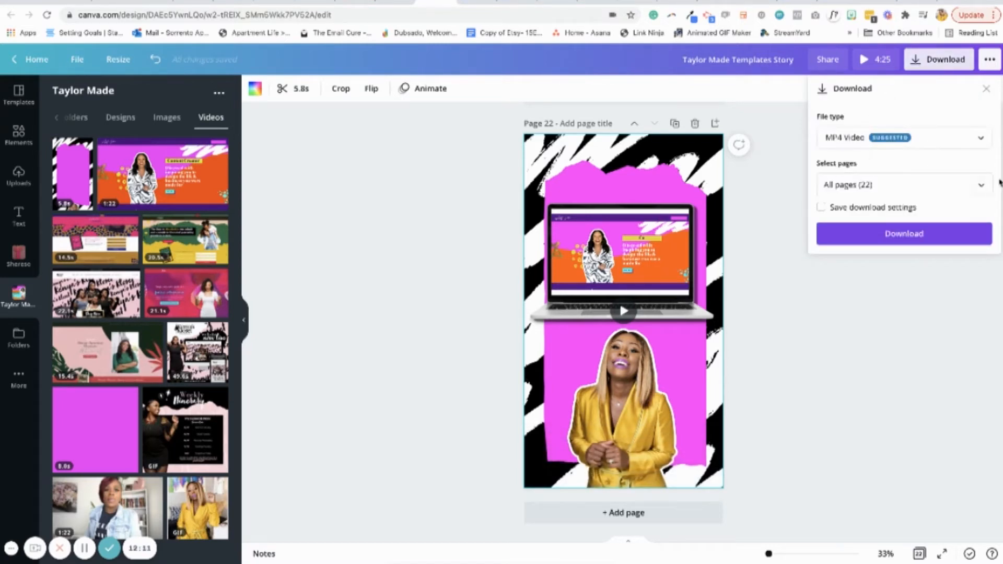
left_click(980, 185)
scroll(976, 335, "down", 10)
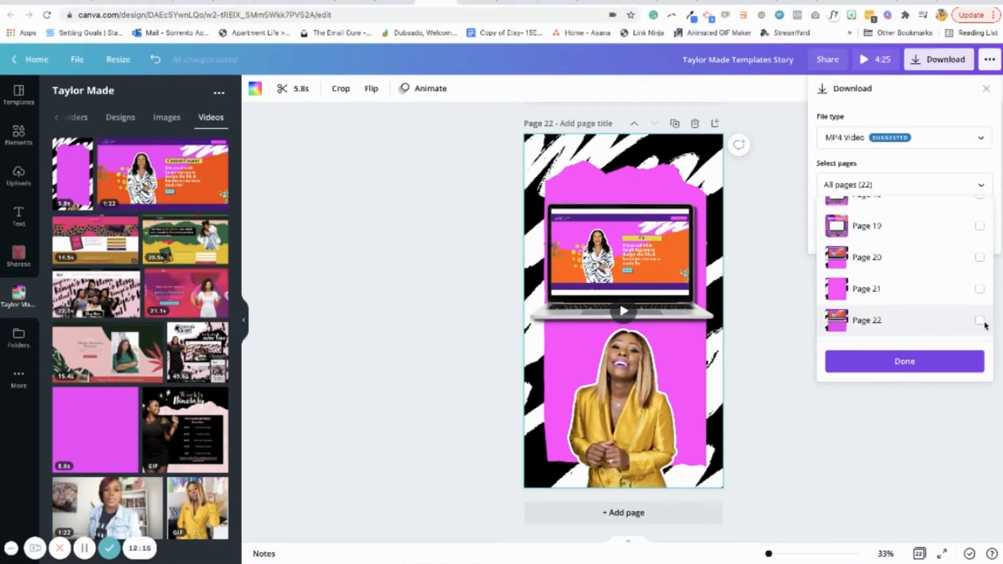
left_click(980, 320)
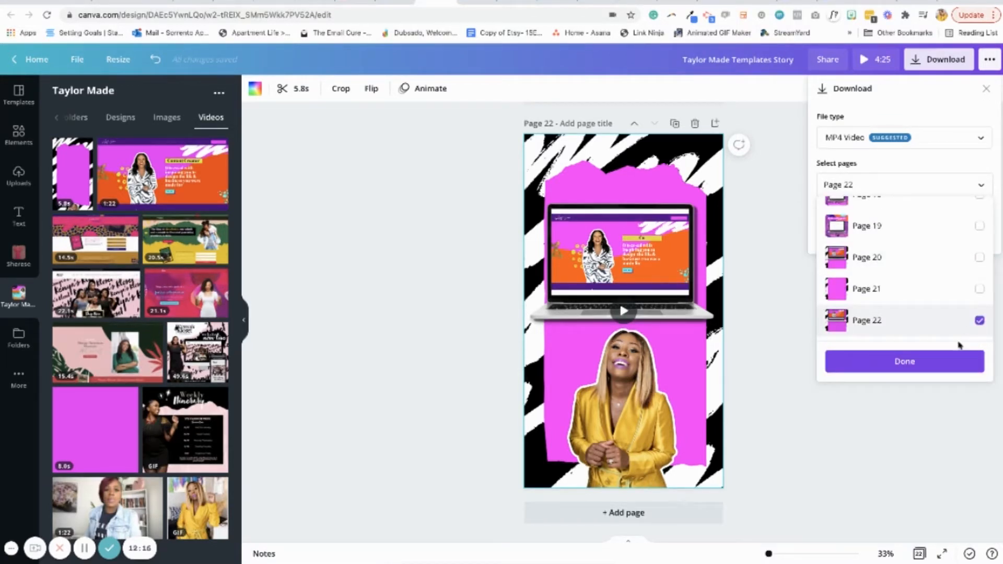
left_click(933, 366)
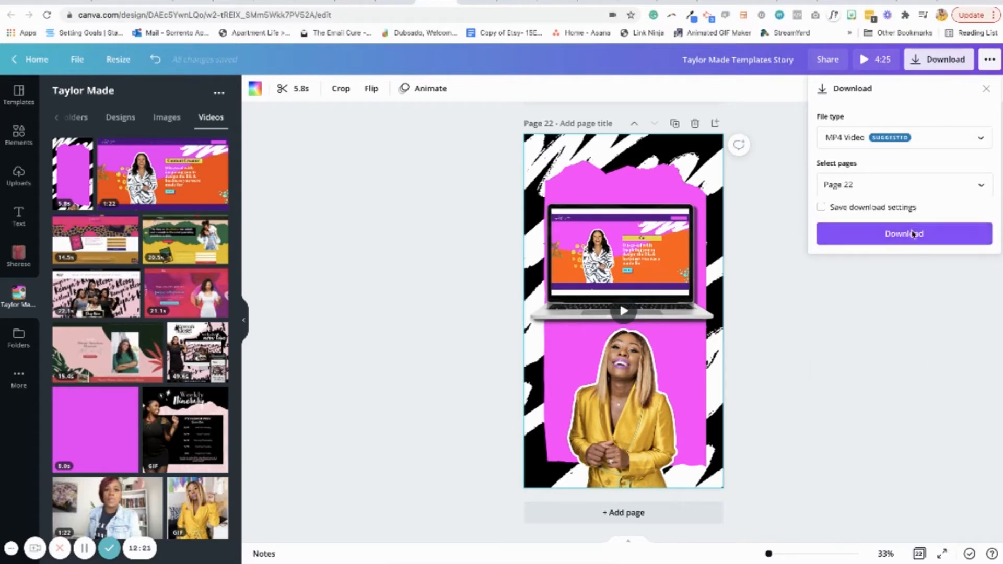
left_click(913, 236)
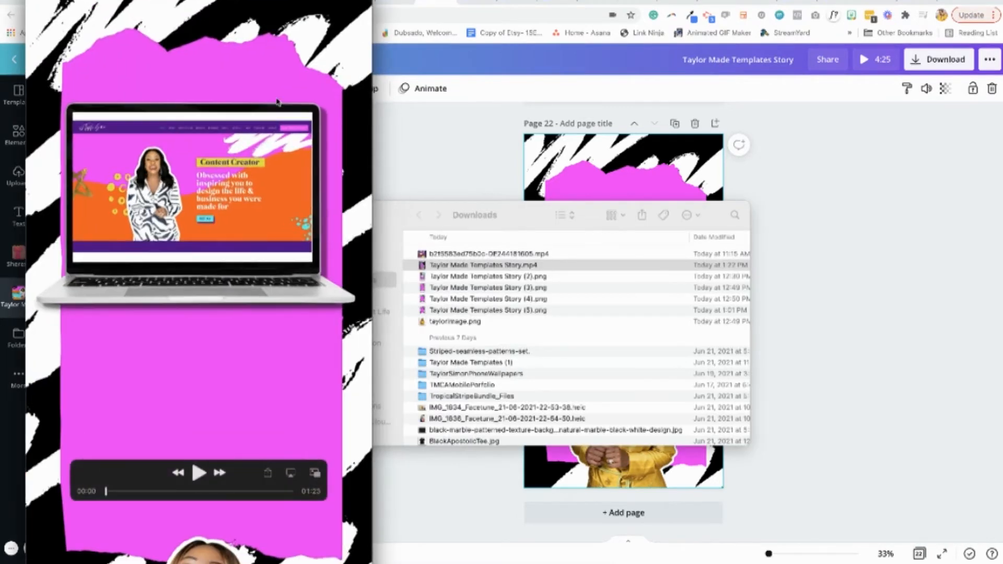
Move the QuickTime Player window aside and scrub through the downloaded reel to check the laptop and background animations
left_click_drag(287, 3, 589, 29)
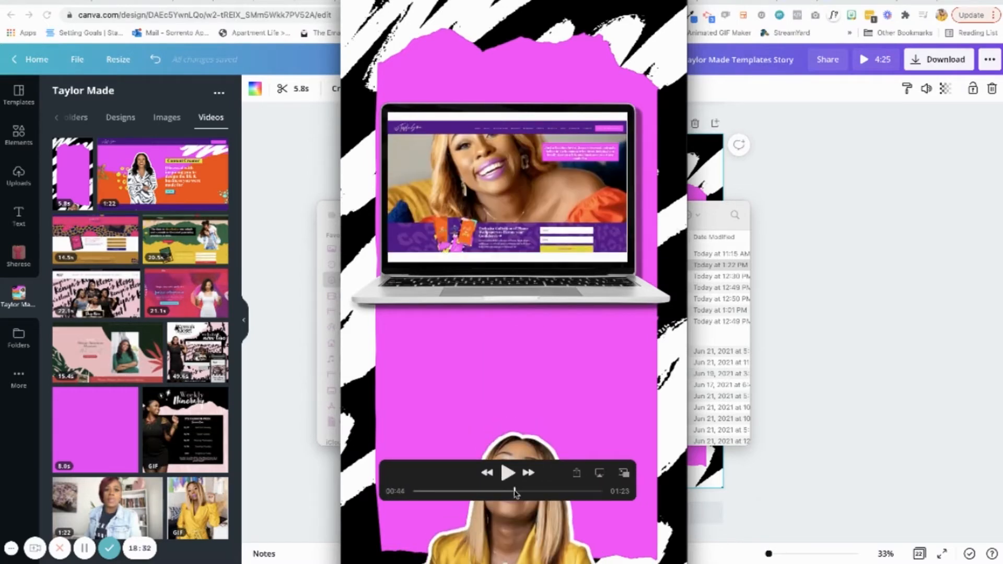
mouse_move(515, 493)
left_mouse_down()
mouse_move(502, 494)
mouse_move(525, 497)
left_mouse_up()
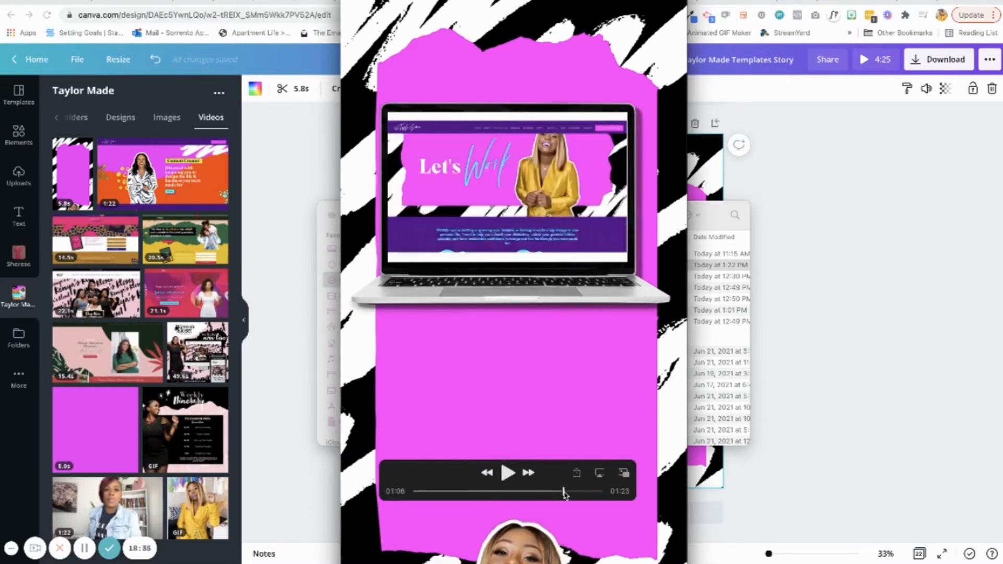
left_click_drag(588, 496, 505, 491)
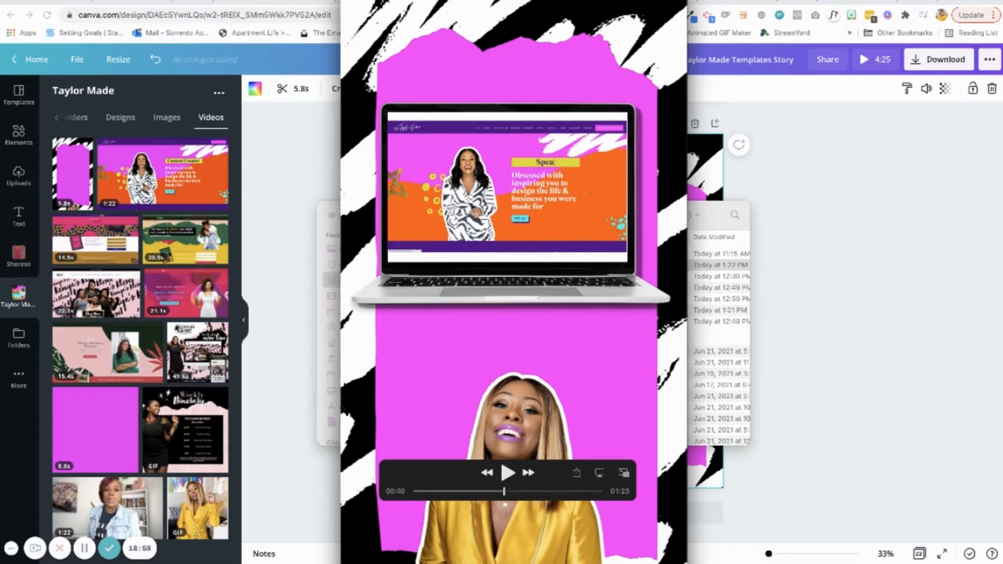
Trim the end of the downloaded reel in QuickTime Player so that it lasts about 38 seconds
left_click(107, 1)
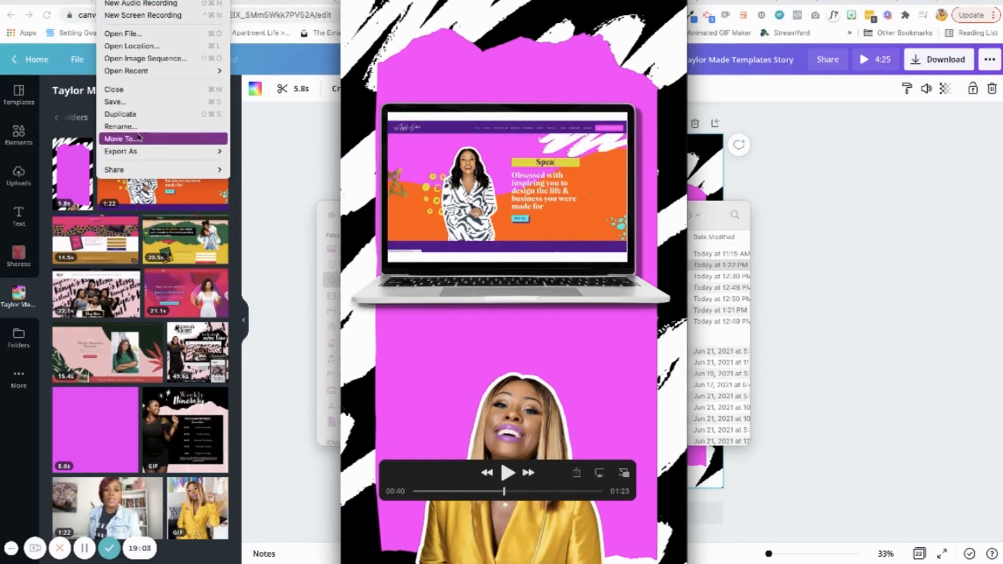
mouse_move(133, 1)
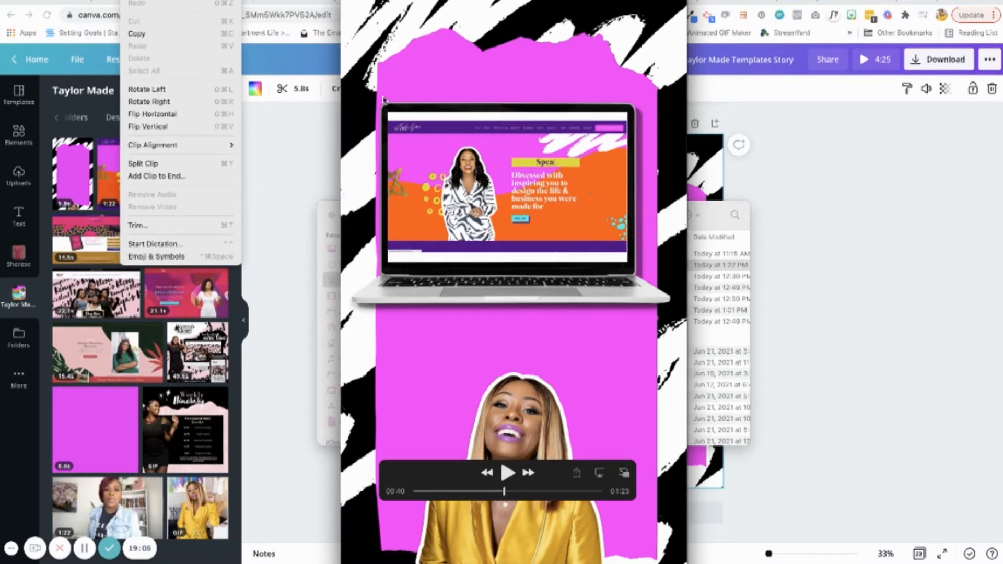
left_click(230, 225)
left_click_drag(624, 560, 476, 552)
left_click_drag(541, 555, 509, 557)
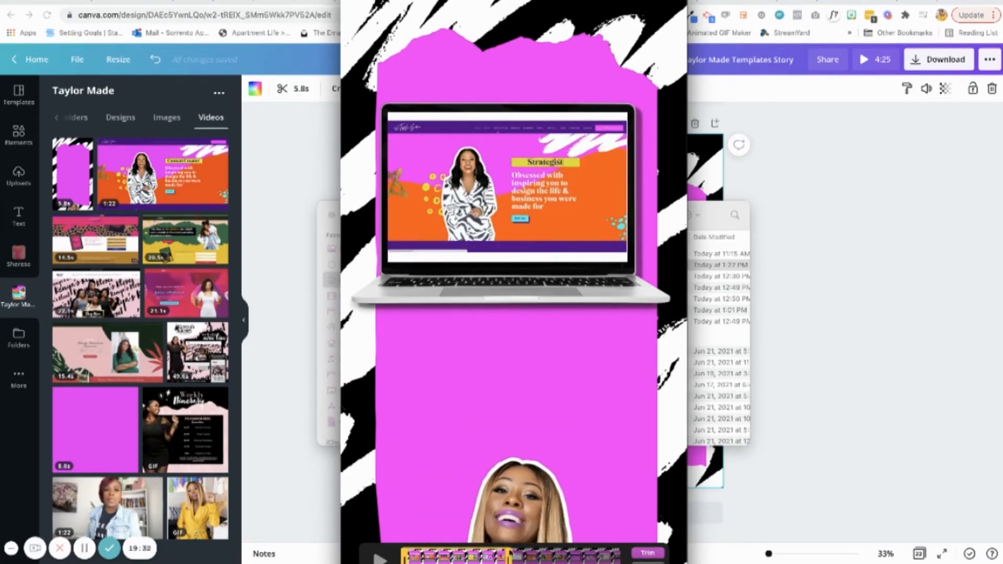
left_click(648, 554)
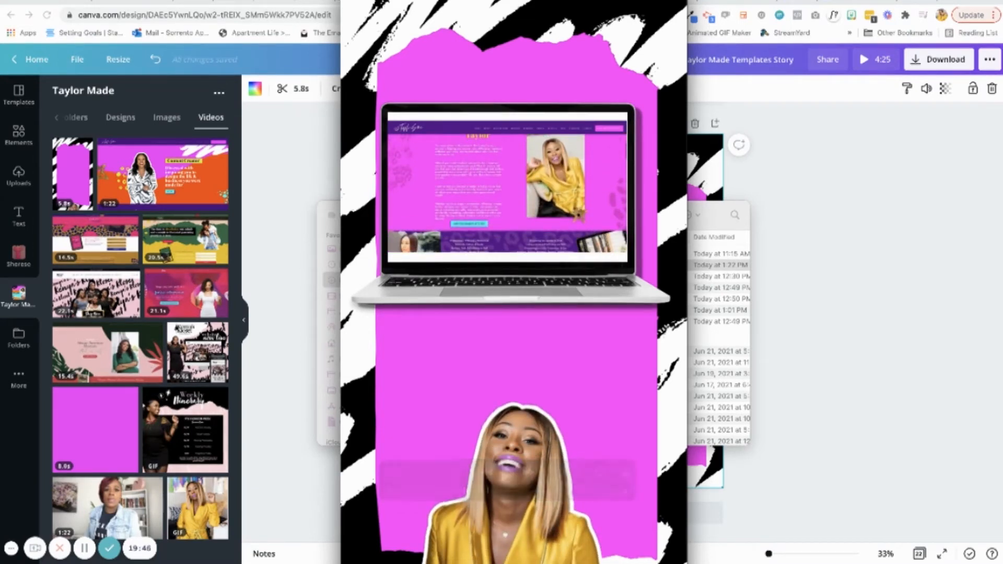
left_click(507, 473)
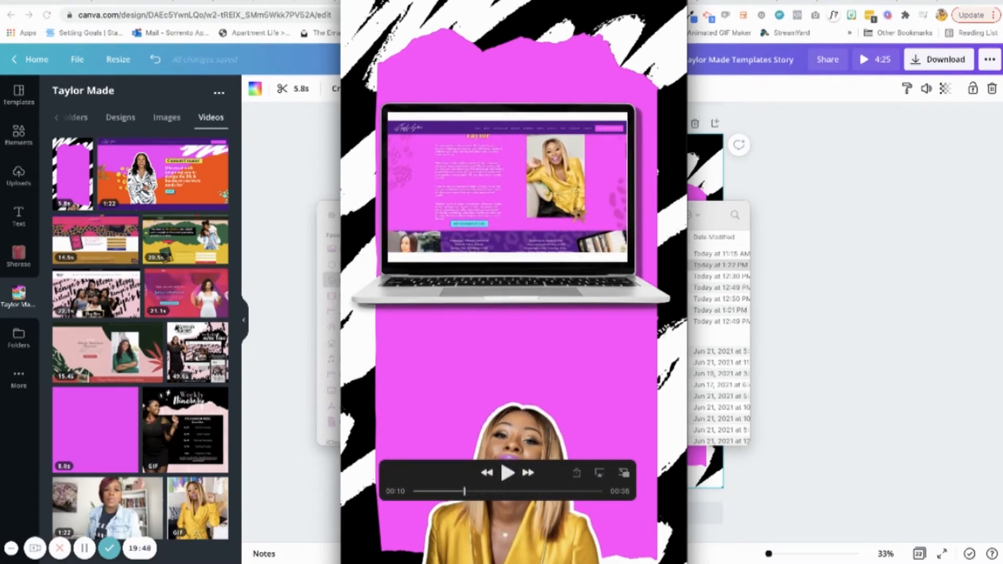
key("super+w")
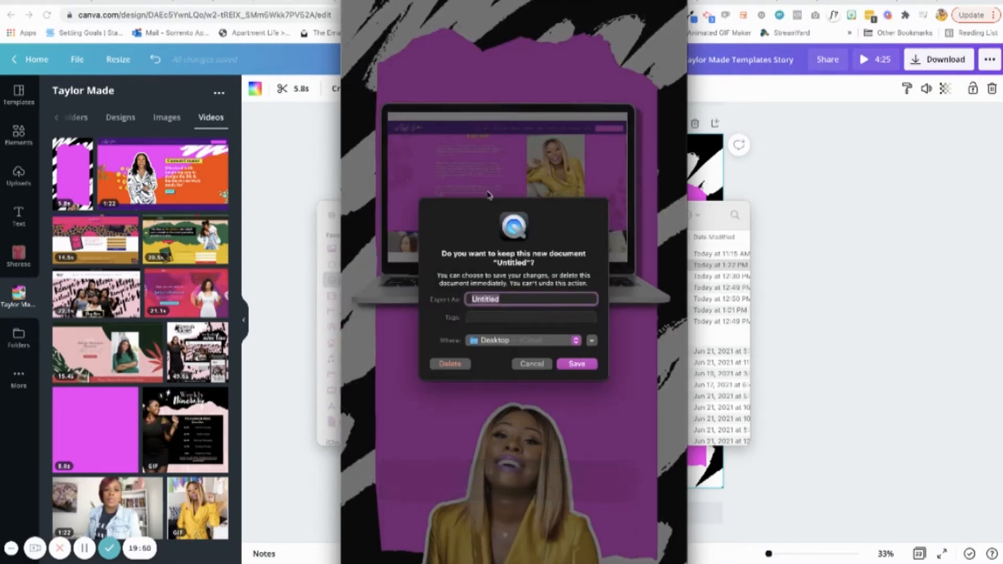
left_click(543, 364)
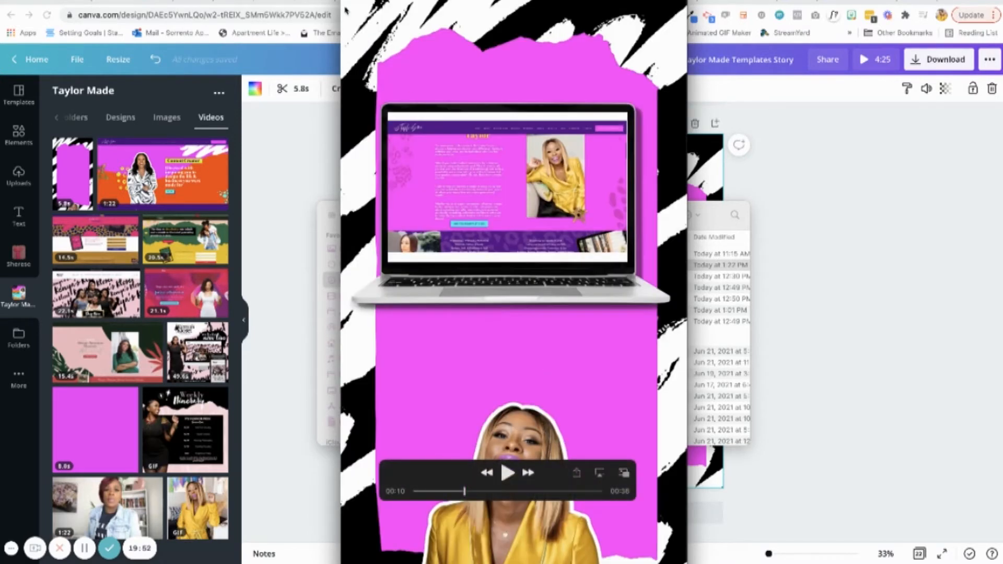
Save the trimmed video to the Desktop as WebsiteUpgradeReel and close it
left_click(110, 1)
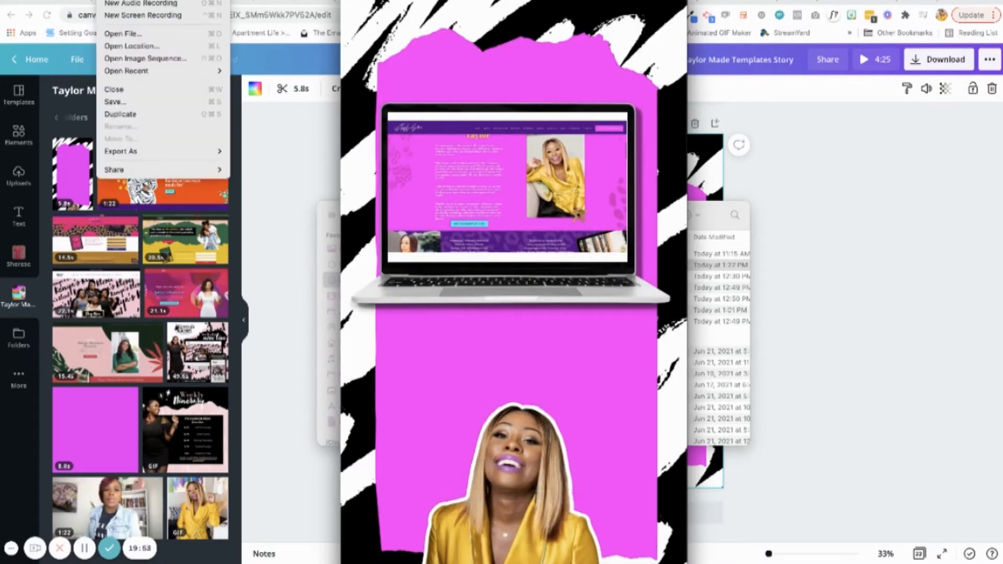
left_click(144, 104)
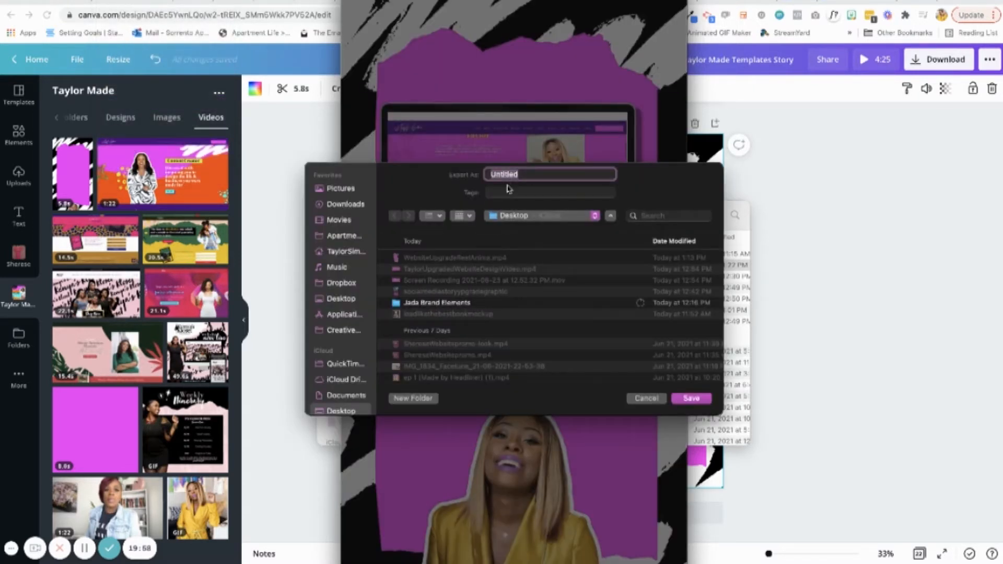
type("Webs")
key("BackSpace")
key("BackSpace")
key("BackSpace")
key("BackSpace")
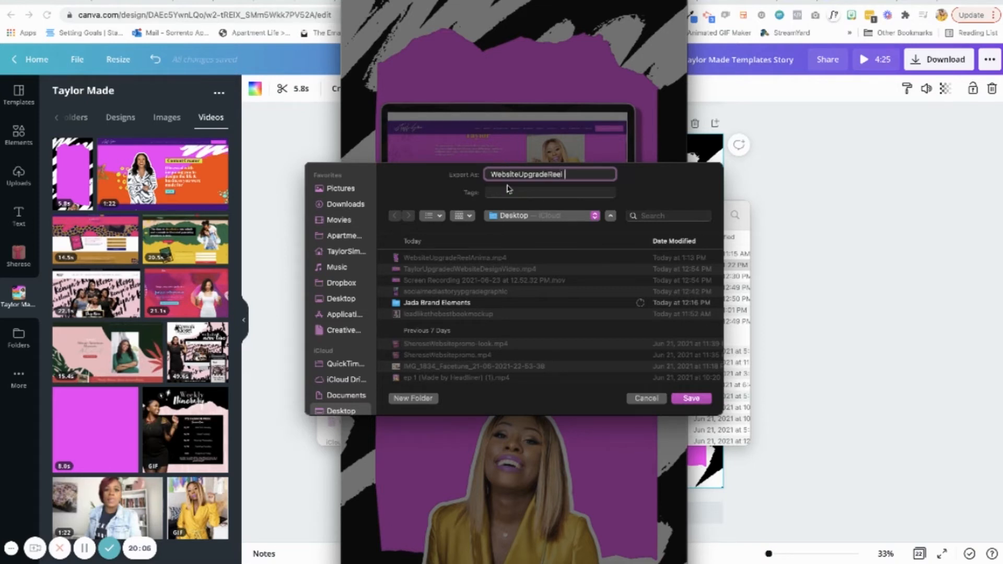
key("BackSpace")
left_click(691, 399)
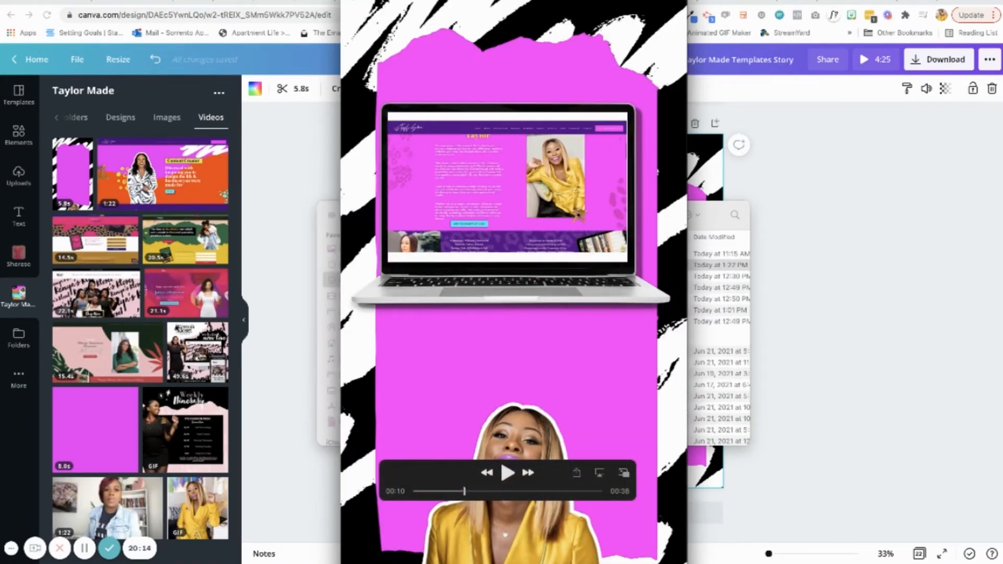
key("super+w")
Open the sharing options for Taylor Made Templates Story.mp4 in the Downloads folder and move the Finder window beside the phone view
right_click(476, 269)
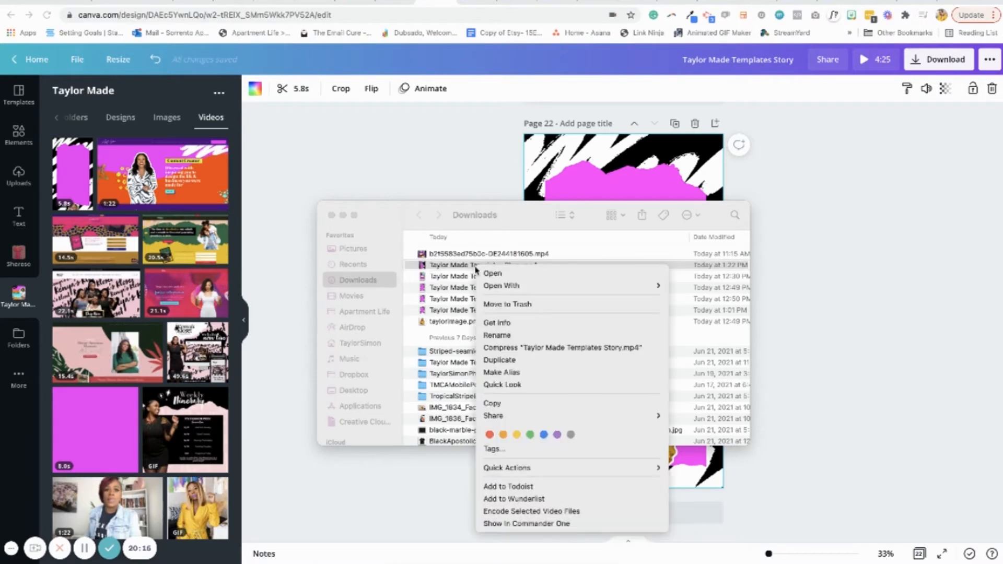
mouse_move(498, 416)
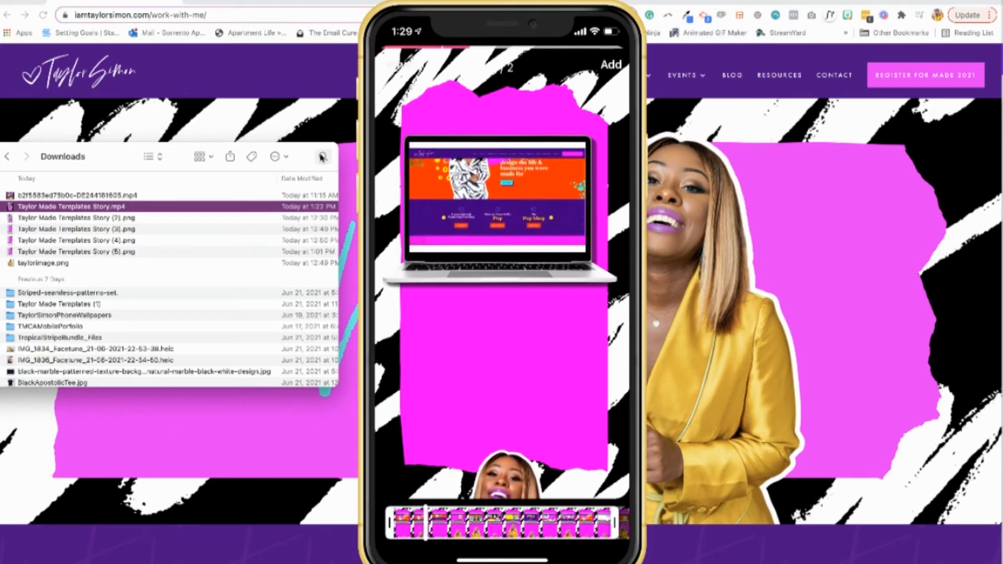
left_click_drag(201, 151, 297, 144)
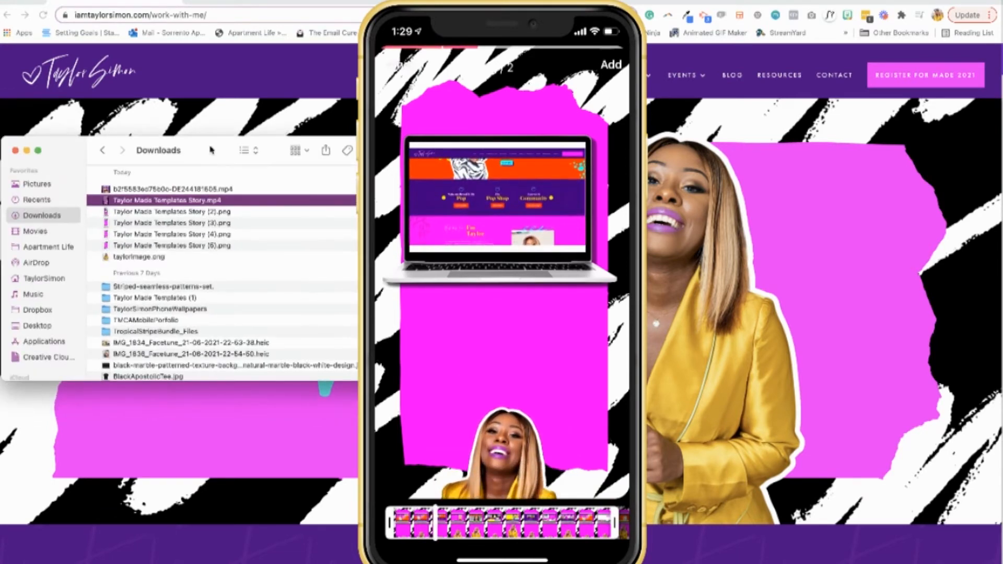
Close the Downloads window, switch to the Taylor Made Templates Story design and add a blank page after page 22
left_click(15, 151)
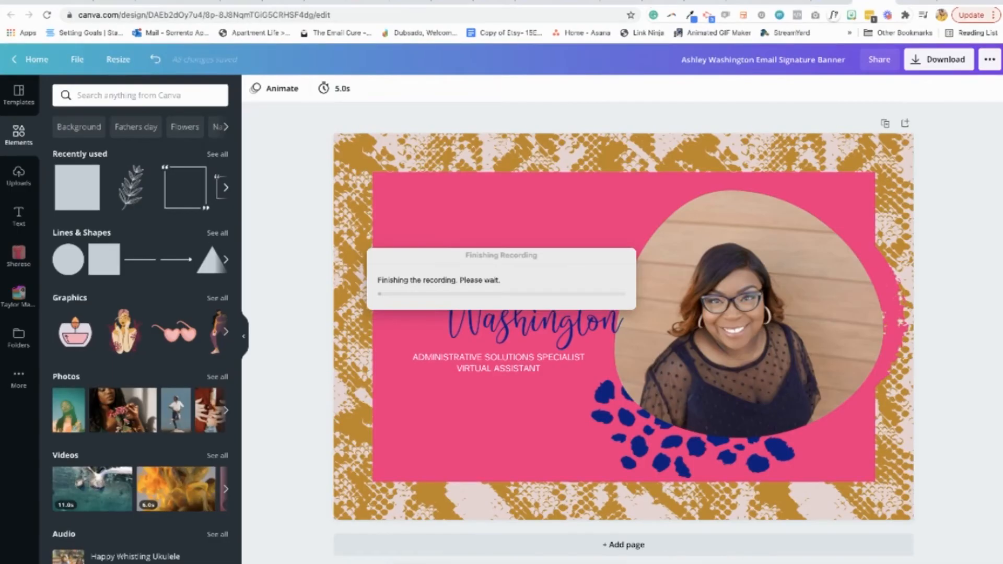
left_click(449, 1)
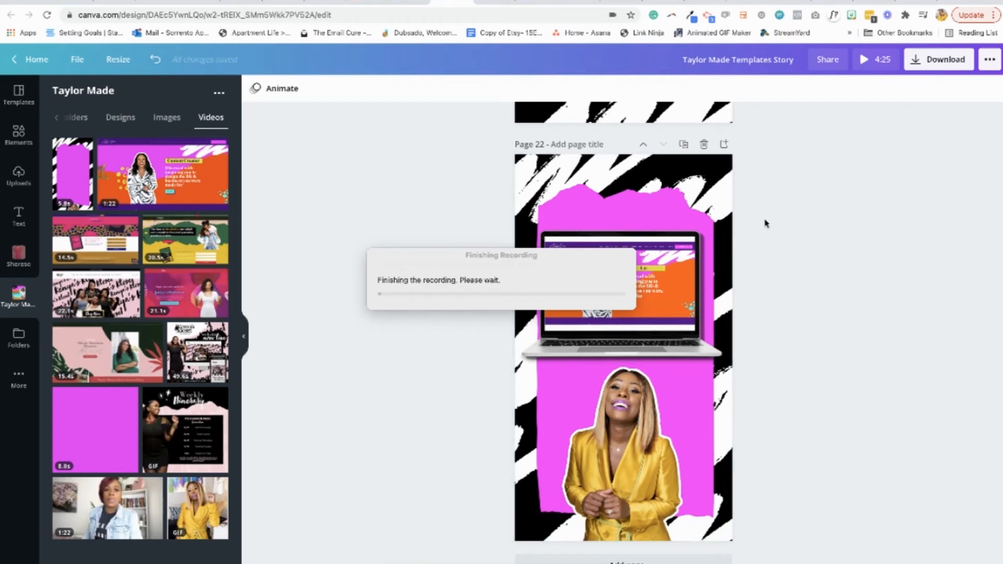
scroll(765, 223, "down", 1)
left_click(657, 549)
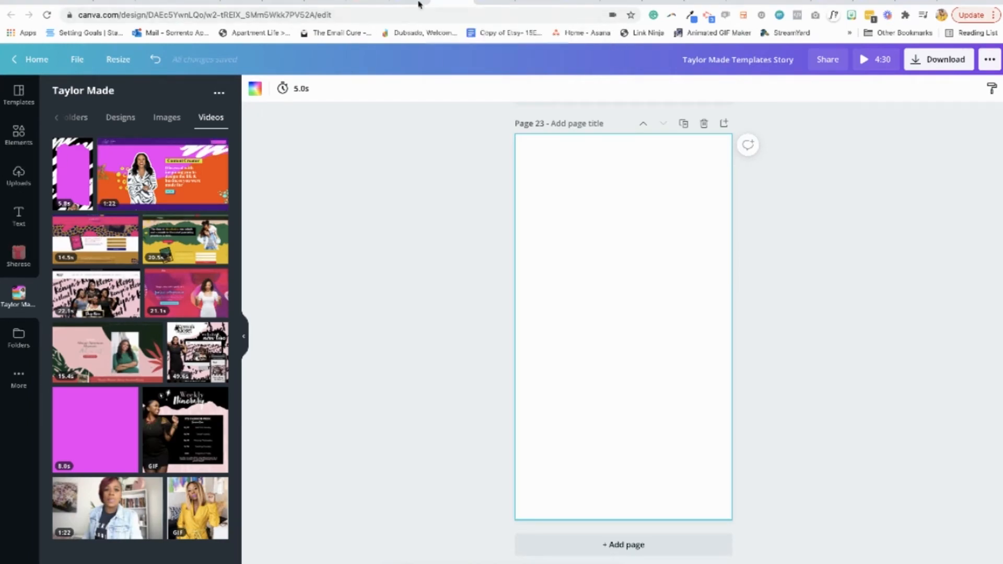
Copy all elements from page 5 of the phone wallpapers design and paste them onto the new page 23 of Taylor Made Templates Story
left_click(491, 4)
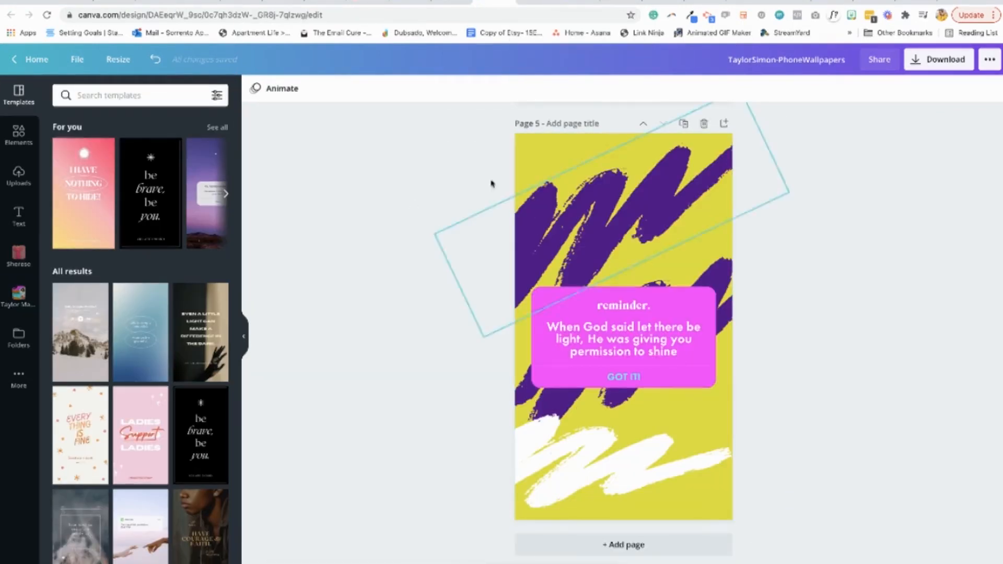
left_click_drag(495, 165, 744, 533)
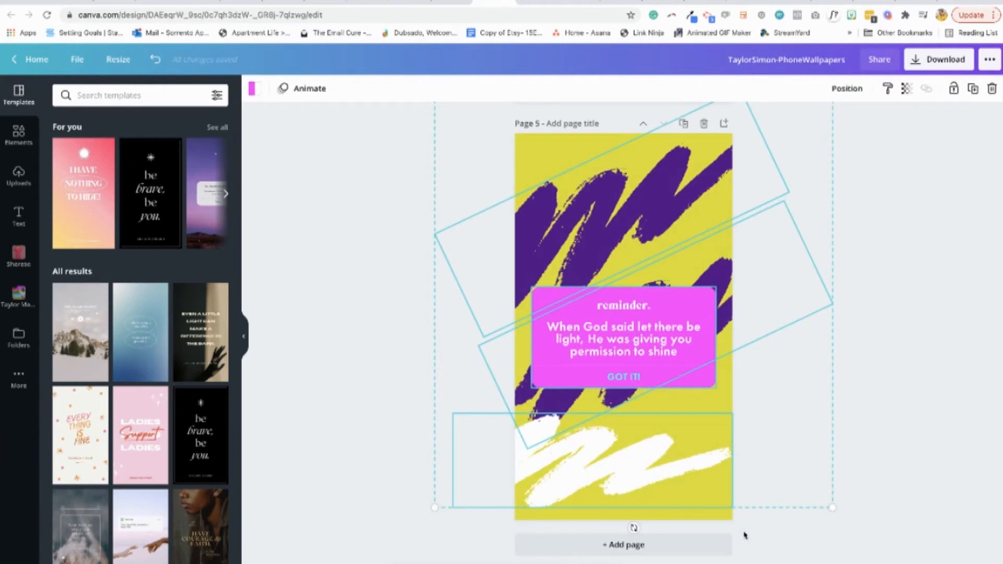
left_click(454, 5)
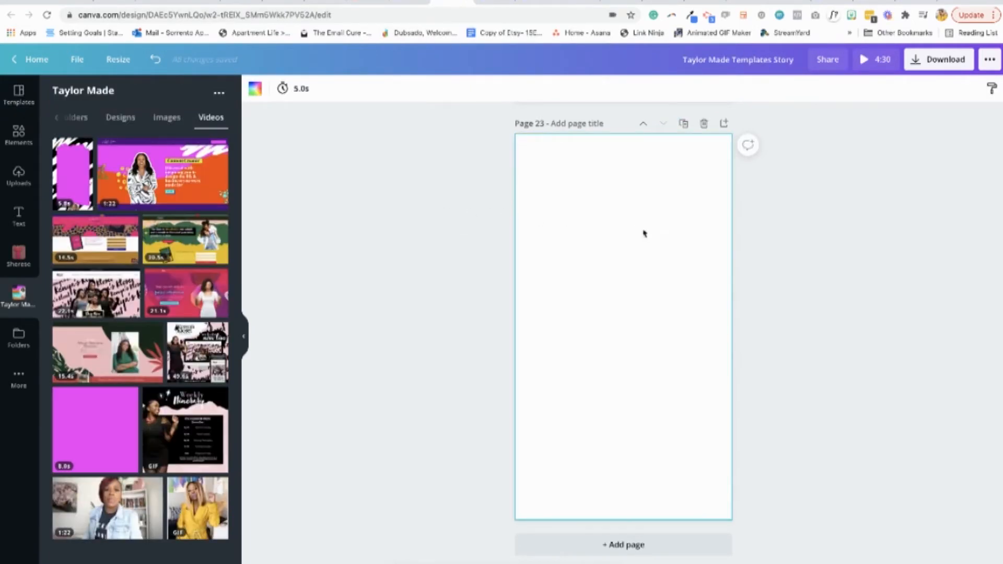
key("ctrl+v")
left_click(401, 281)
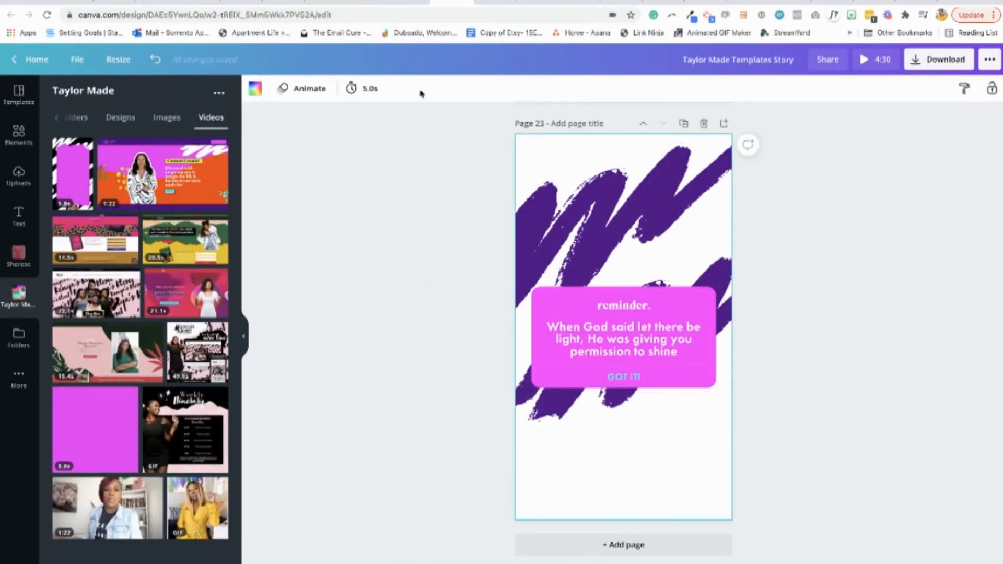
Set the background of page 23 to the yellow-green color from the Taylor Made brand palette
left_click(250, 93)
left_click(125, 334)
left_click(374, 331)
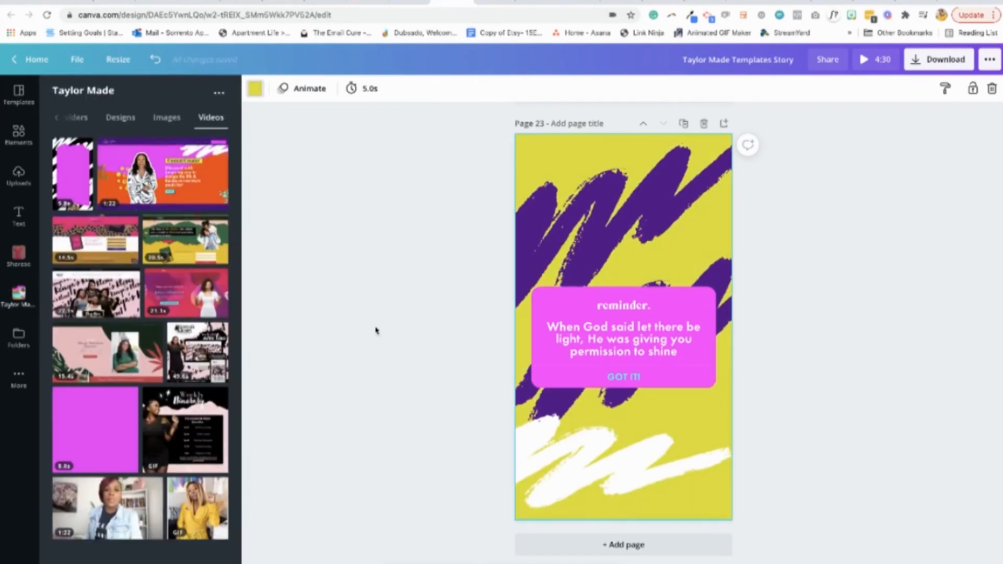
left_click(674, 308)
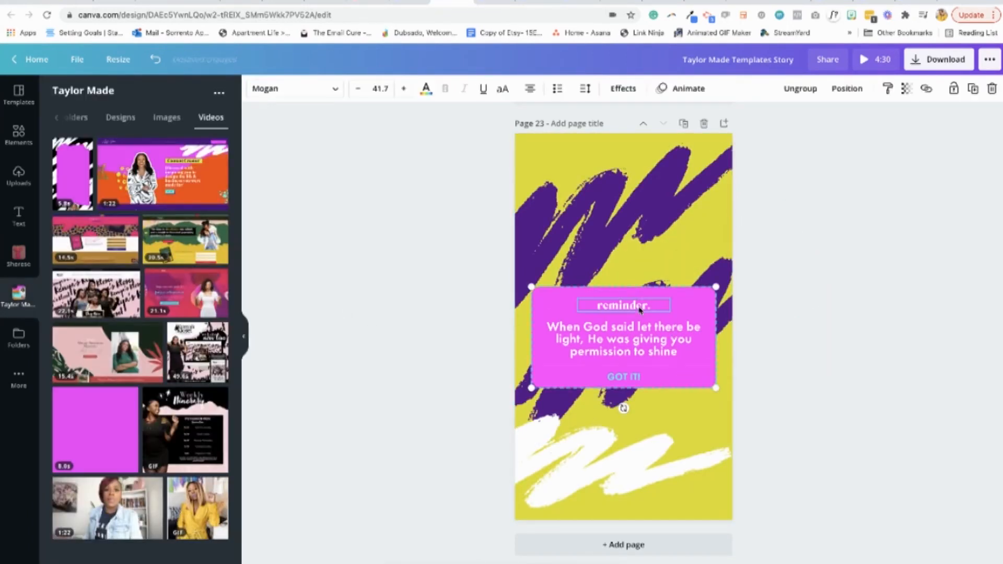
left_click(347, 204)
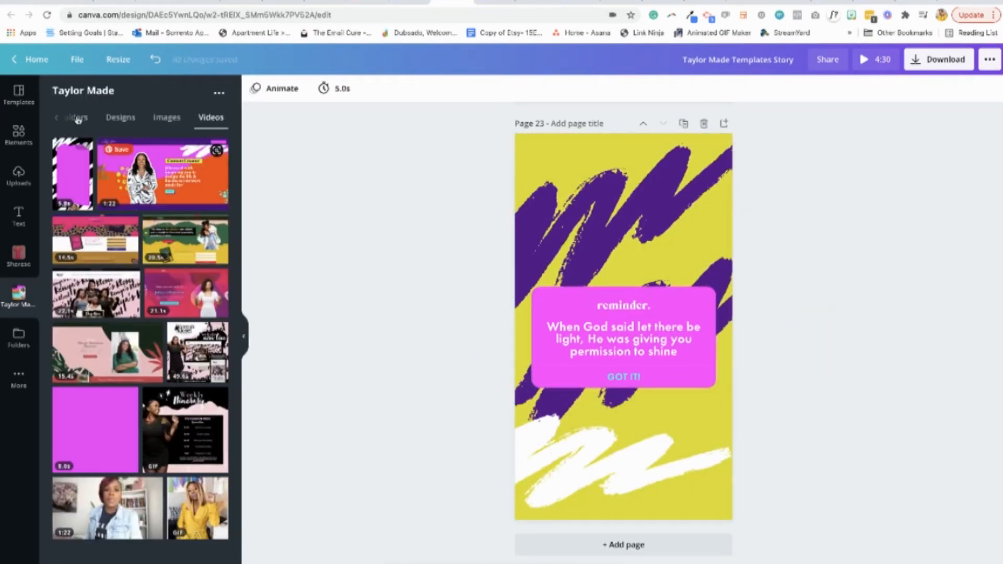
Look through the Taylor Made folder's images, then show the full Frames collection among the design elements
left_click(167, 117)
scroll(202, 358, "down", 5)
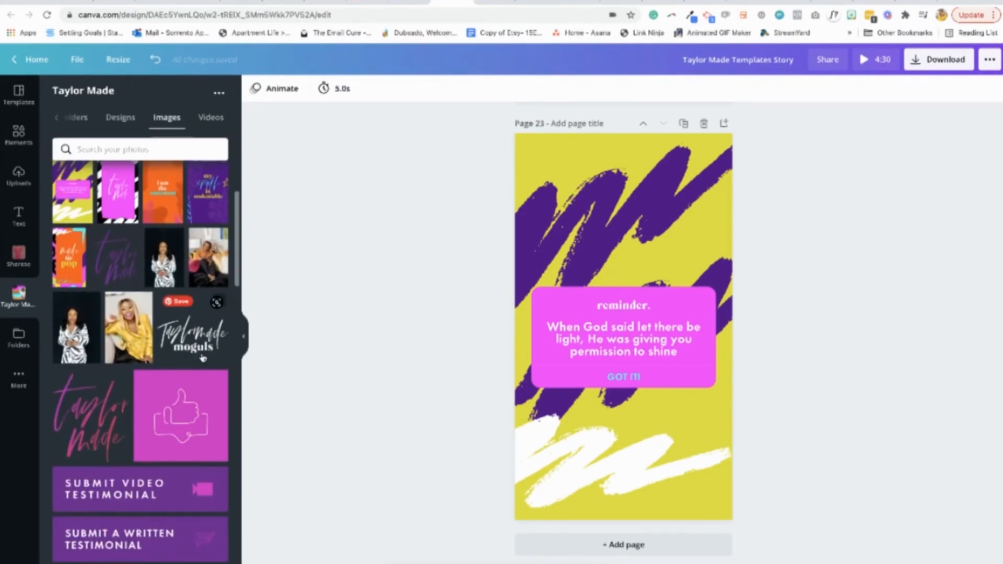
scroll(203, 358, "down", 6)
scroll(203, 358, "up", 10)
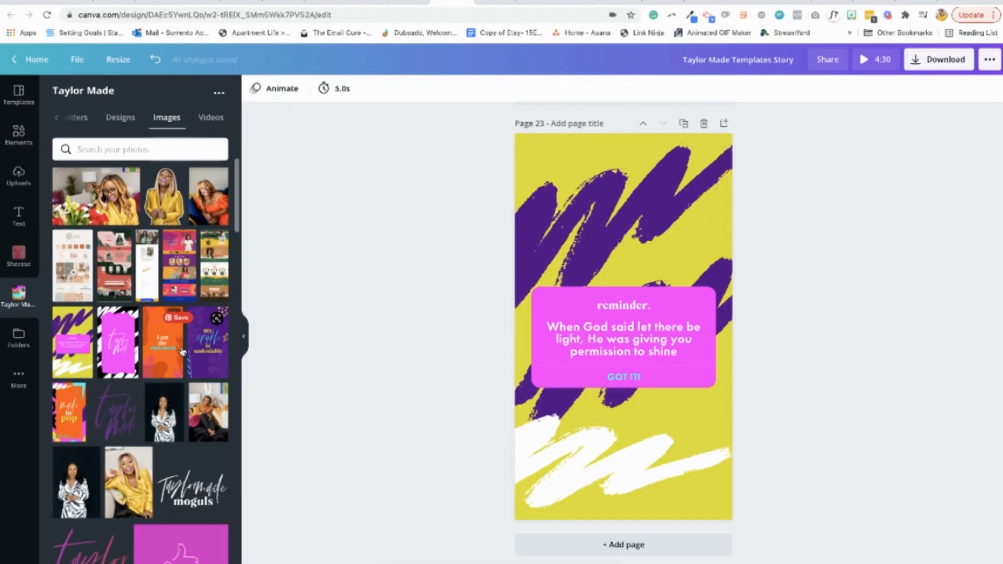
scroll(204, 329, "down", 8)
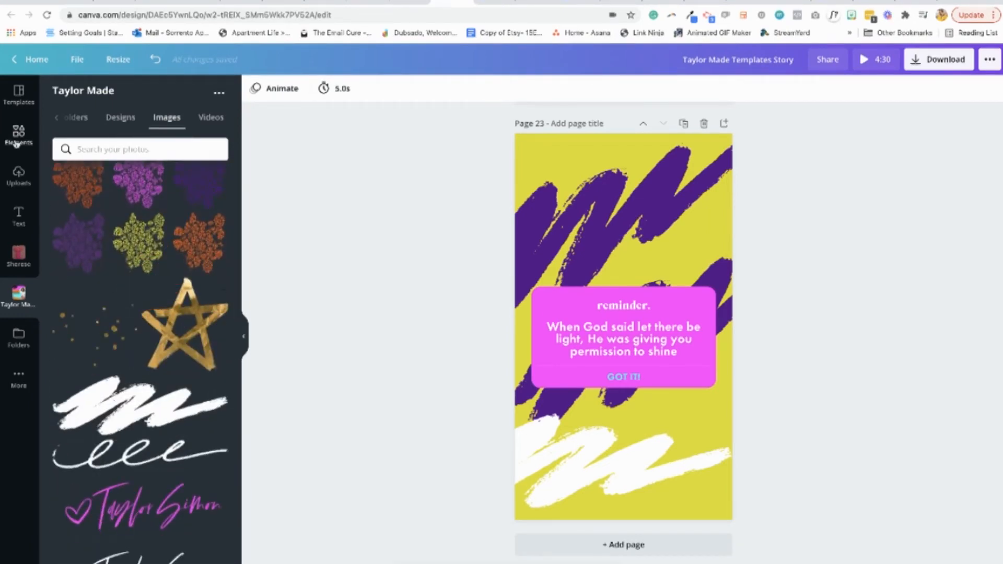
left_click(19, 135)
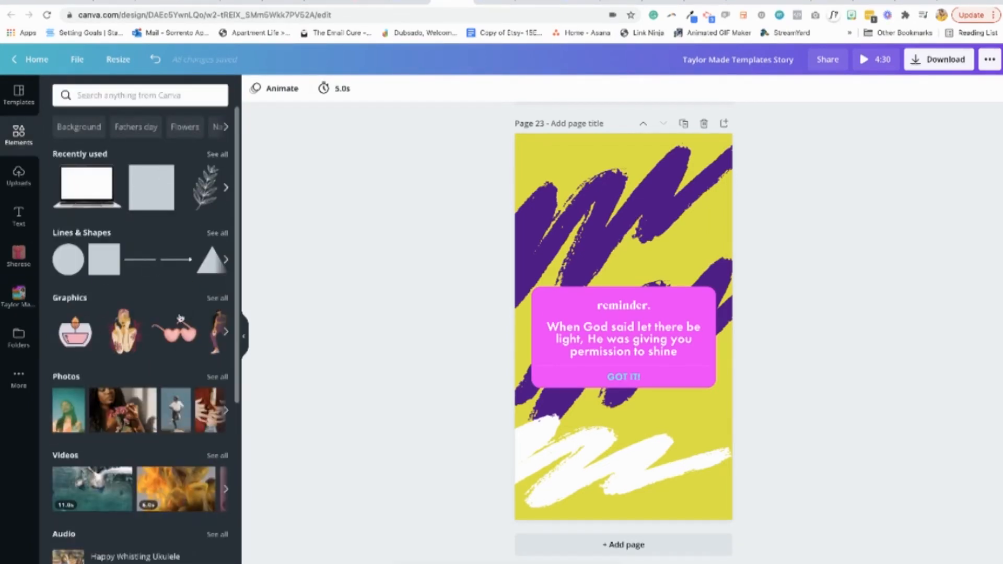
left_click(216, 234)
left_click(197, 103)
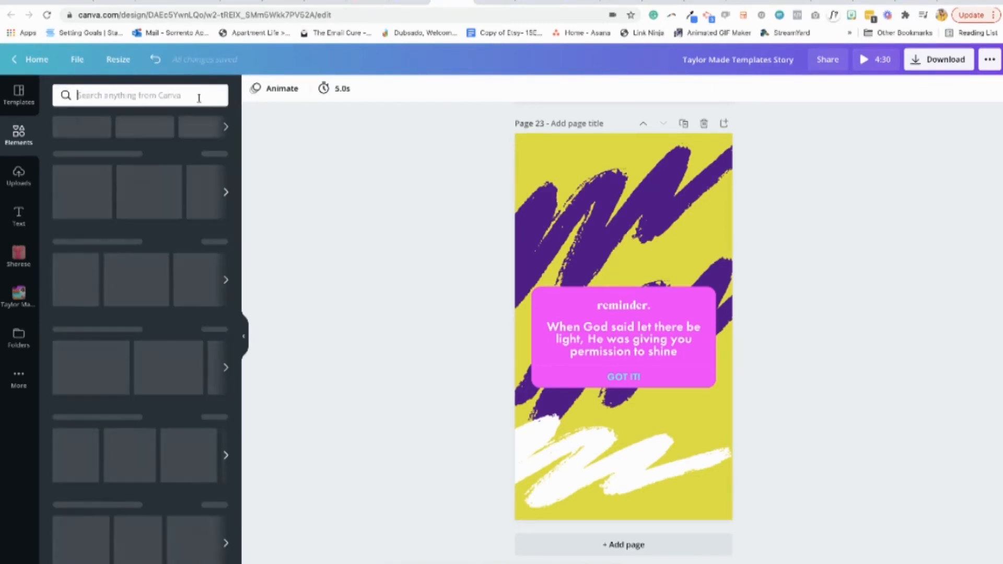
scroll(205, 448, "down", 6)
left_click(205, 449)
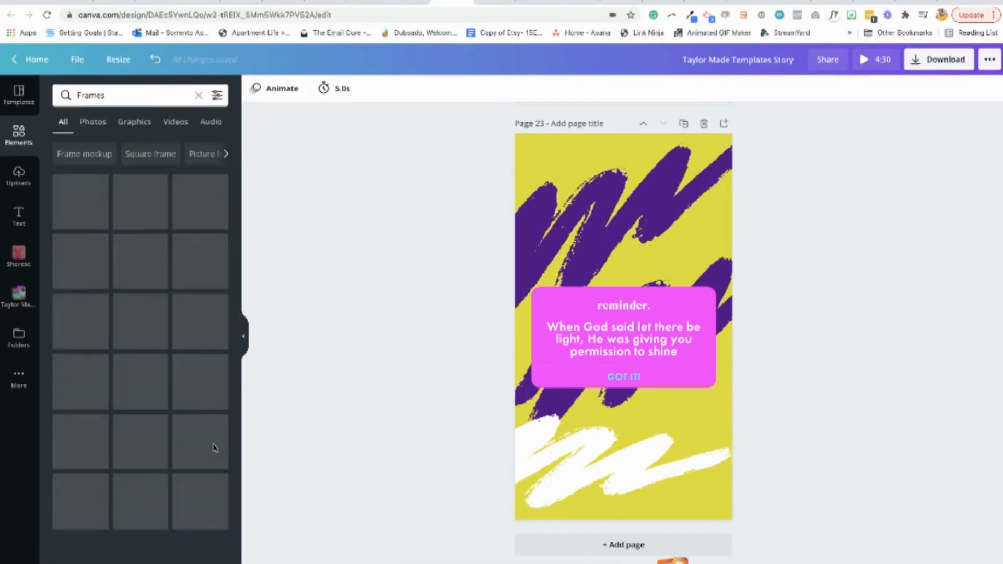
Delete the pink reminder card together with its text from page 23
left_click(657, 316)
key("Delete")
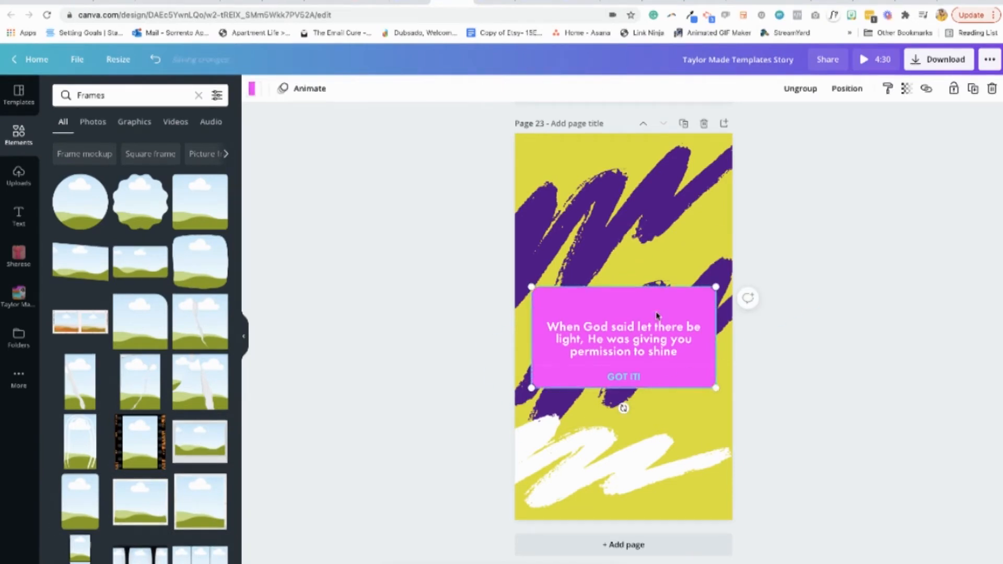
key("Delete")
Add the free rounded blob-shaped frame to page 23, enlarge it and place it over the lower half of the page
scroll(191, 407, "down", 6)
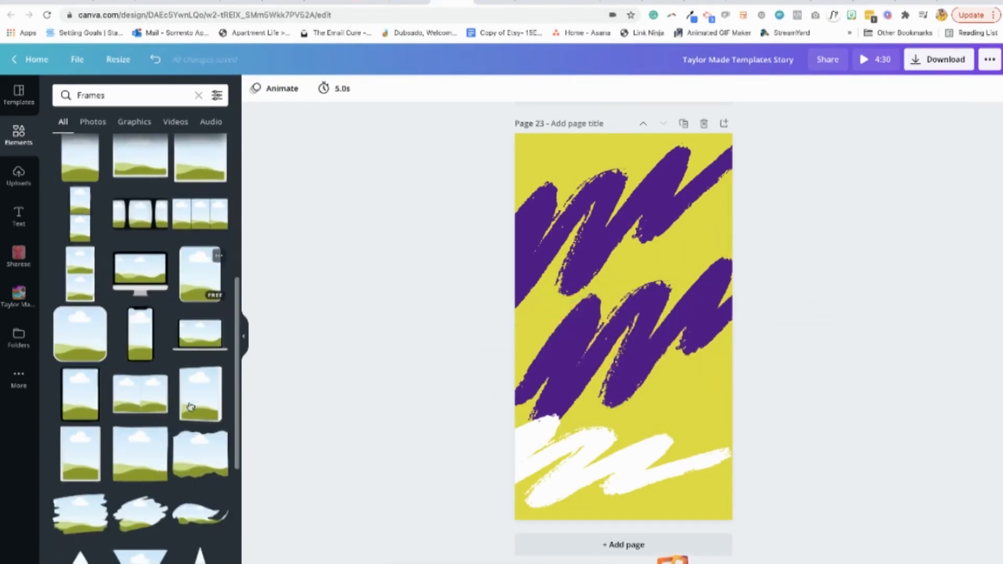
scroll(141, 365, "down", 3)
scroll(141, 364, "down", 1)
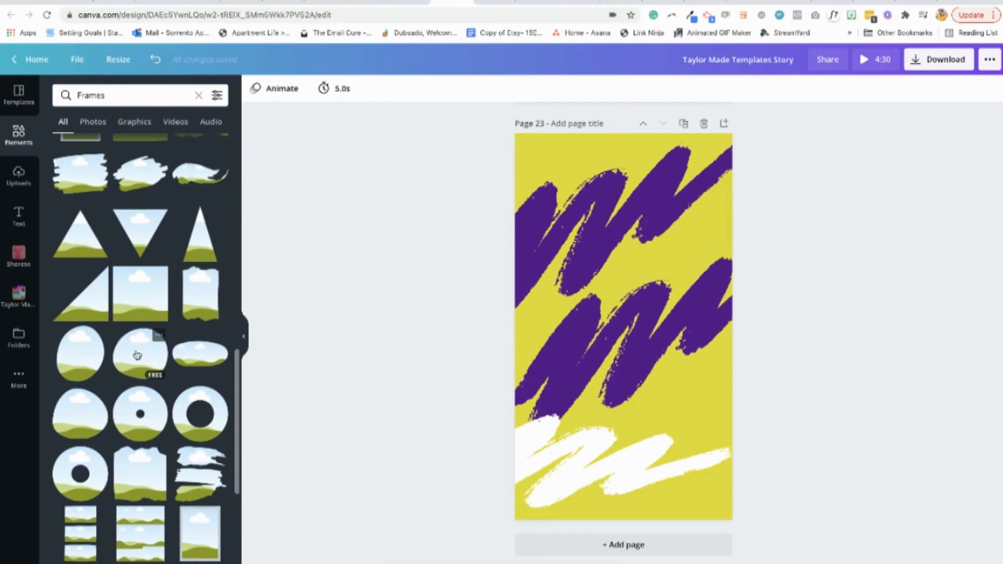
left_click(137, 354)
left_click_drag(683, 387, 750, 441)
left_click_drag(664, 383, 635, 430)
Switch to Reflector 3 and save the phone recording to the Desktop as Phone Screen for Website Reel Promo
left_click(674, 555)
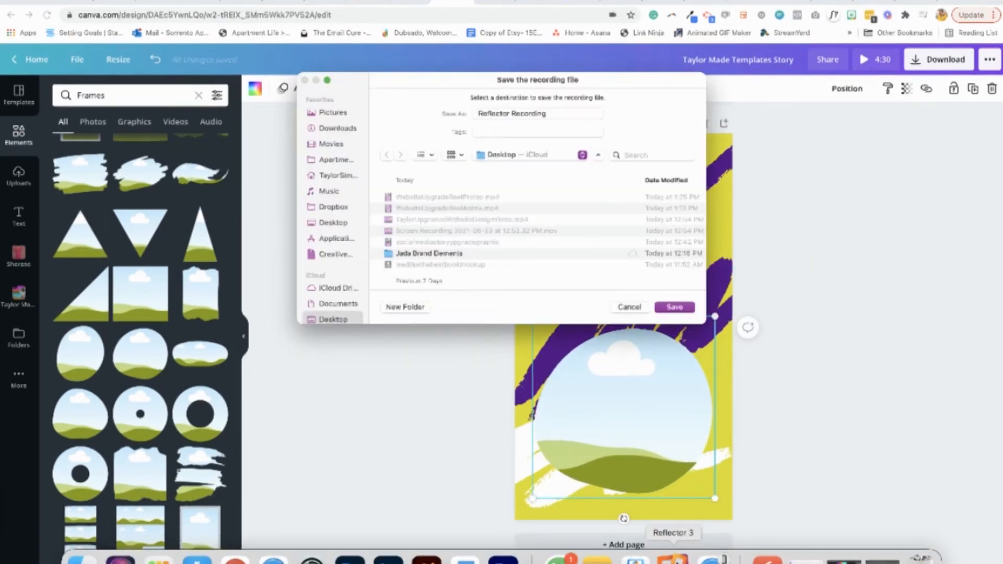
left_click(449, 107)
type("Phone Screen for")
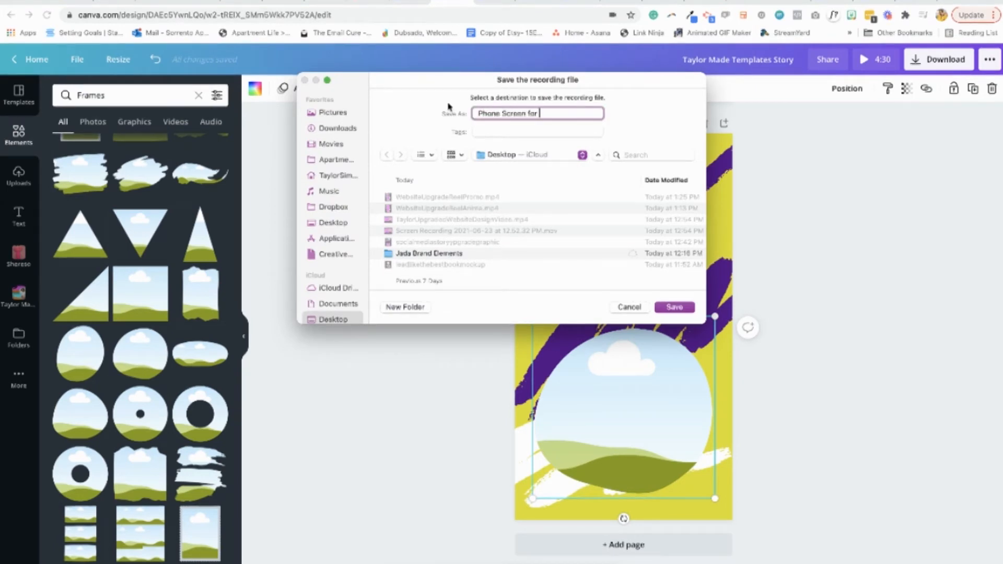
type(" Website Reel RP")
type("omo")
left_click(671, 305)
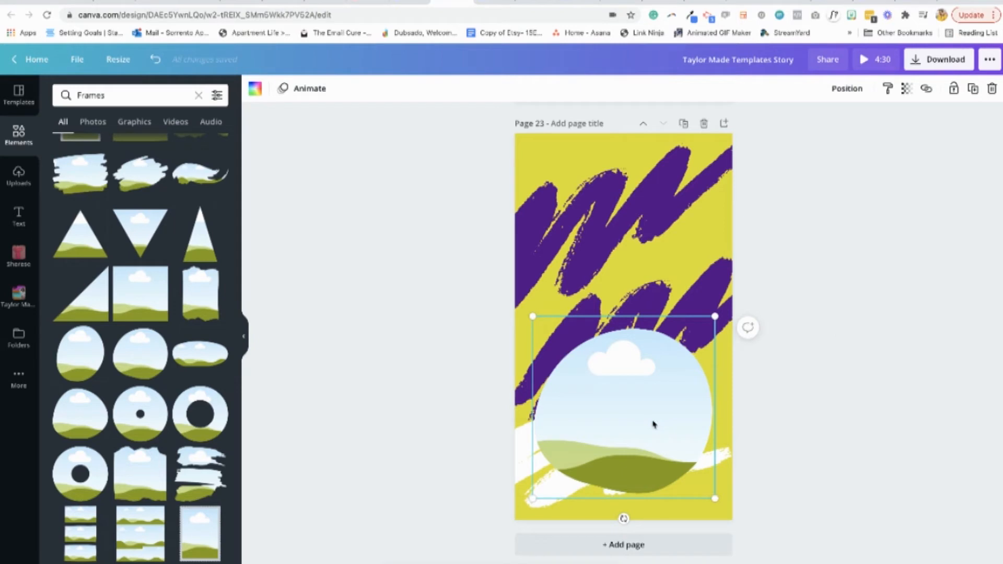
Move the blob frame to the upper part of page 23, shrink it slightly and center it horizontally
left_click_drag(653, 424, 653, 253)
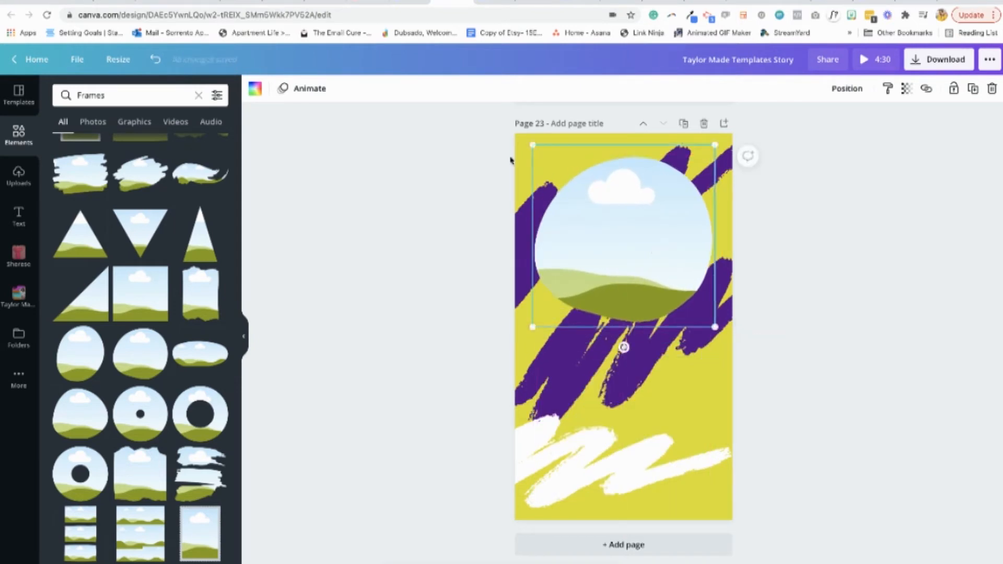
left_click_drag(534, 143, 560, 169)
left_click_drag(650, 280, 634, 254)
left_click(831, 248)
left_click(630, 271)
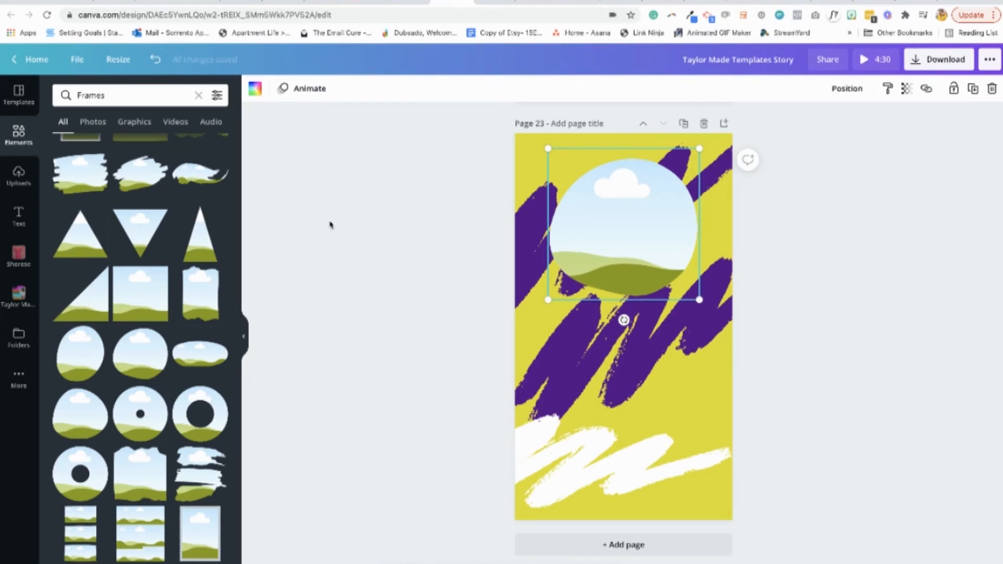
Fill the blob frame with the Taylor Made portrait of the seated woman in the yellow satin outfit and check its crop
left_click(18, 294)
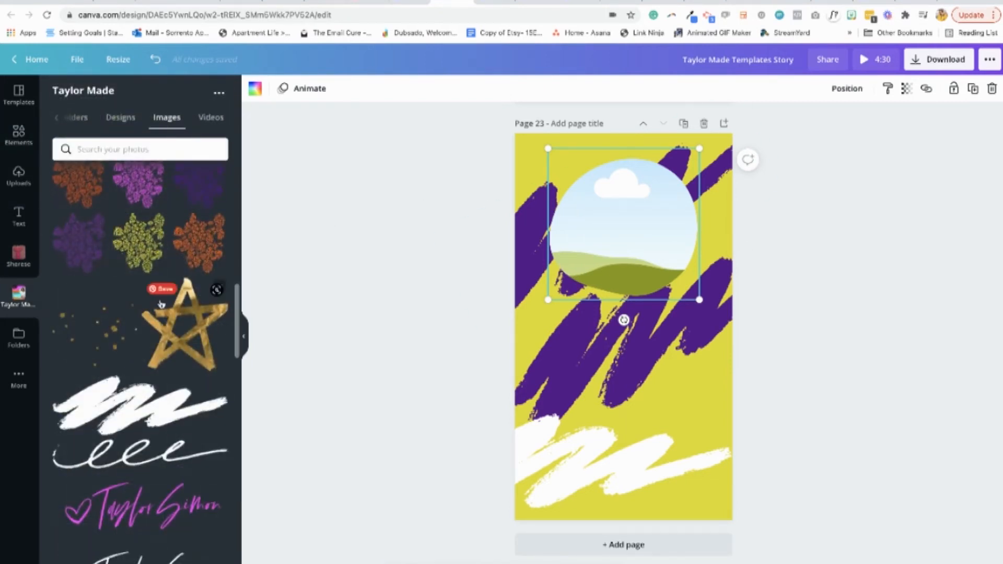
scroll(161, 304, "up", 10)
left_click_drag(96, 196, 624, 225)
left_click(809, 258)
scroll(182, 420, "down", 3)
left_click_drag(128, 359, 621, 251)
double_click(621, 250)
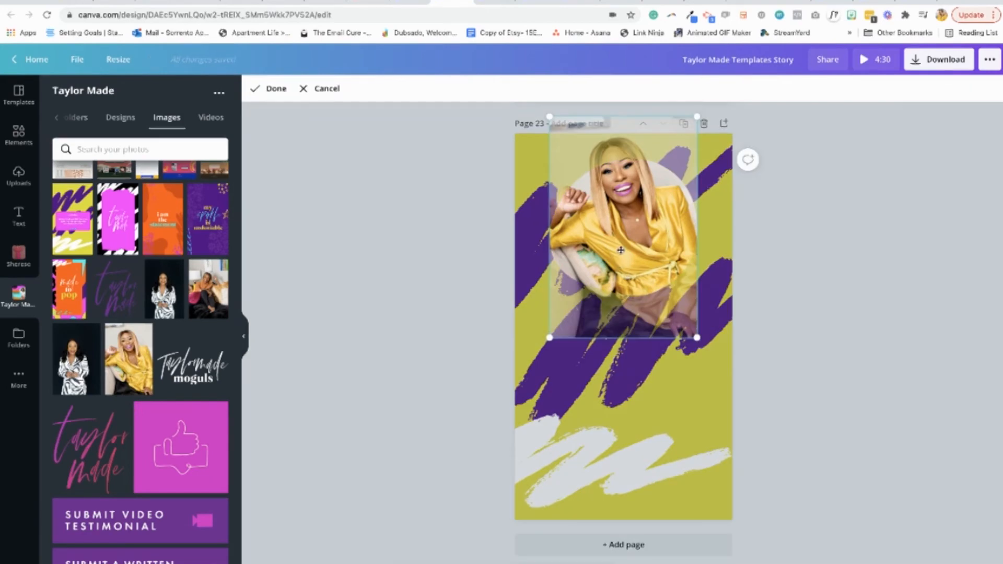
left_click(836, 276)
Look through the phone wallpapers design for another background style and return to Taylor Made Templates Story
left_click(494, 5)
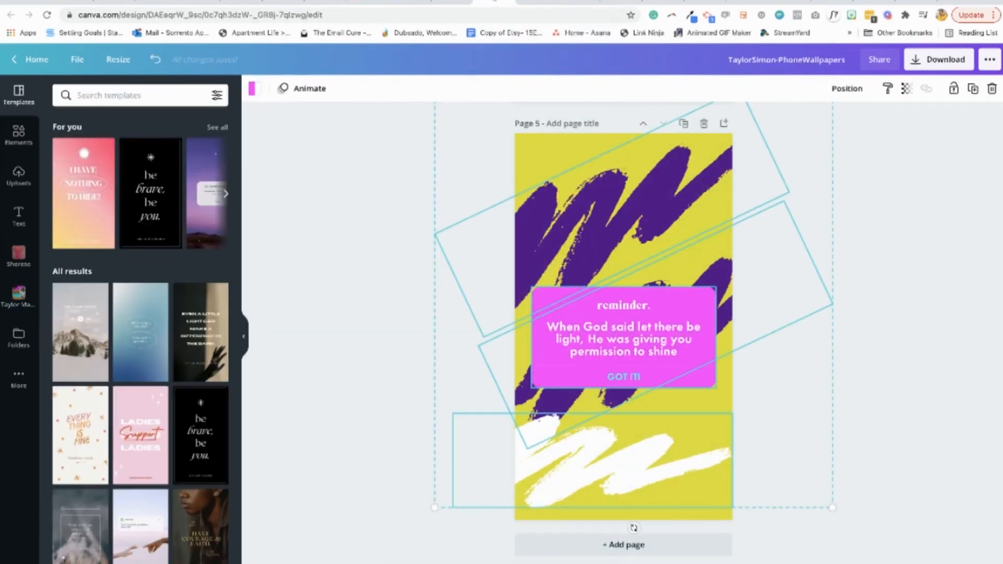
scroll(418, 221, "up", 20)
scroll(419, 224, "down", 10)
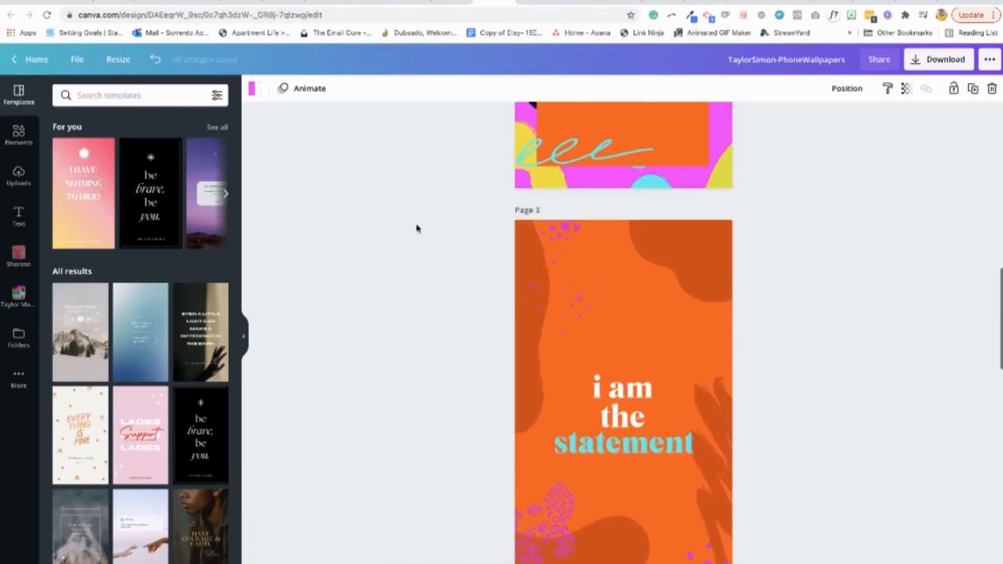
left_click(512, 6)
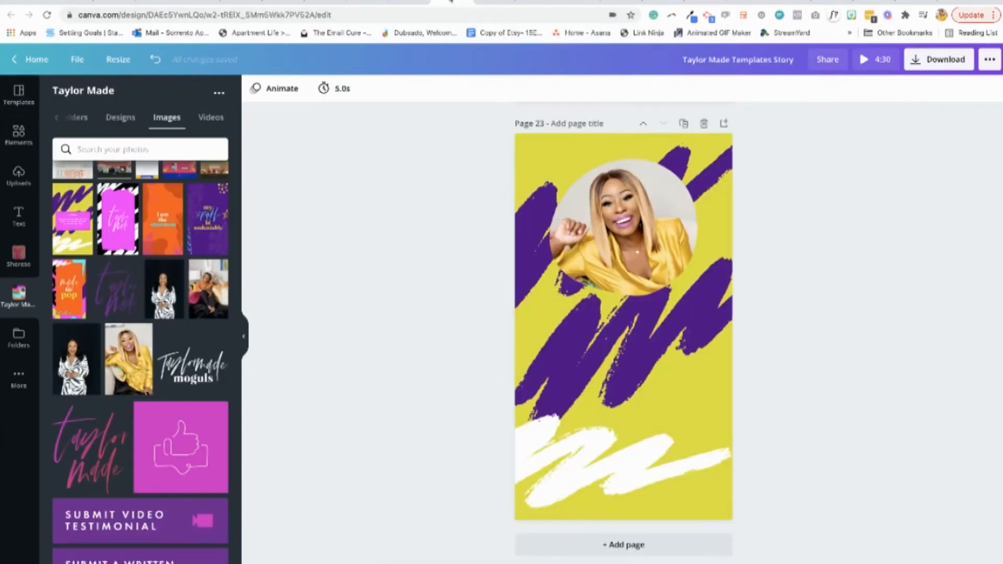
Delete the purple and white brush scribbles from page 23 and set its background to the bright orange Taylor Made brand color
left_click_drag(486, 147, 533, 478)
key("Delete")
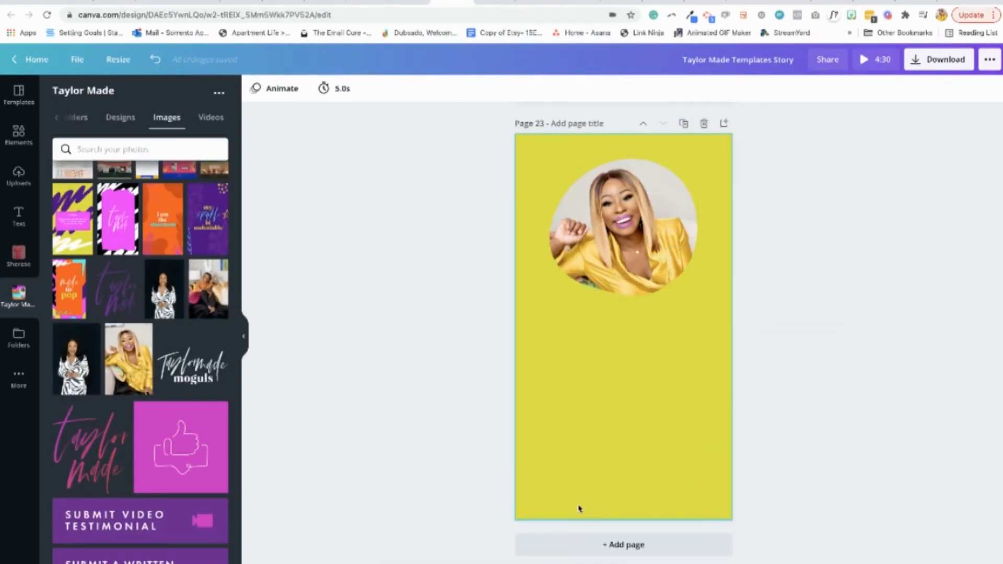
left_click(580, 510)
left_click(255, 89)
left_click(126, 365)
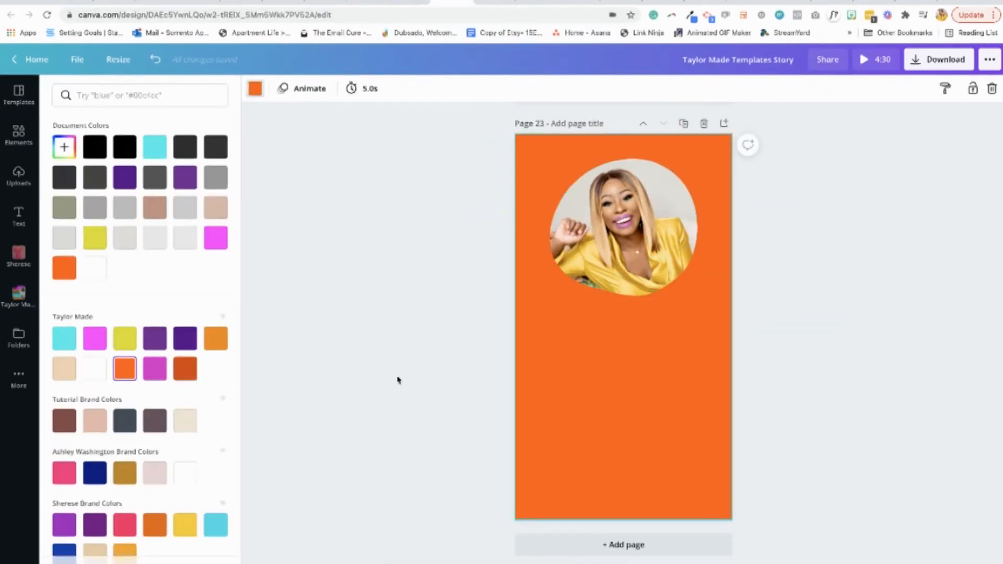
left_click(400, 381)
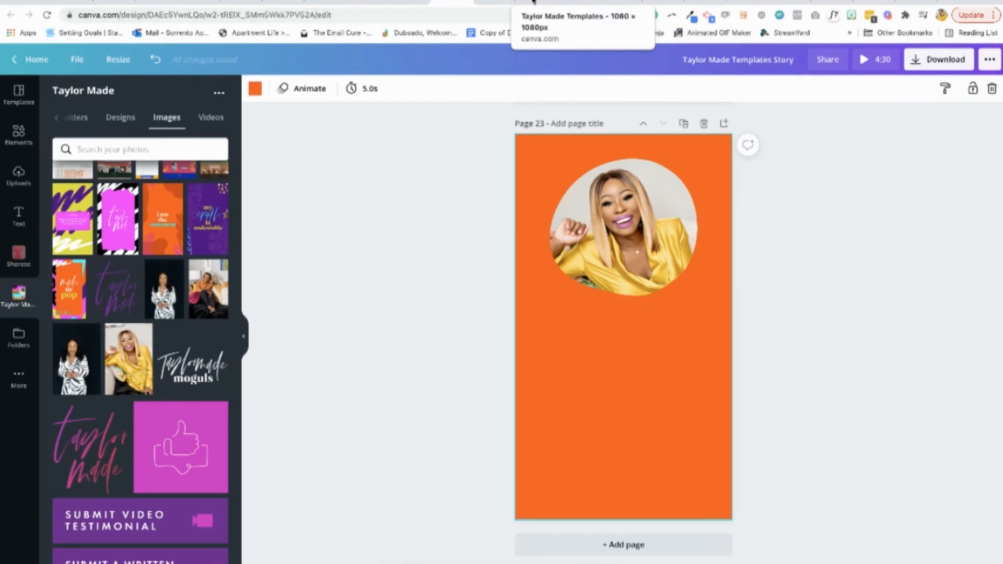
Copy the dark orange blobs and brush stroke from page 3 of the phone wallpapers design and paste them onto page 23
left_click(498, 2)
left_click(524, 213)
left_click(616, 439, "shift")
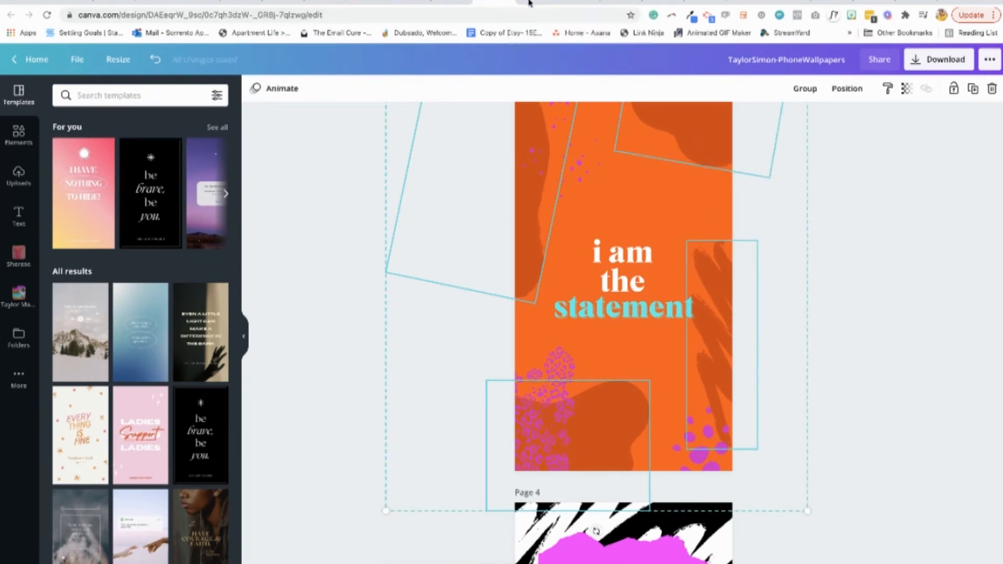
left_click(539, 3)
left_click(452, 3)
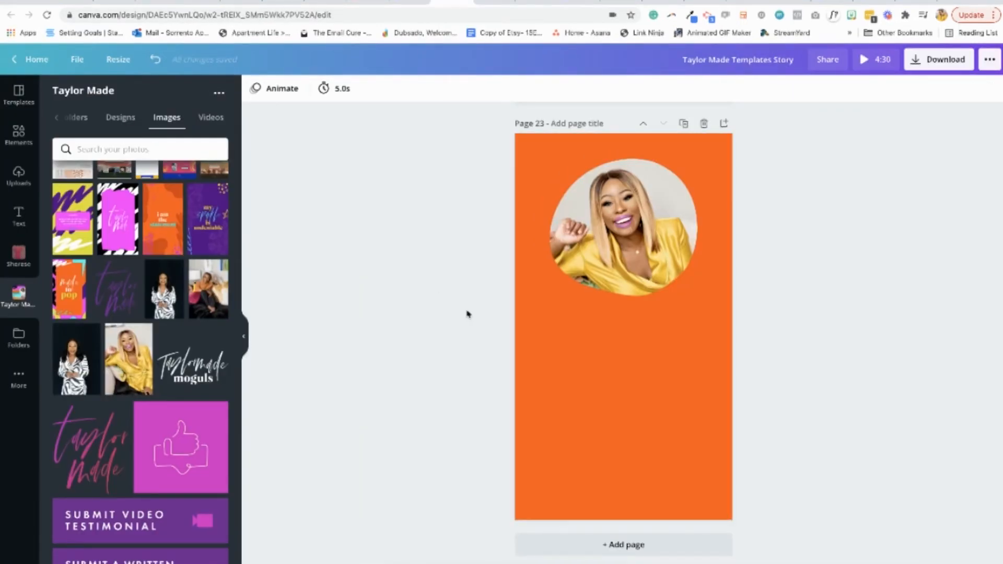
key("ctrl+v")
left_click(336, 386)
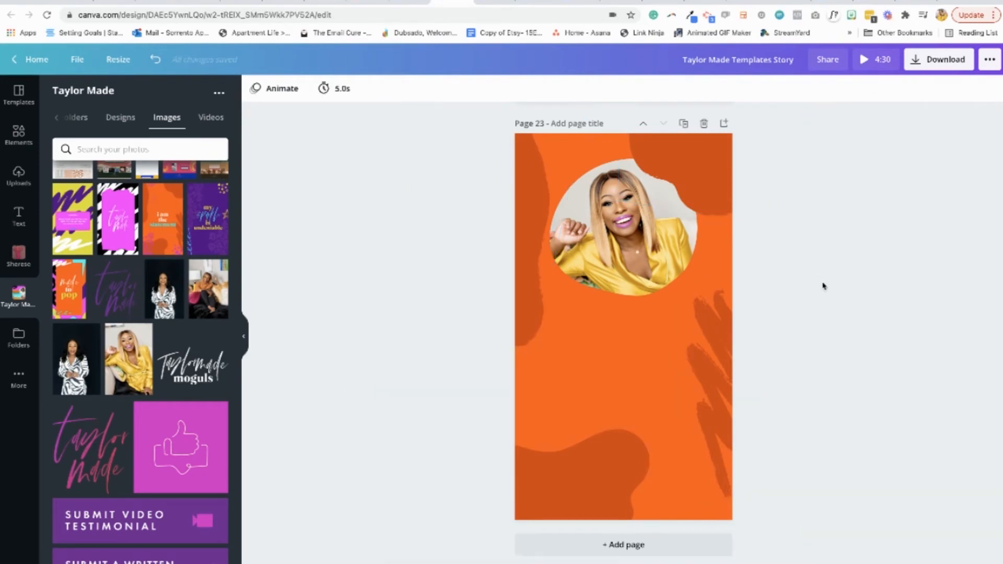
Send the dark orange blob in the page's upper-right corner behind the portrait frame
left_click(730, 172)
left_click(847, 89)
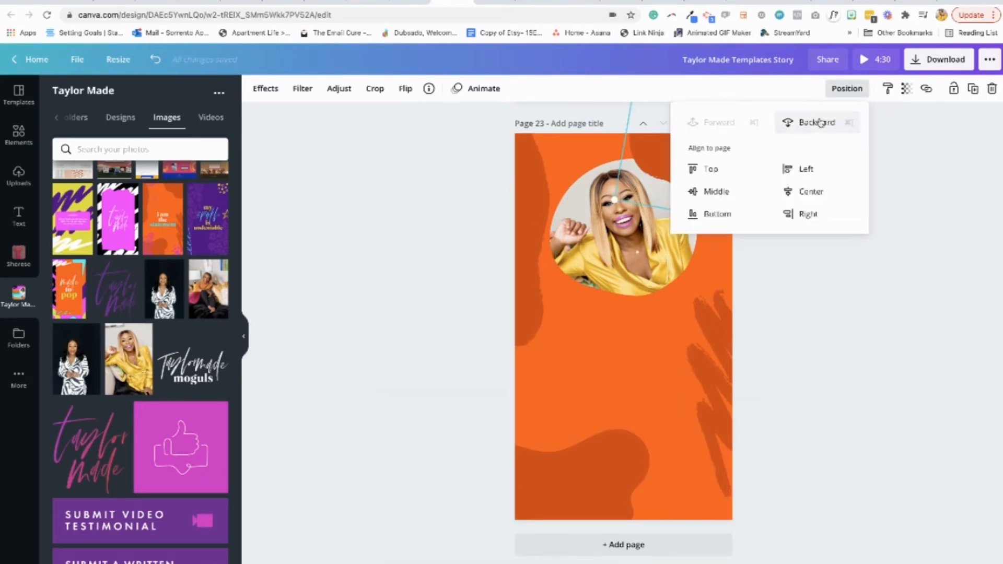
left_click(900, 309)
left_click(878, 363)
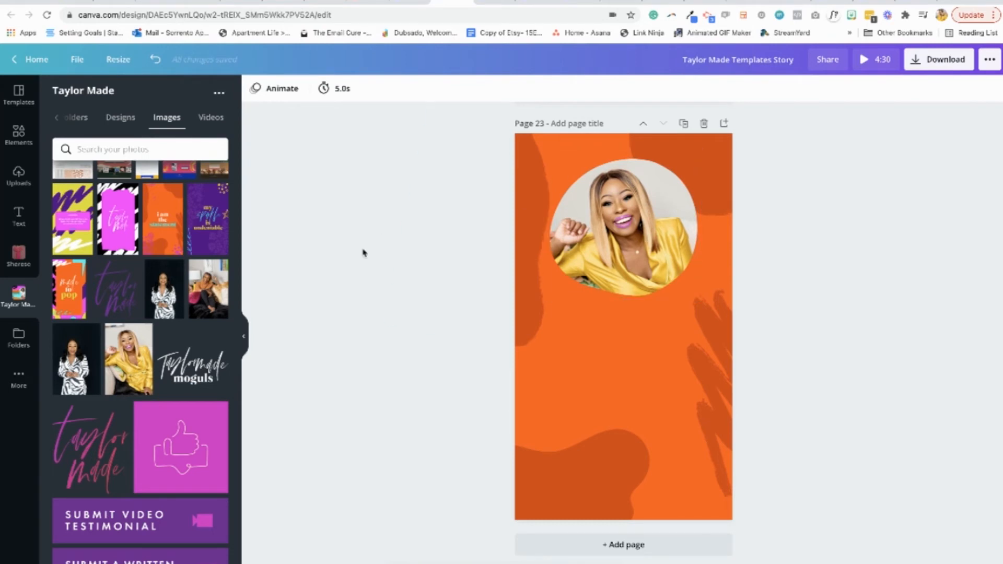
Add a heading text box centered below the portrait on page 23, ready for its wording
scroll(151, 302, "up", 2)
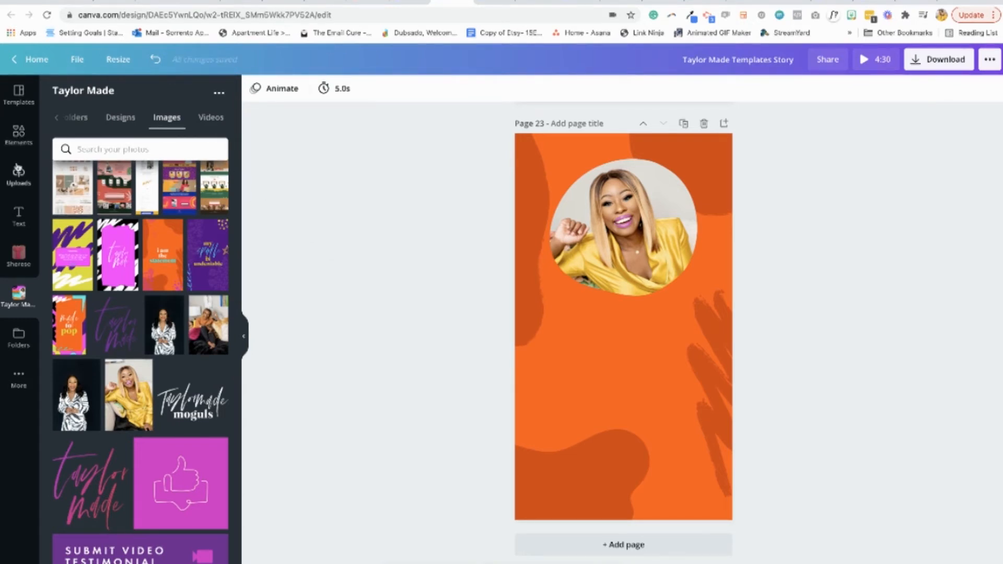
left_click(19, 215)
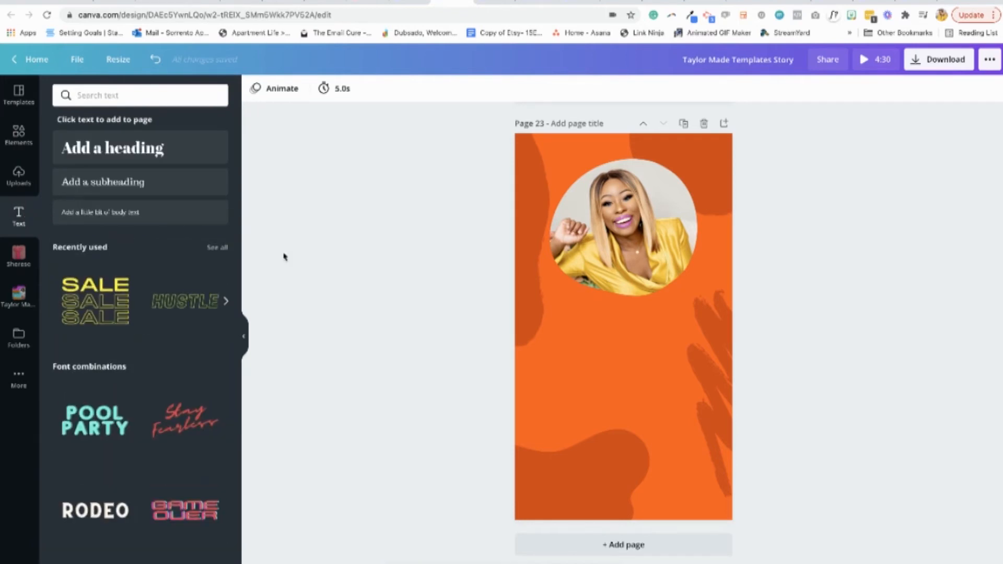
left_click(159, 157)
left_click_drag(682, 345, 704, 345)
left_click_drag(623, 335, 600, 331)
type("Check out my Website")
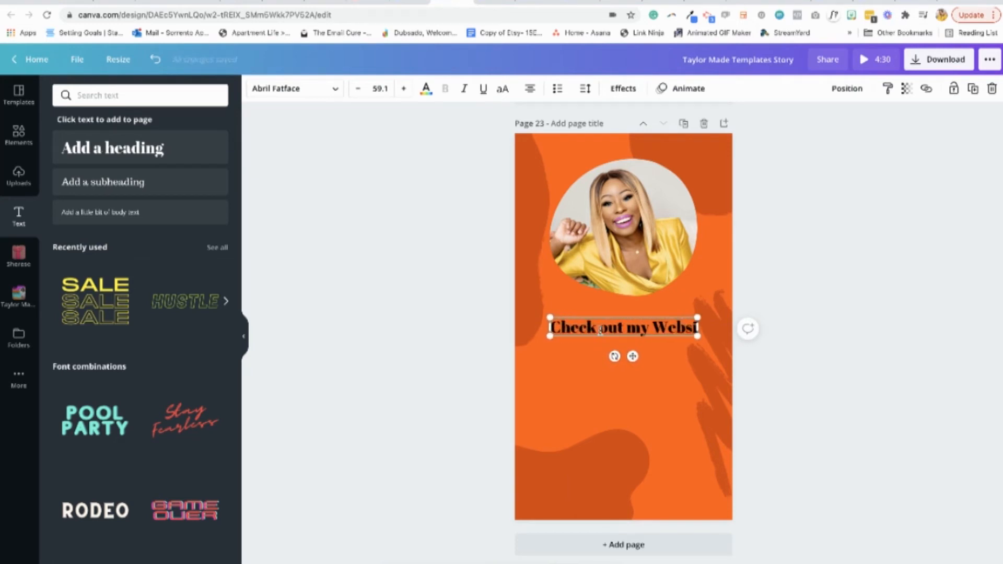
key("BackSpace")
key("BackSpace")
key("BackSpace")
key("BackSpace")
key("BackSpace")
key("BackSpace")
key("BackSpace")
key("BackSpace")
key("BackSpace")
key("BackSpace")
key("BackSpace")
key("BackSpace")
key("BackSpace")
key("BackSpace")
key("BackSpace")
key("BackSpace")
key("BackSpace")
key("BackSpace")
key("BackSpace")
key("BackSpace")
Enter the heading "Want a Website and Brand Like this?" and narrow its box so it wraps onto two lines at size 54.2
type("Want a")
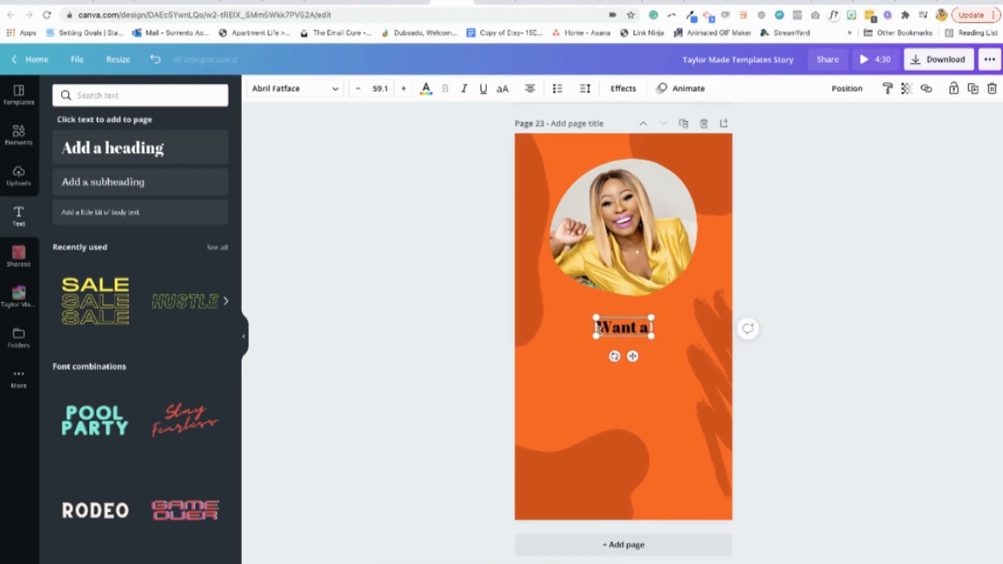
type(" Website and Brand Like this?")
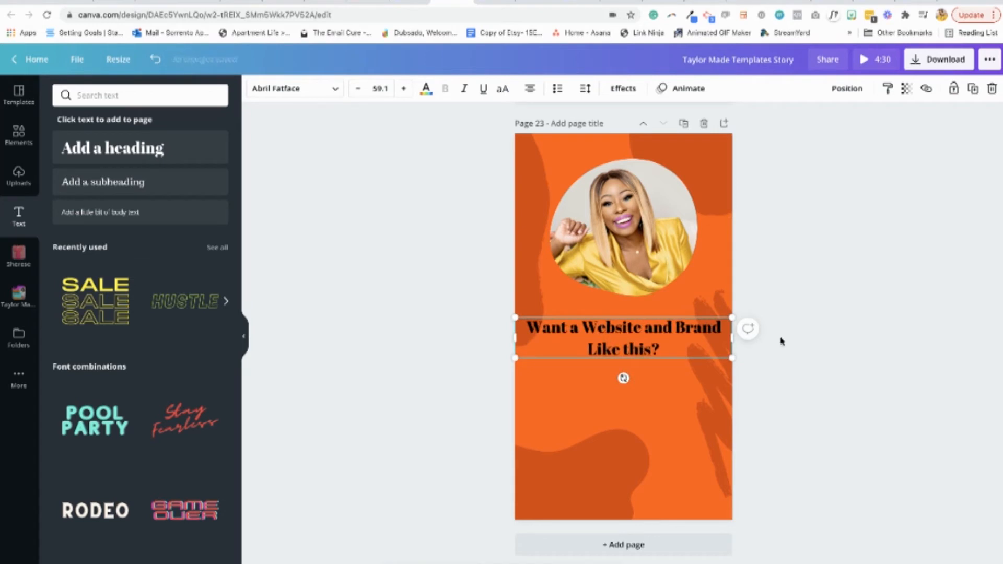
left_click_drag(732, 338, 635, 336)
left_click(842, 284)
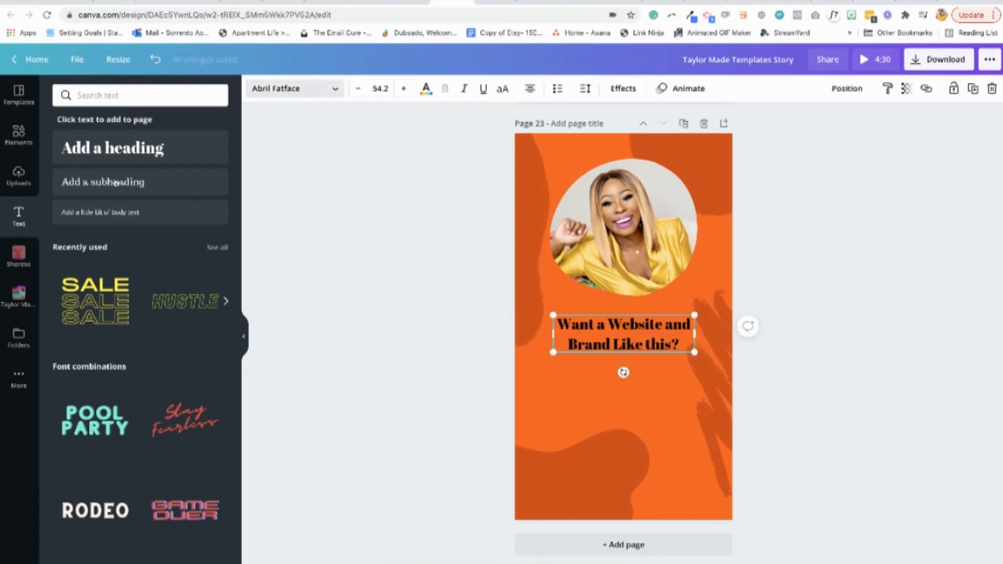
Set the heading font to Mogan and tighten its line spacing
left_click(314, 89)
left_click(140, 302)
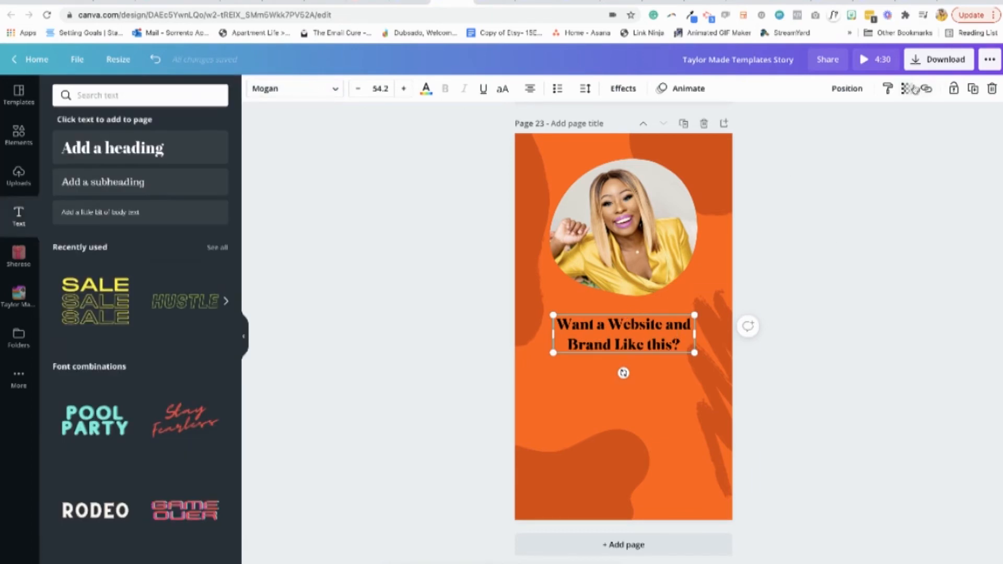
left_click(586, 88)
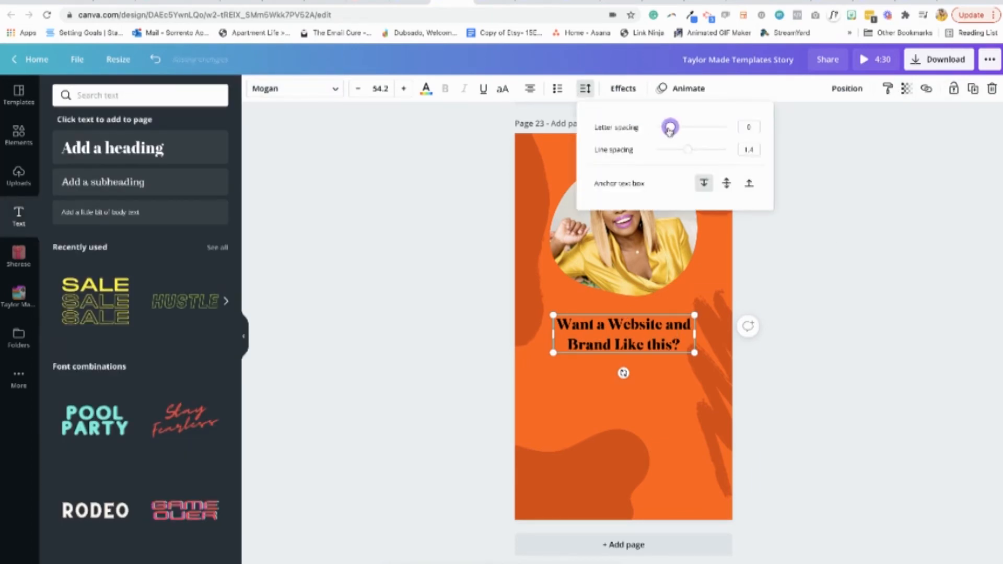
left_click_drag(691, 153, 674, 151)
Color the heading white from the Taylor Made brand colors
left_click(427, 88)
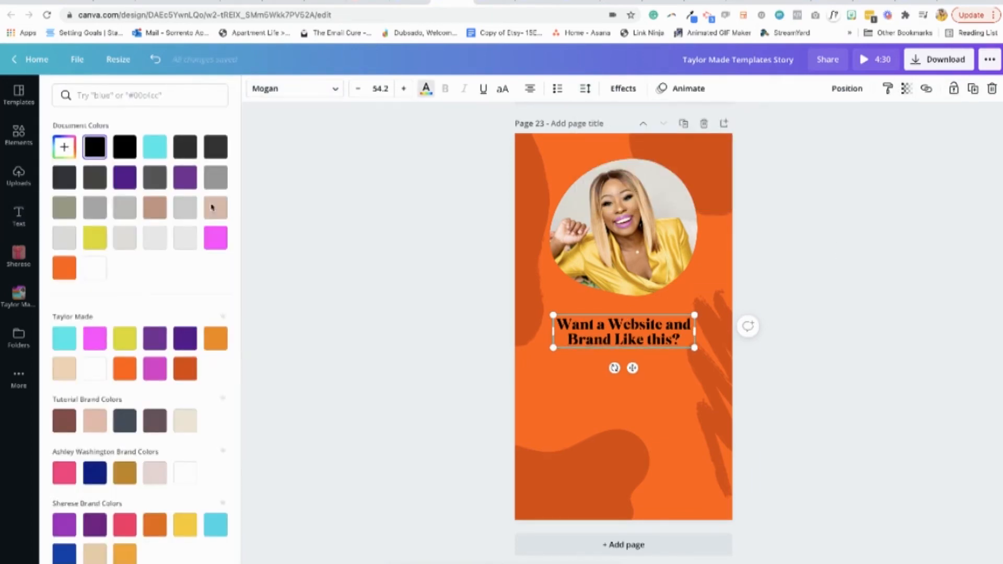
left_click(94, 369)
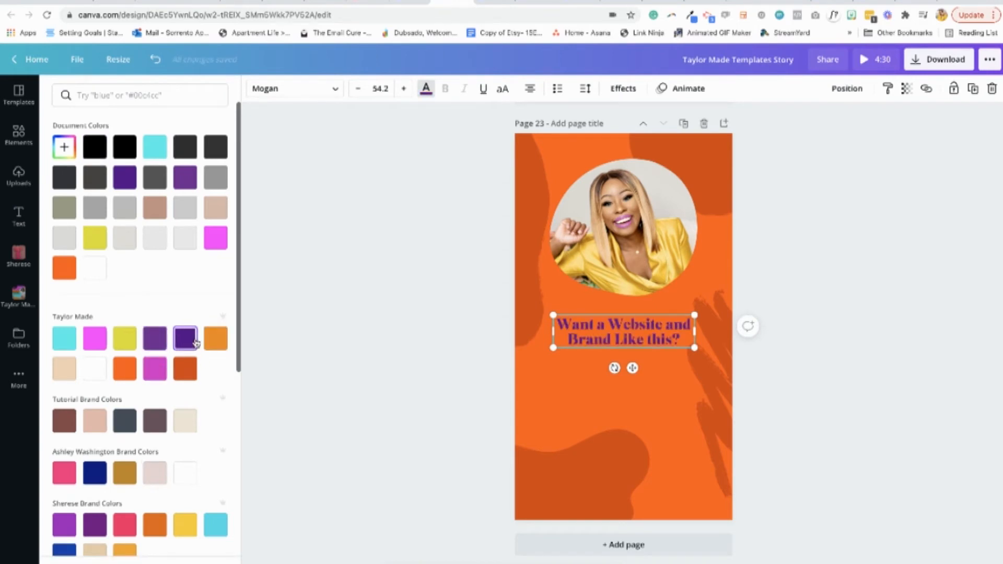
left_click(844, 218)
Try to apply the Drop shadow effect to the framed portrait
left_click(624, 225)
left_click(292, 88)
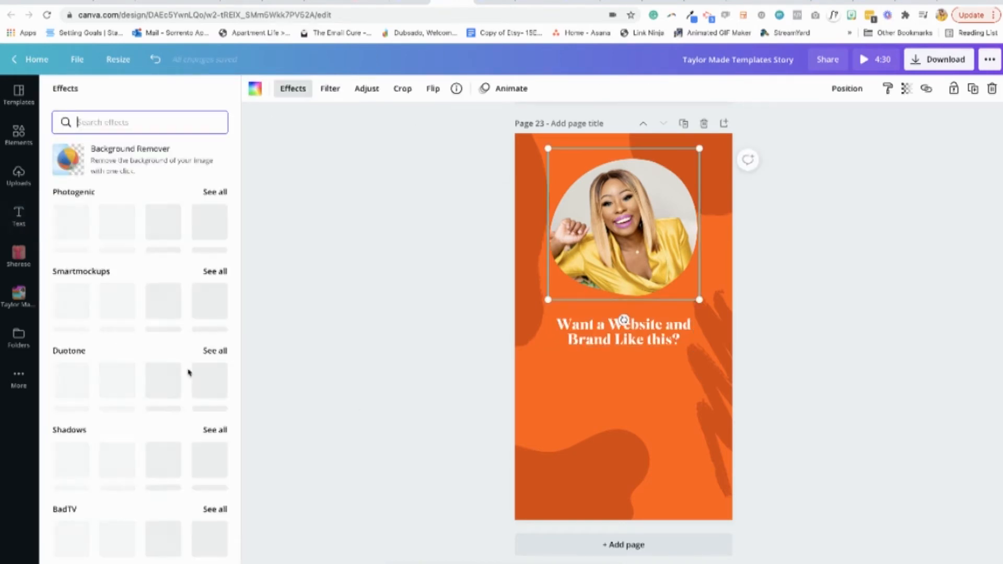
scroll(140, 458, "down", 8)
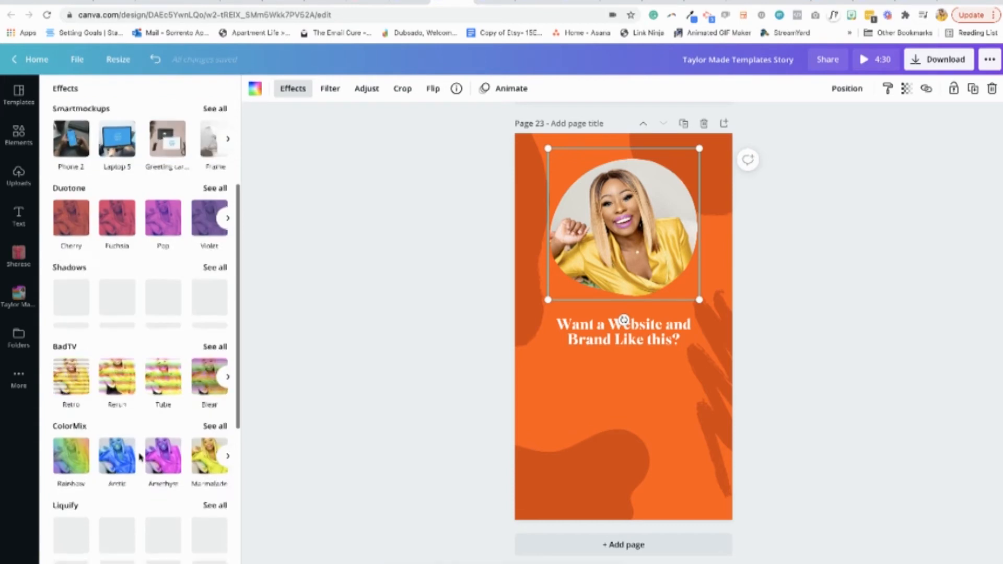
scroll(117, 340, "up", 6)
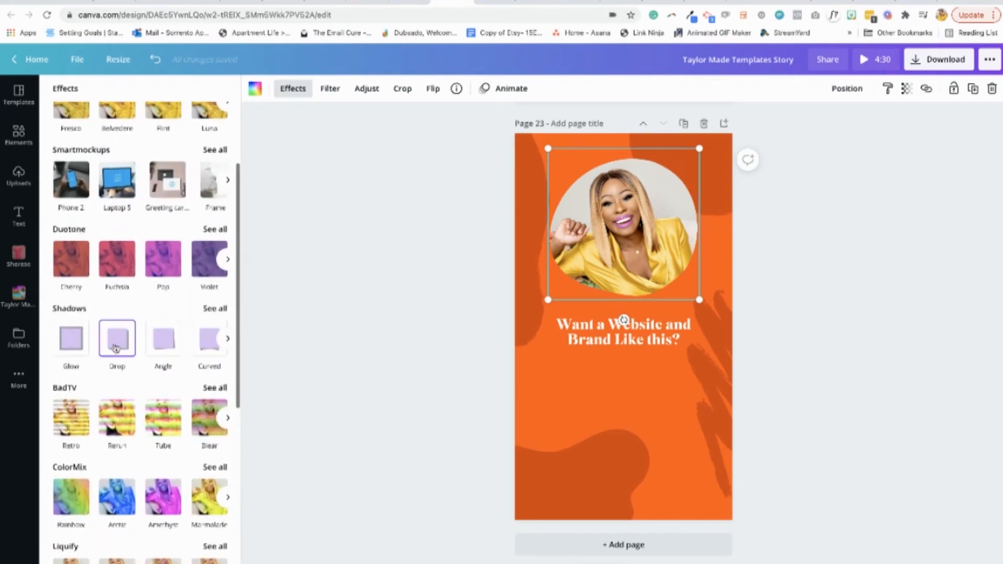
left_click(117, 338)
left_click(153, 59)
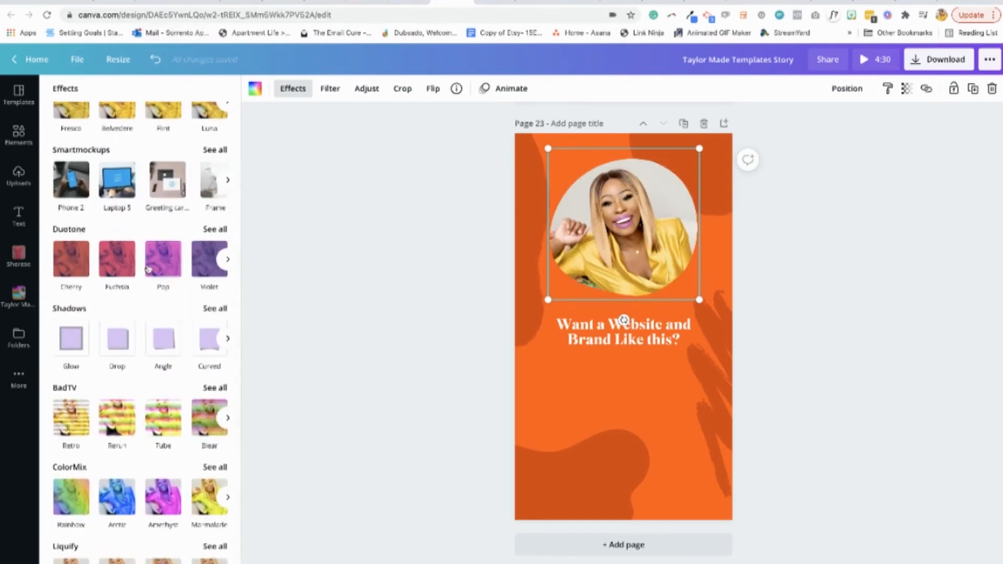
left_click(411, 258)
Add a second rounded blob frame to page 23, enlarge it and fill it with the dark orange Taylor Made brand color
left_click(19, 135)
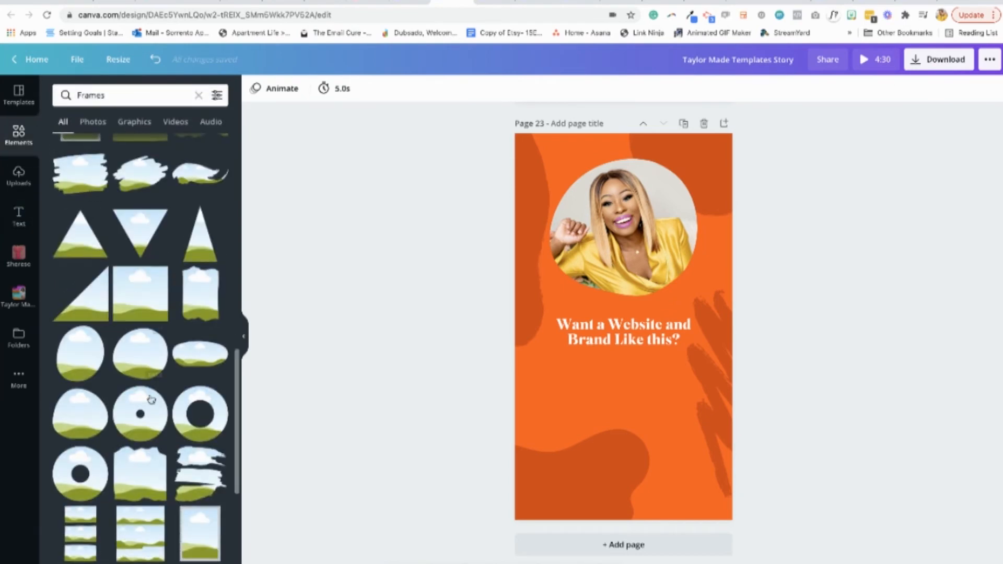
left_click(151, 400)
left_click_drag(685, 391, 706, 409)
left_click(256, 88)
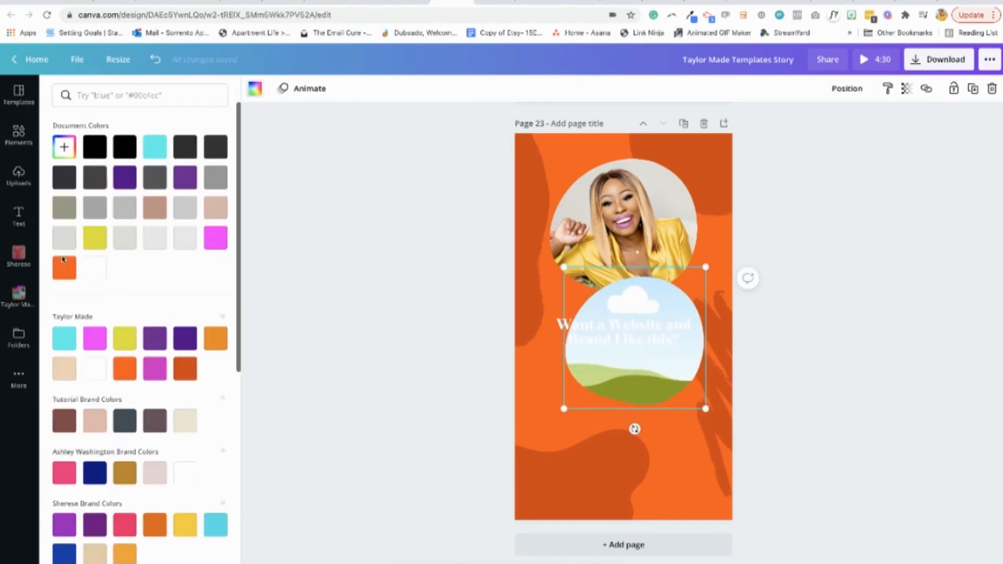
left_click(186, 369)
left_click_drag(707, 411, 717, 420)
Lock the portrait frame, then move the dark orange blob over it and enlarge it slightly beyond the portrait
left_click(644, 215)
left_click(954, 88)
left_click(826, 225)
left_click_drag(669, 380, 643, 257)
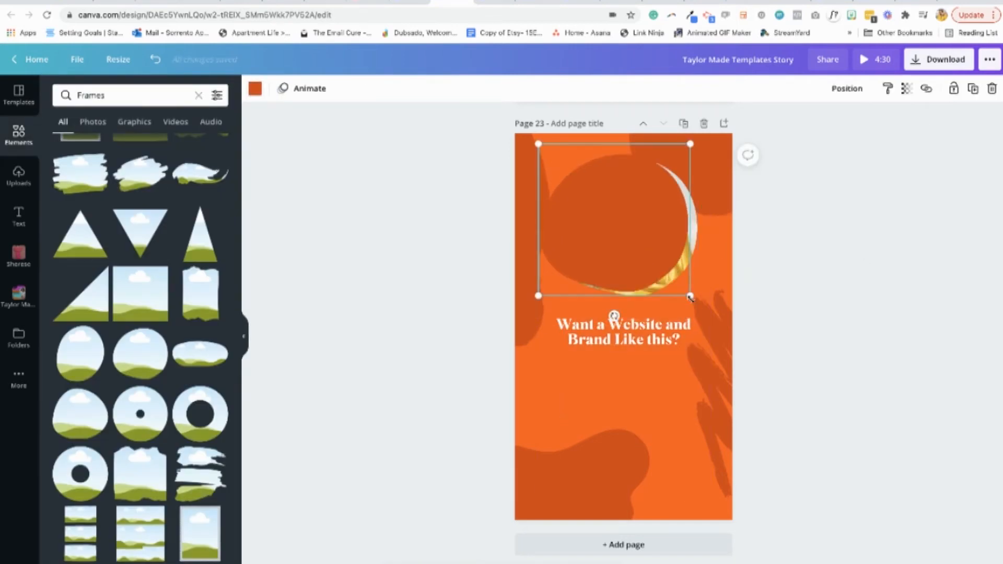
left_click_drag(690, 296, 706, 312)
Recolor the blob with the turquoise Taylor Made brand color and shift it slightly toward the page's right edge
left_click(255, 88)
left_click(63, 337)
left_click(602, 226)
left_click_drag(602, 227, 611, 226)
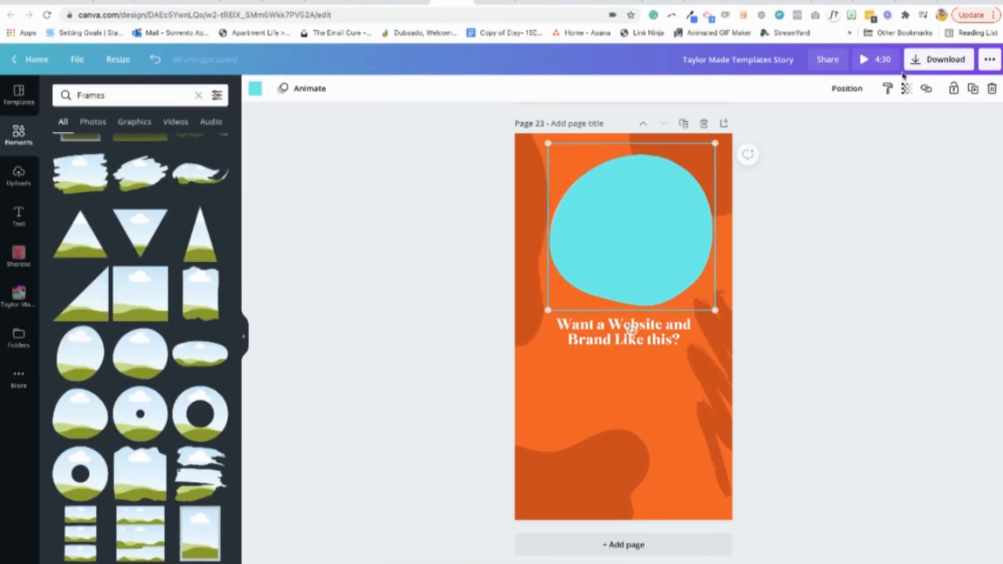
Send the turquoise blob behind the portrait and shrink it so only a thin uneven rim shows
left_click(847, 88)
left_click(815, 123)
left_click_drag(716, 310, 708, 303)
left_click(812, 248)
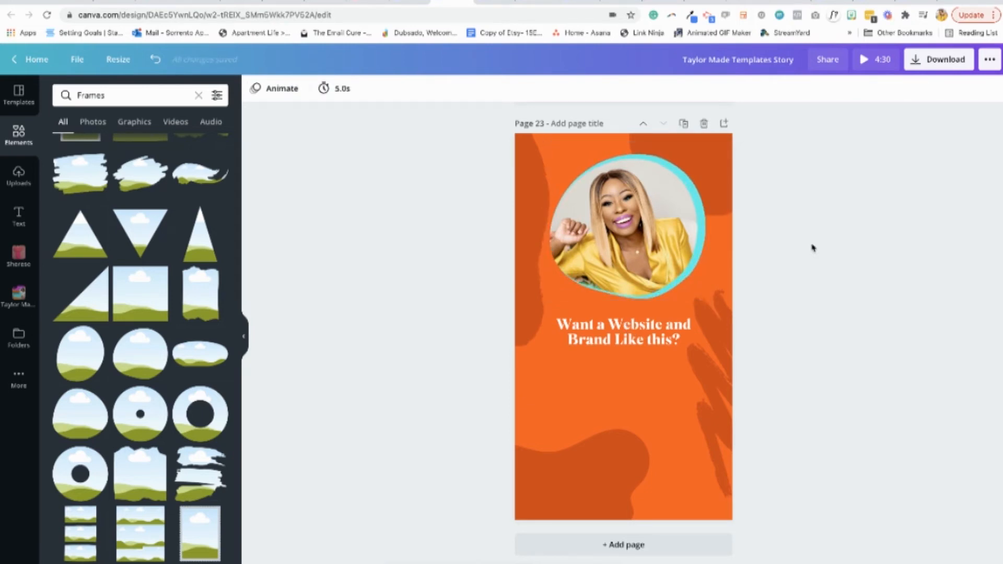
Copy the "When God said let there be light" caption from the other open design and paste it onto page 23
left_click(622, 332)
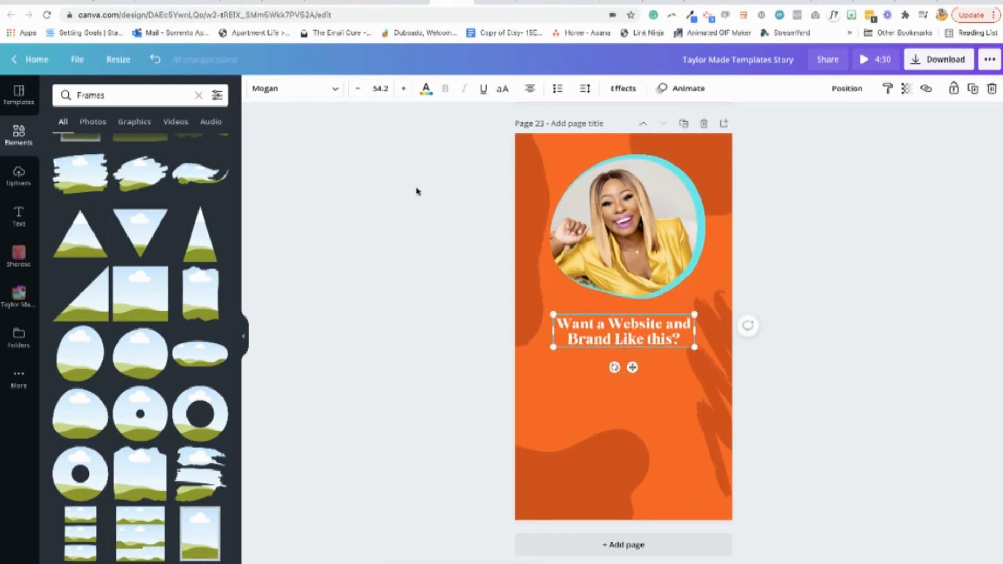
left_click(494, 8)
scroll(827, 320, "down", 5)
scroll(827, 320, "down", 2)
left_click(656, 349)
left_click_drag(701, 363, 544, 339)
left_click(837, 255)
left_click(452, 7)
left_click(863, 350)
type("WHEN GOD SAID LET THERE BE LIGHT, HE WAS GIVING YOU PERMISSION TO SHINE")
Move the pasted caption just below the heading and color it white
left_click_drag(649, 332, 650, 377)
left_click(426, 88)
left_click(93, 378)
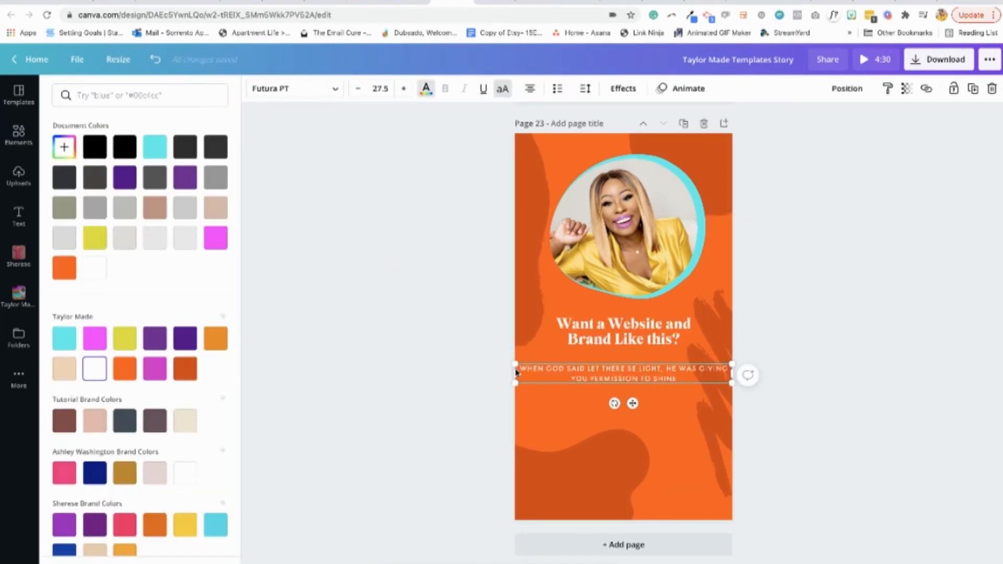
Narrow the caption box to wrap onto three lines, scale its text to 32.8 and center it under the heading
left_click_drag(516, 373, 604, 374)
left_click(828, 345)
left_click_drag(730, 395, 658, 378)
left_click(786, 321)
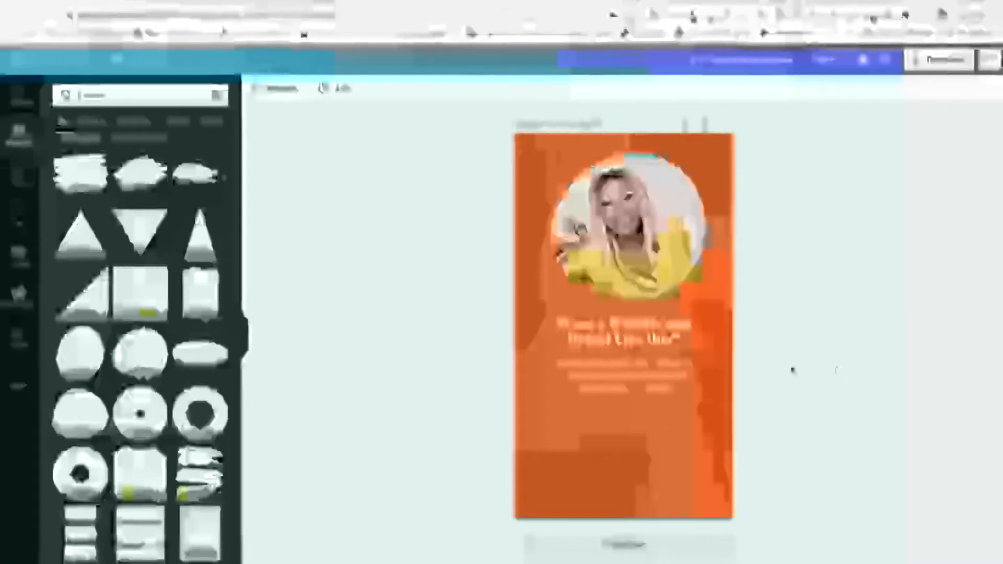
Replace the caption text with "CLICK THE LINK IN MY BIO TO SCHEDULE A FREE CONSULTATION" and nudge the box into place
left_click(650, 375)
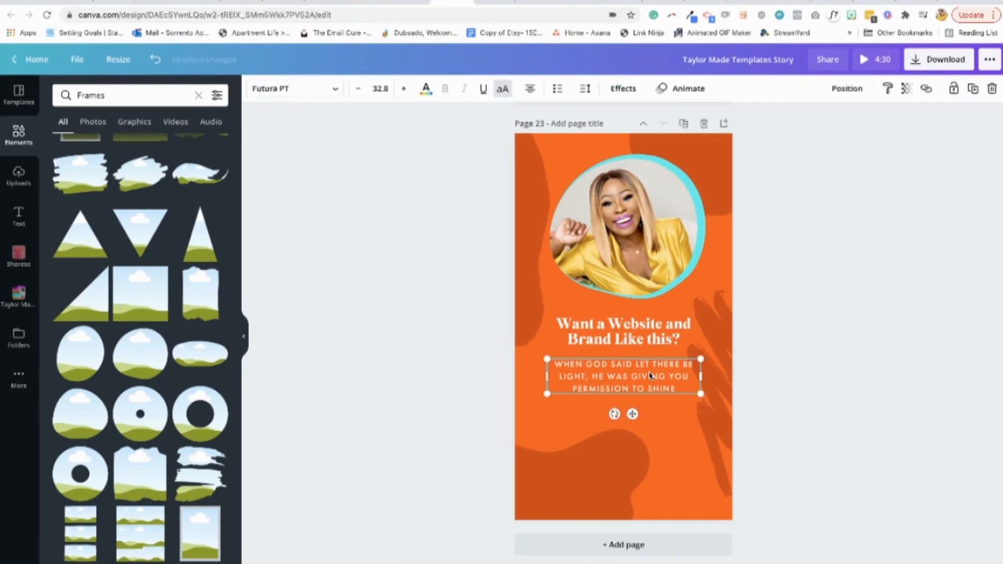
left_click(620, 372)
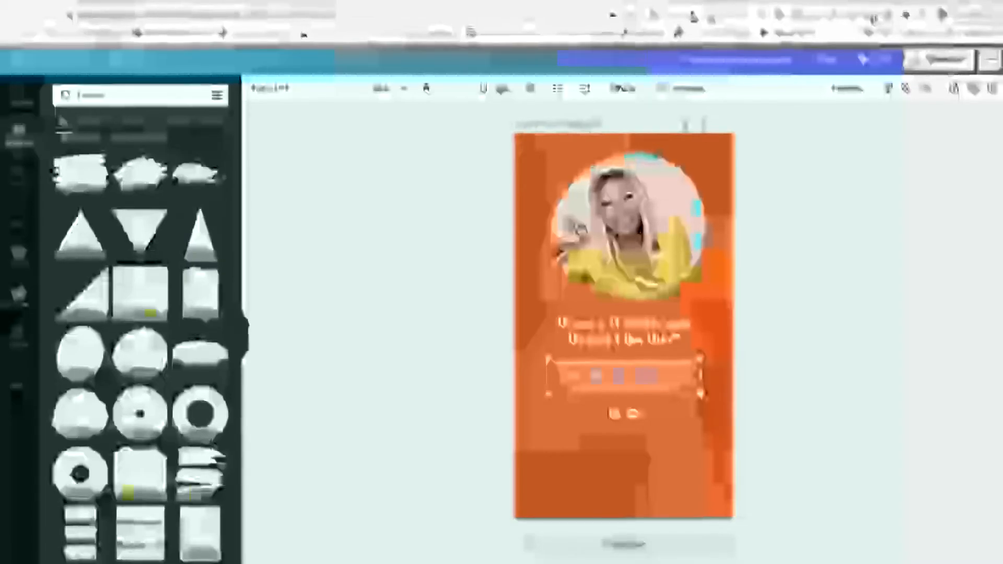
left_click_drag(555, 364, 682, 390)
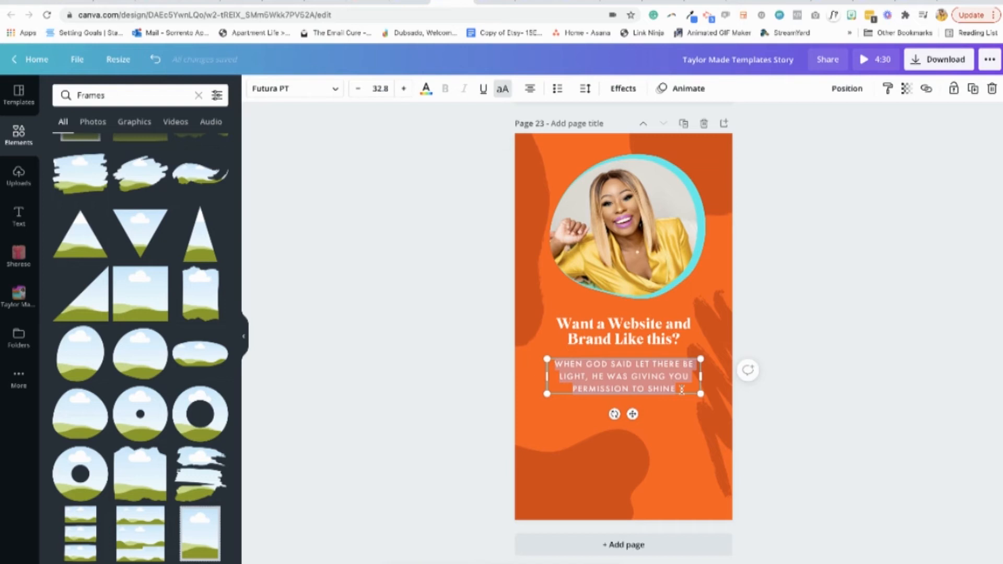
type("C")
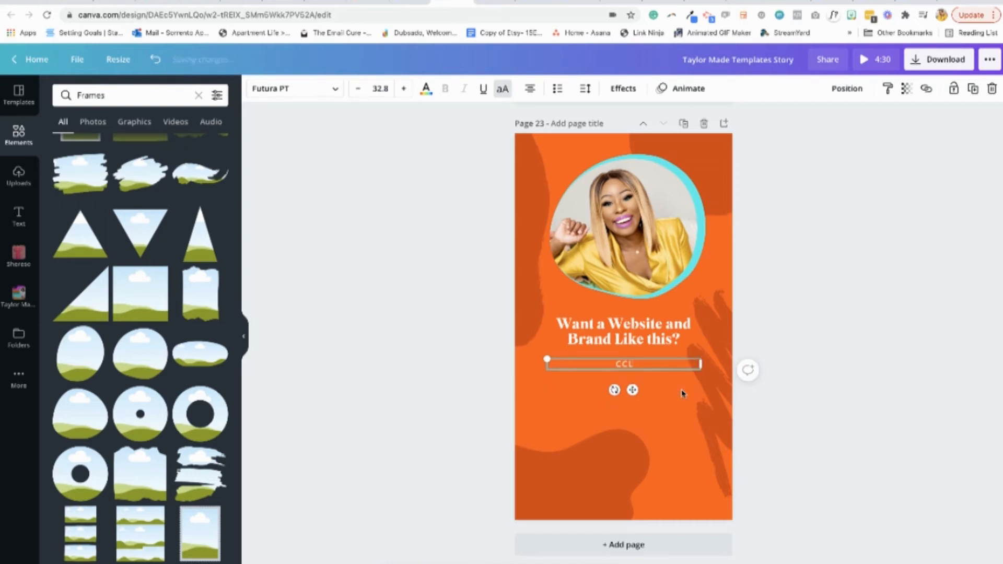
type("LICK THE LINK IN MY BIO TO SCHEDULE A FREE CONSULTATIO")
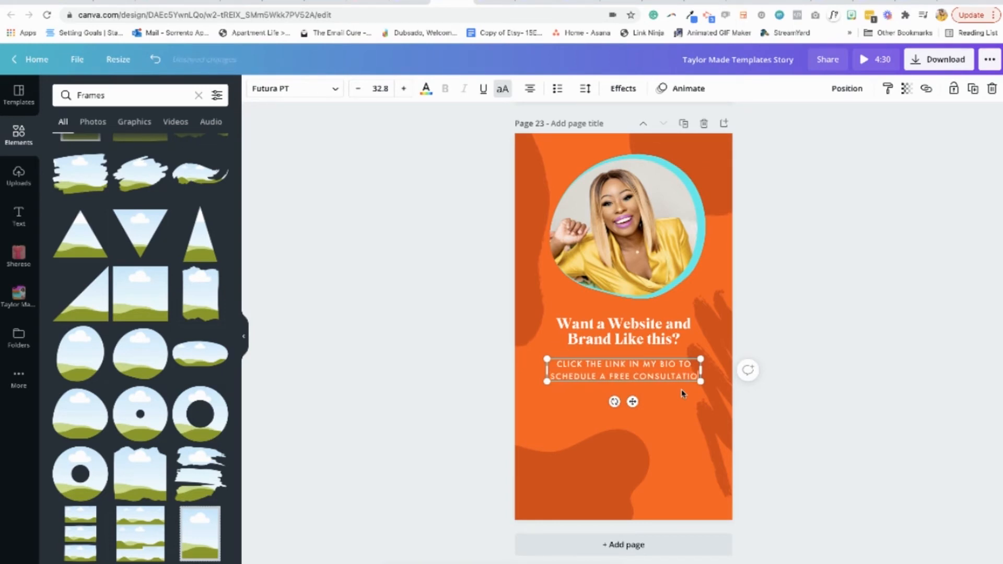
type("N")
left_click(853, 360)
left_click_drag(639, 373, 637, 373)
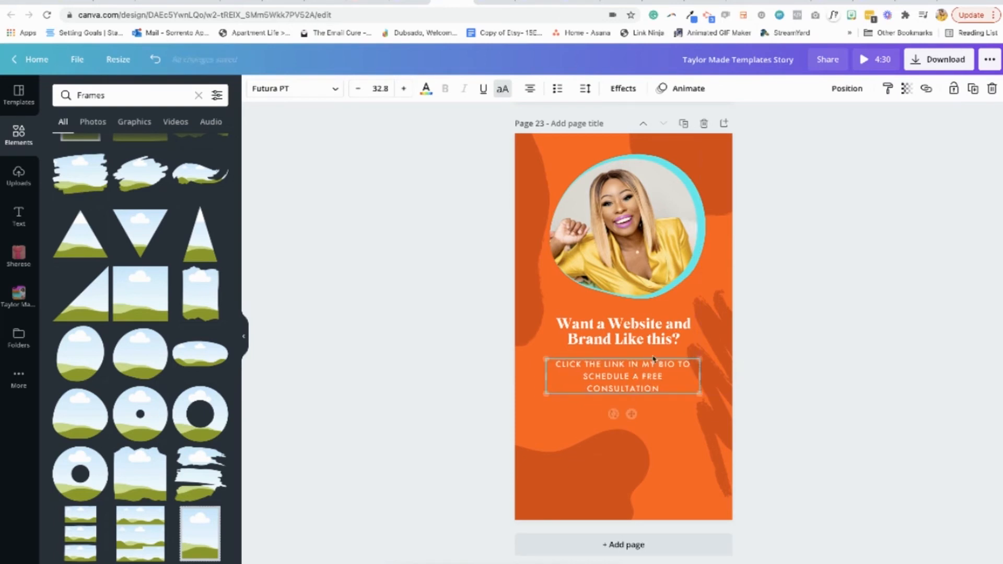
Try to reduce the consultation caption's letter spacing to 7
left_click(585, 89)
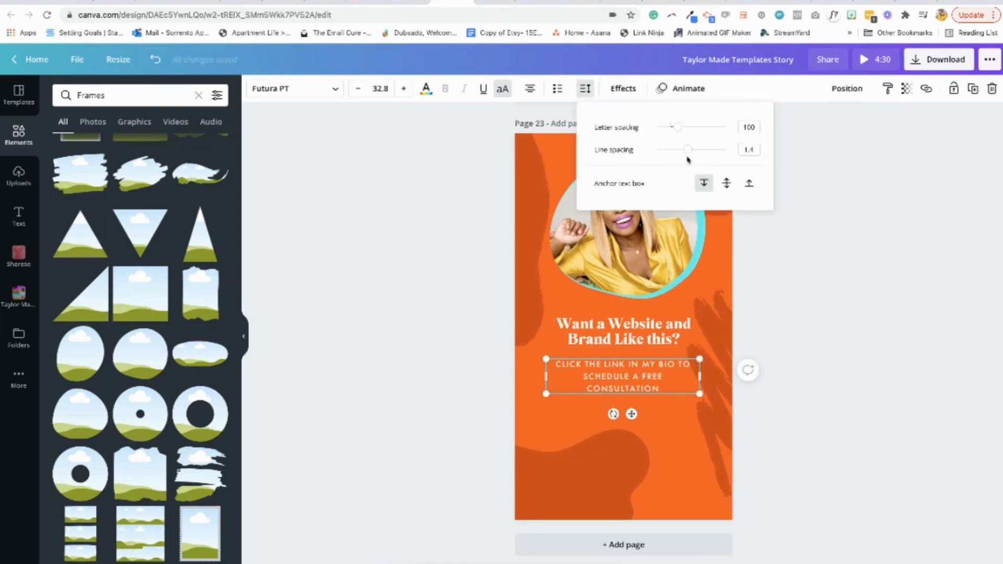
left_click_drag(676, 130, 671, 127)
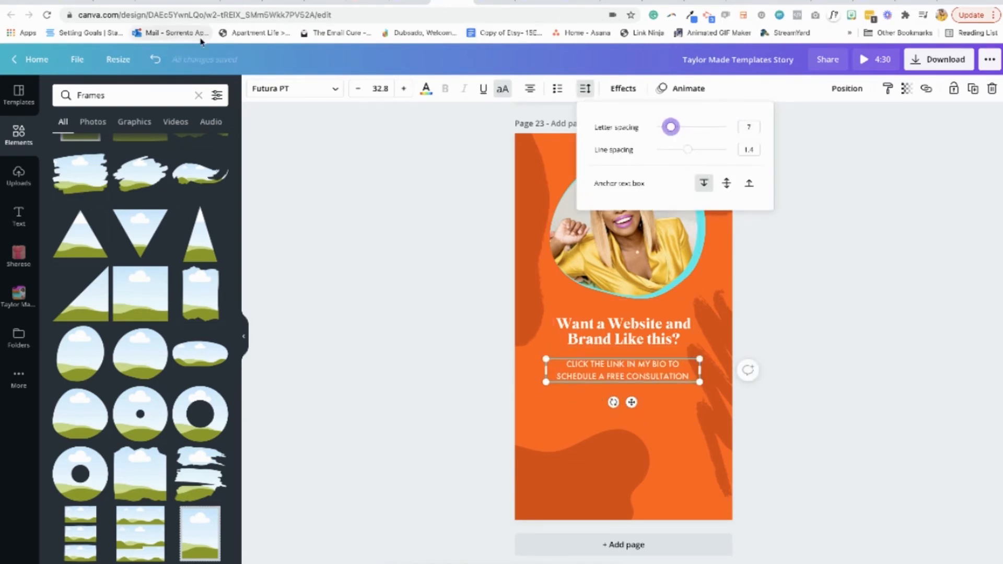
left_click(156, 60)
Set the consultation caption's line spacing to 1.08
left_click(585, 88)
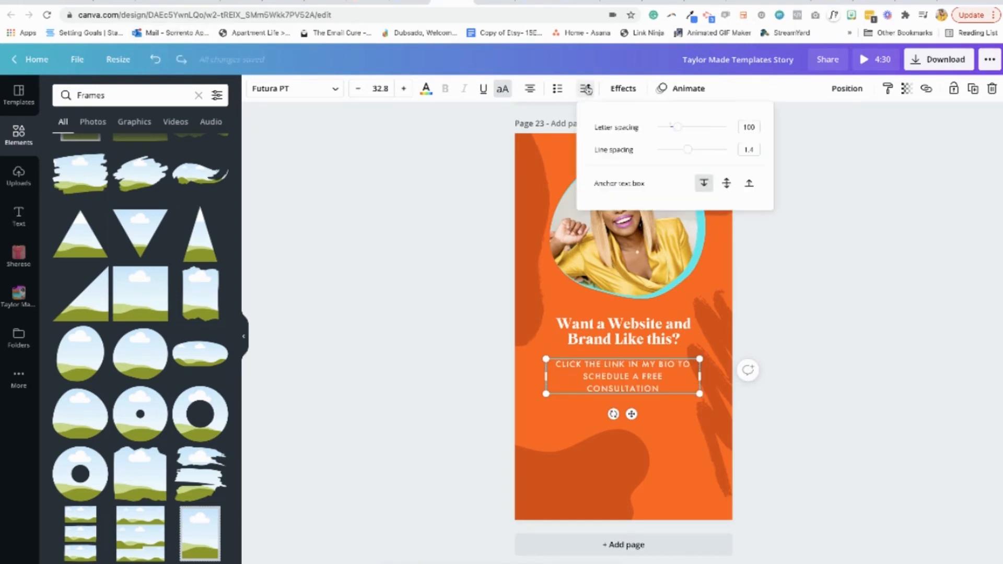
left_click_drag(692, 150, 677, 150)
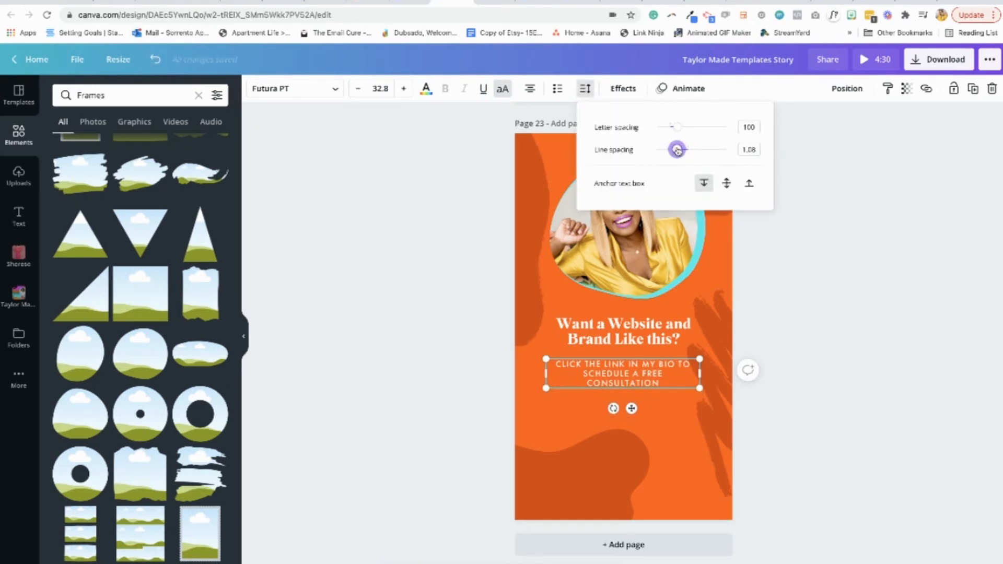
left_click(822, 290)
left_click(822, 291)
Duplicate the consultation caption and place the copy near the bottom of the story page
left_click(657, 376)
left_click_drag(657, 376, 654, 376)
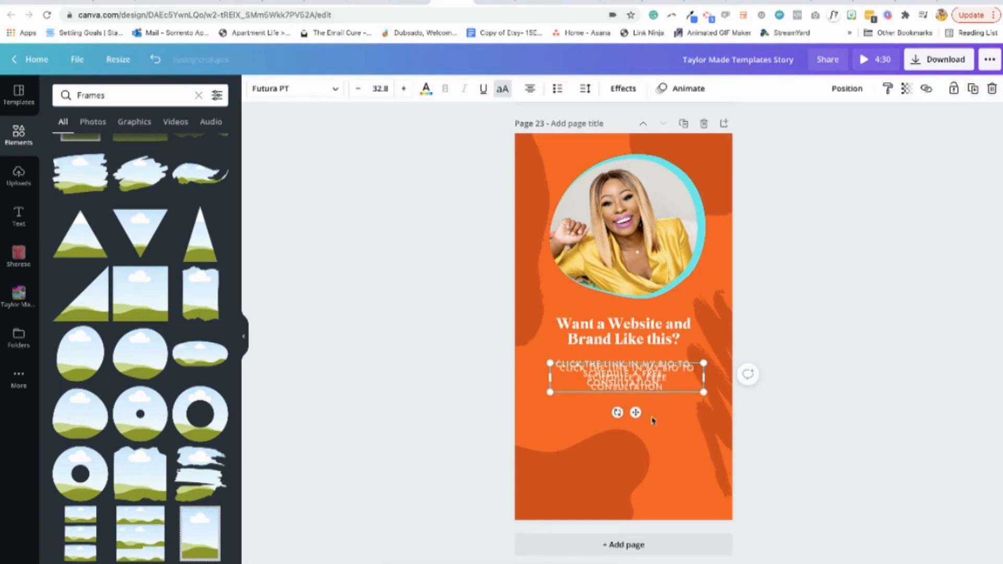
left_click_drag(652, 380, 652, 453)
left_click(792, 348)
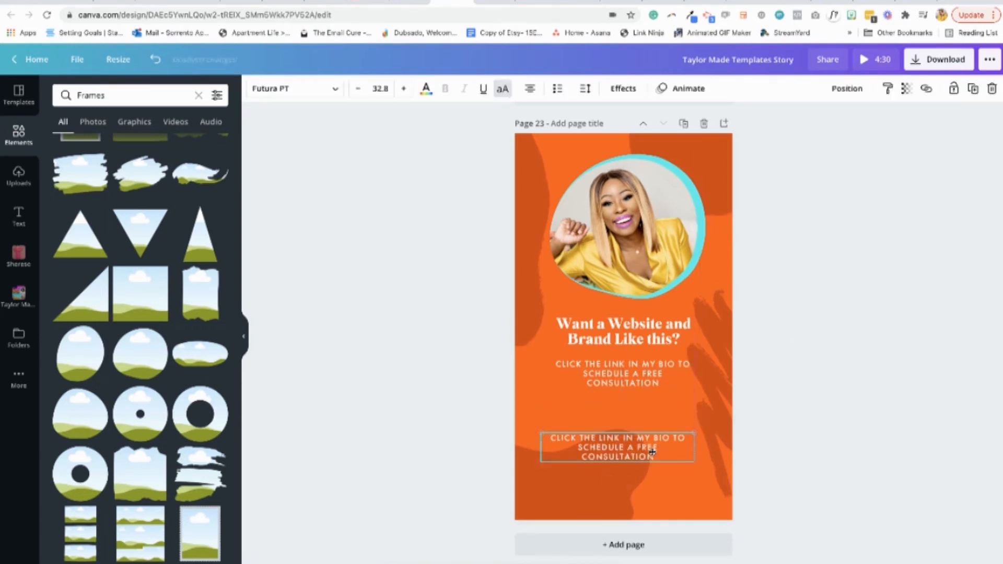
Duplicate the heading, place the copy between the two captions and replace its text with "OR"
left_click(635, 332)
left_click(973, 91)
left_click_drag(648, 333, 541, 407)
double_click(642, 411)
type("OR")
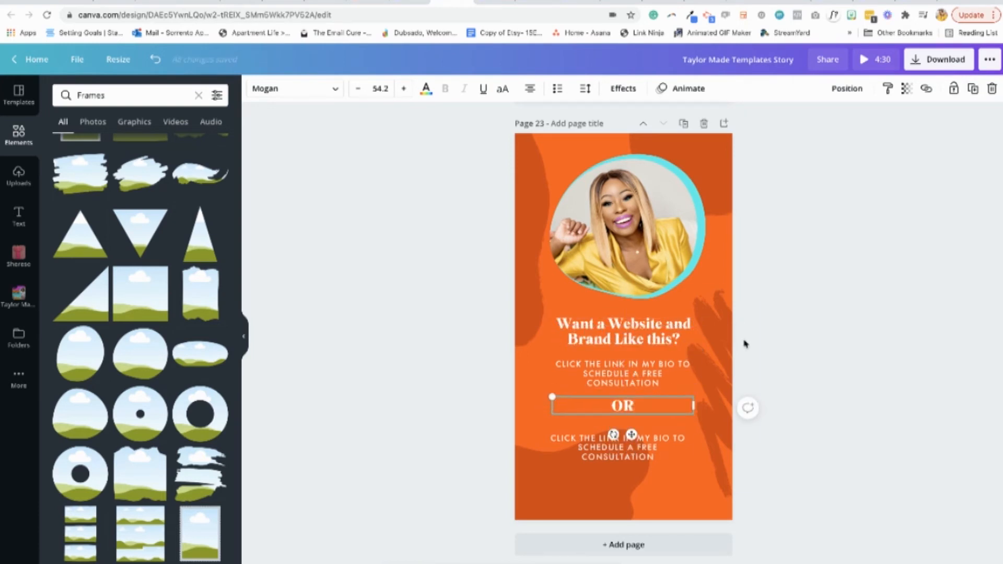
Enlarge "OR" to size 87.1 and center it and the lower caption beneath the consultation caption
left_click_drag(694, 406, 622, 410)
left_click_drag(629, 448, 634, 444)
left_click_drag(626, 410, 631, 410)
left_click_drag(654, 445, 654, 444)
Replace the lower caption's wording with just "TEXT"
double_click(653, 444)
key("BackSpace")
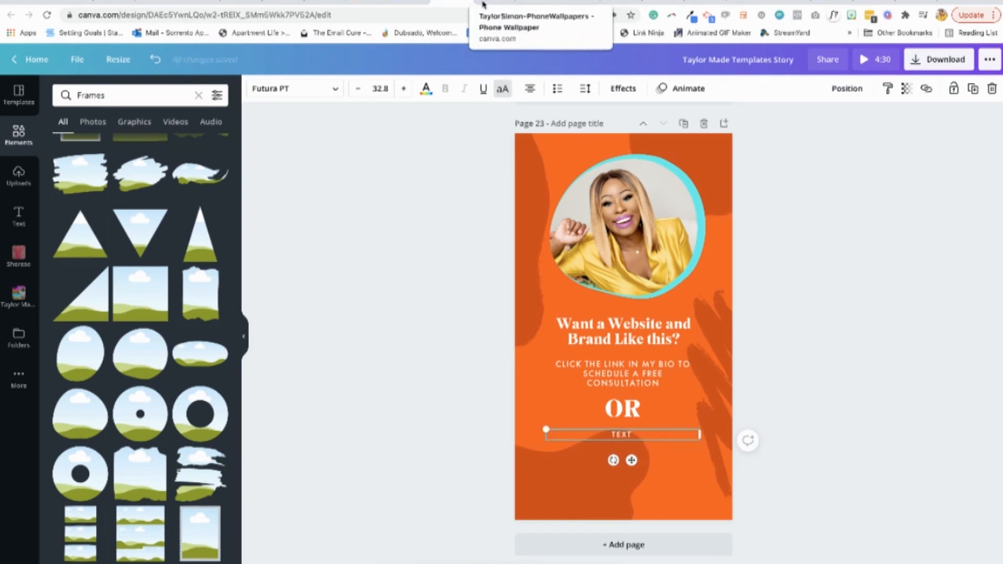
type("@GETTAYLORMADE")
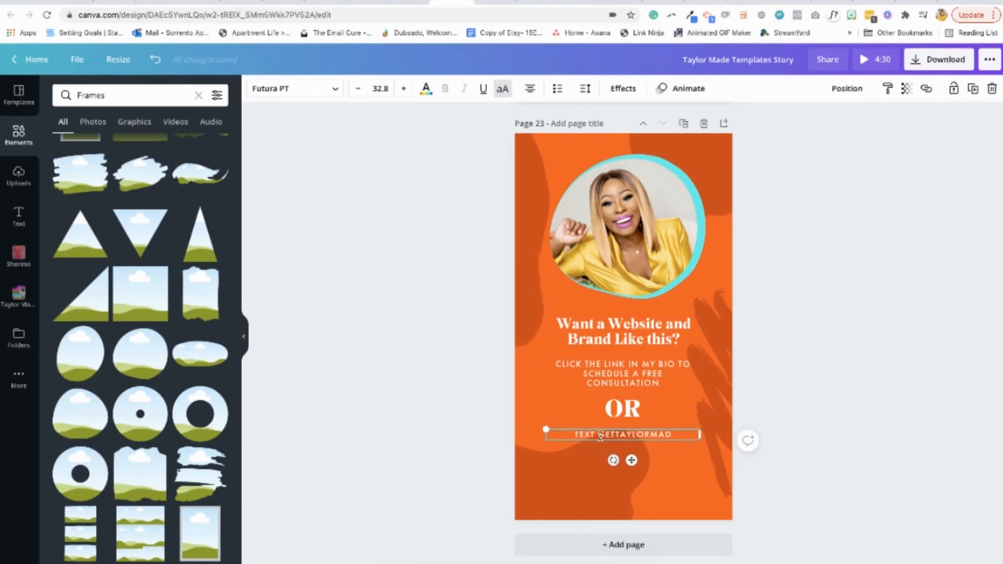
left_click_drag(640, 435, 679, 435)
key("BackSpace")
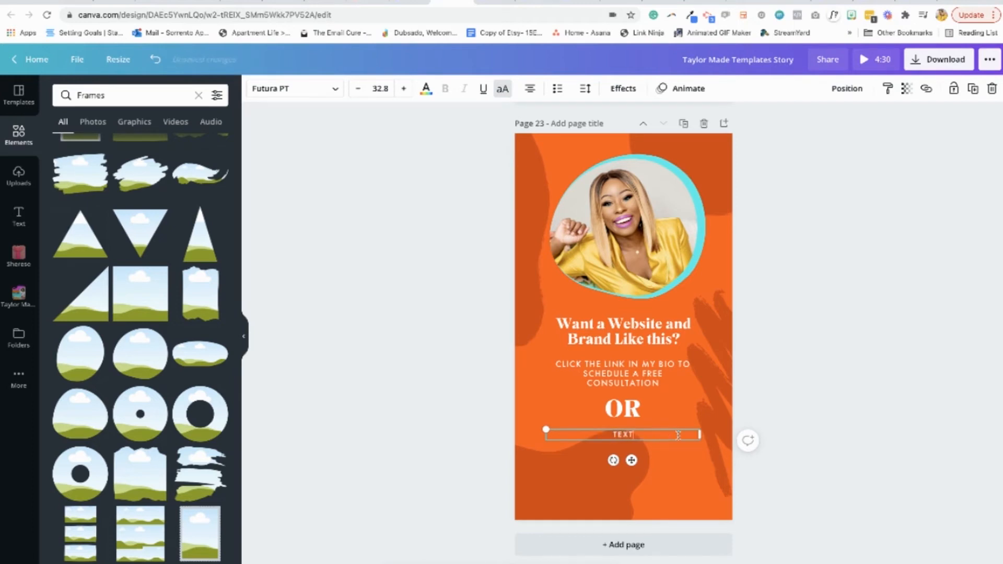
left_click(843, 374)
Duplicate the "TEXT" line, place the copy directly below it and change its wording to "GETTAYLORMADE"
left_click(626, 437)
left_click(976, 89)
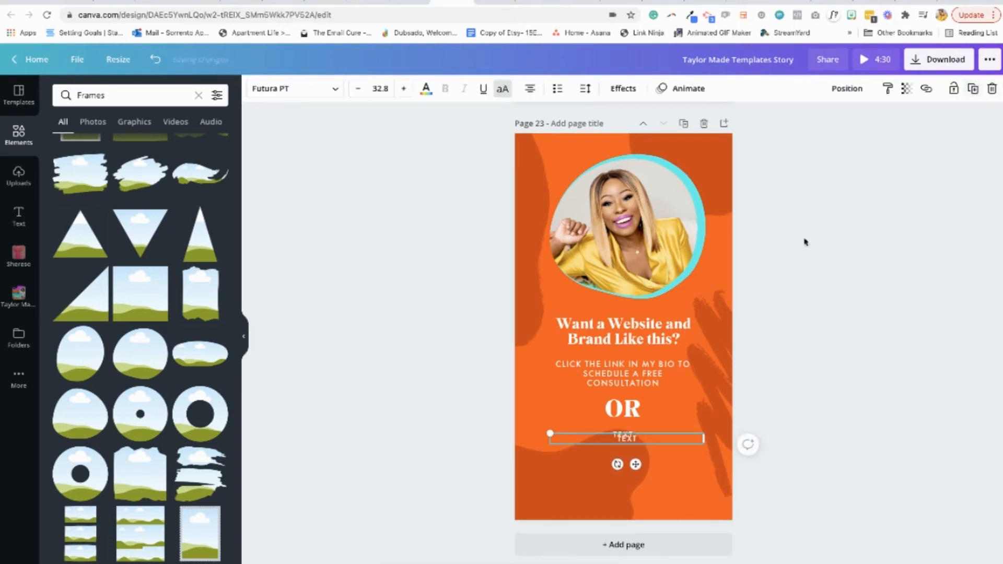
mouse_move(630, 442)
left_mouse_down()
mouse_move(620, 451)
mouse_move(628, 452)
left_mouse_up()
double_click(643, 452)
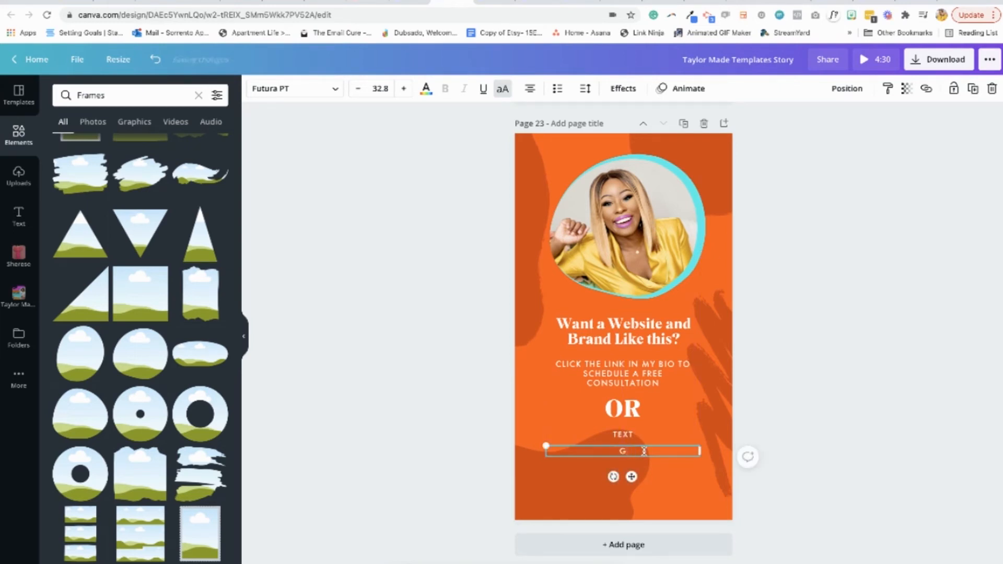
type("GETTALYORMADE")
key("BackSpace")
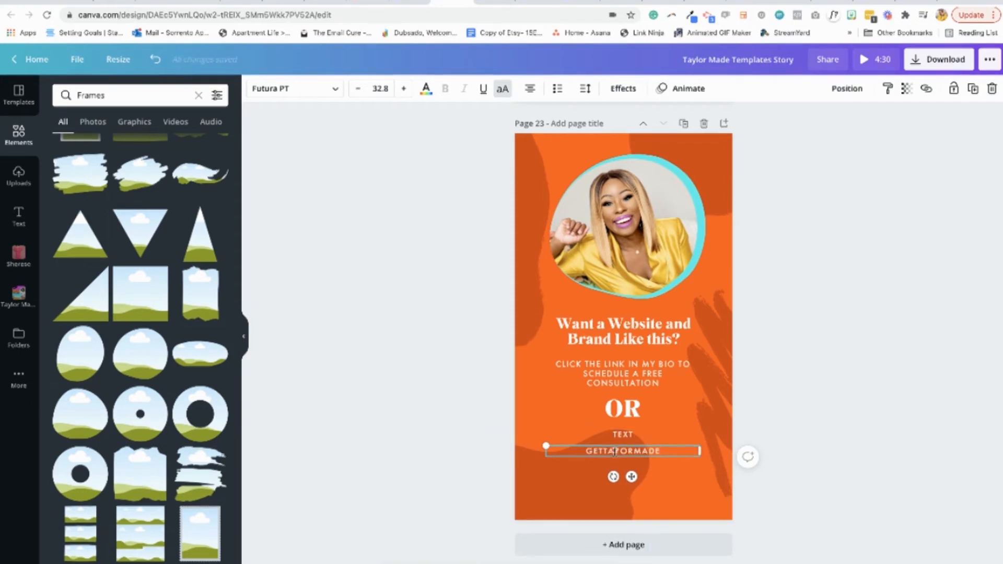
type("L")
Change "GETTAYLORMADE" to Futura PT Heavy, enlarge it to size 56.3 and center it under "TEXT"
left_click_drag(656, 454, 642, 452)
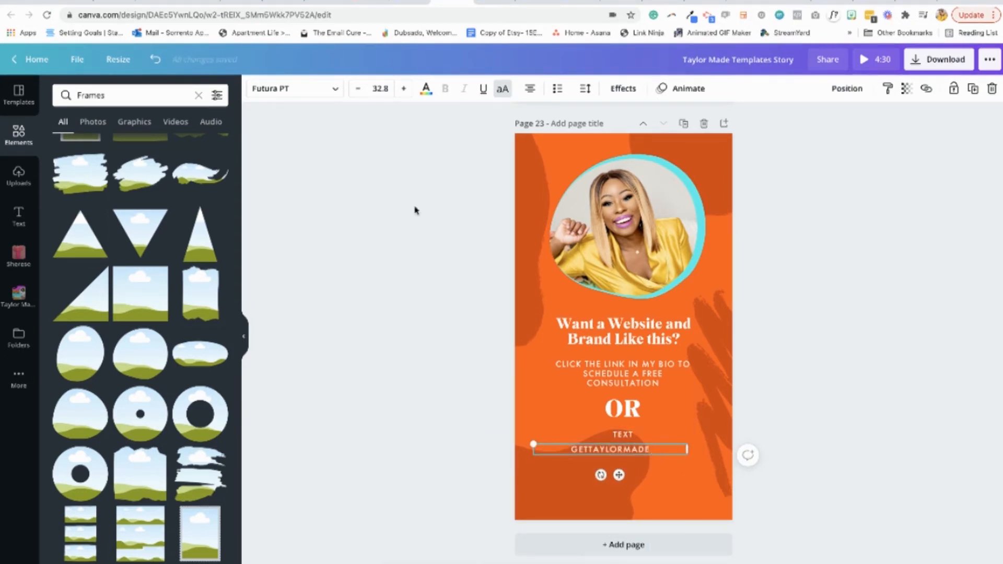
left_click(333, 89)
left_click(97, 194)
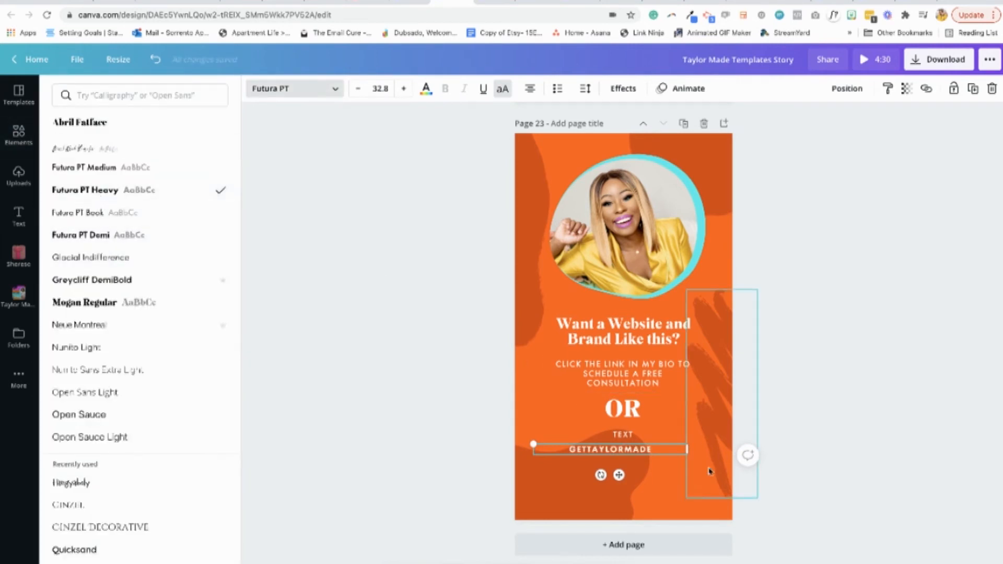
left_click_drag(688, 450, 682, 477)
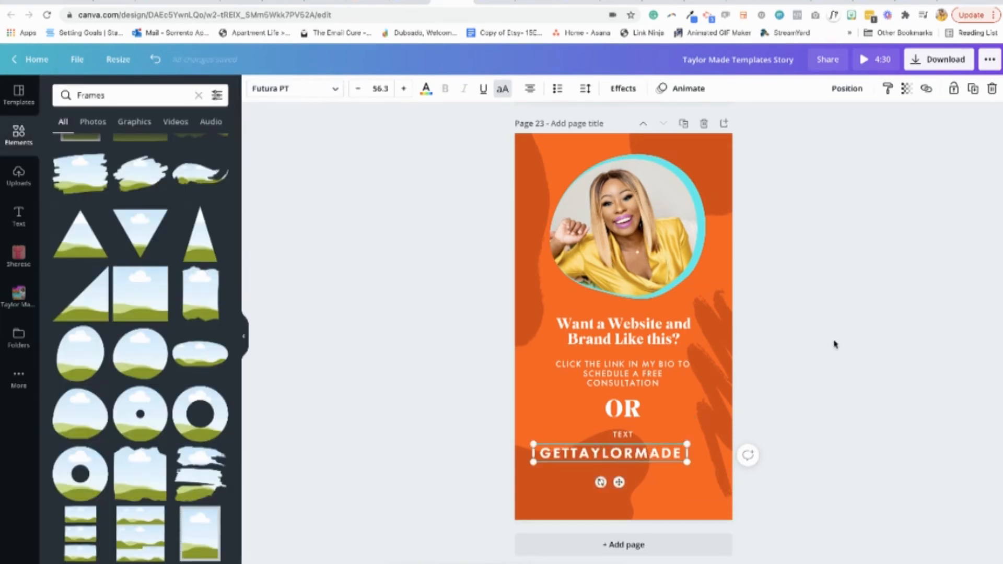
left_click(835, 344)
left_click(634, 453)
left_click_drag(634, 453, 646, 453)
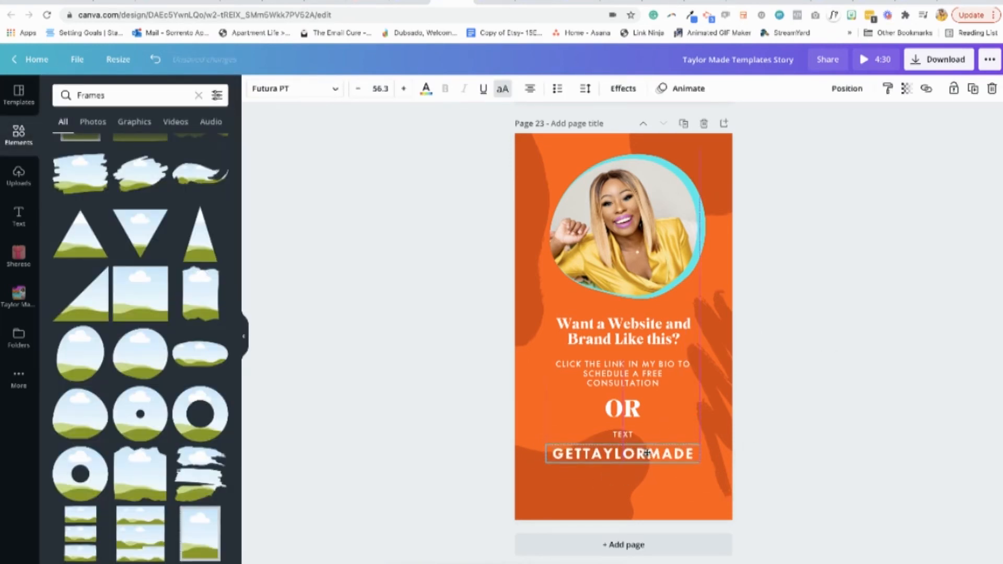
Color "GETTAYLORMADE" with the yellow from the Taylor Made brand palette and nudge it up toward "TEXT"
left_click(426, 89)
left_click(64, 338)
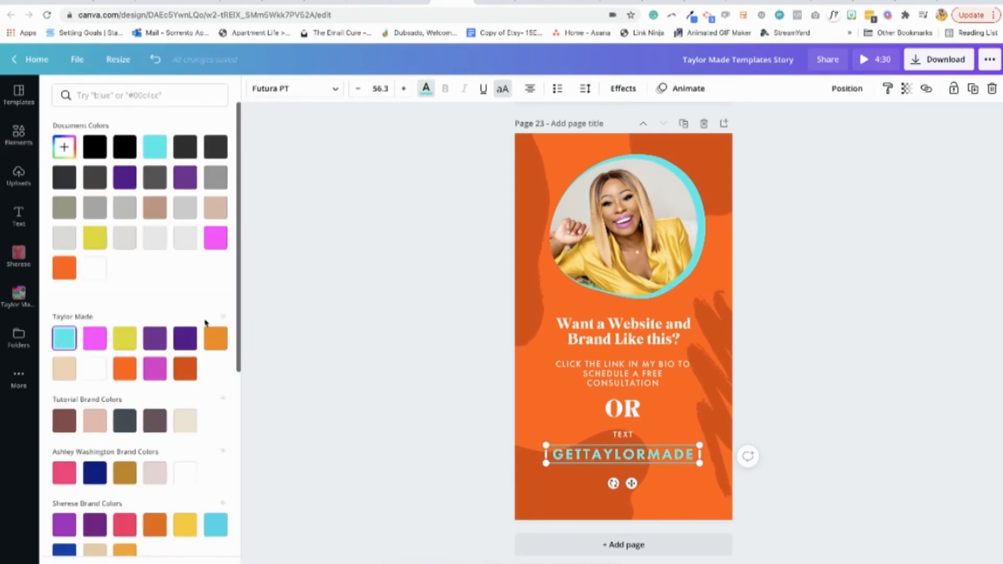
left_click(125, 338)
left_click(325, 365)
left_click(639, 457)
left_click_drag(633, 479, 635, 475)
Duplicate the "TEXT" line, change the copy to "TO" and position it just below "GETTAYLORMADE"
left_click(628, 436)
left_click(974, 88)
double_click(635, 470)
type("TO")
left_click(849, 401)
left_click_drag(628, 470, 627, 464)
Duplicate the "GETTAYLORMADE" line below "TO", replace the copy's text with the contact phone number and nudge it up
left_click(641, 456)
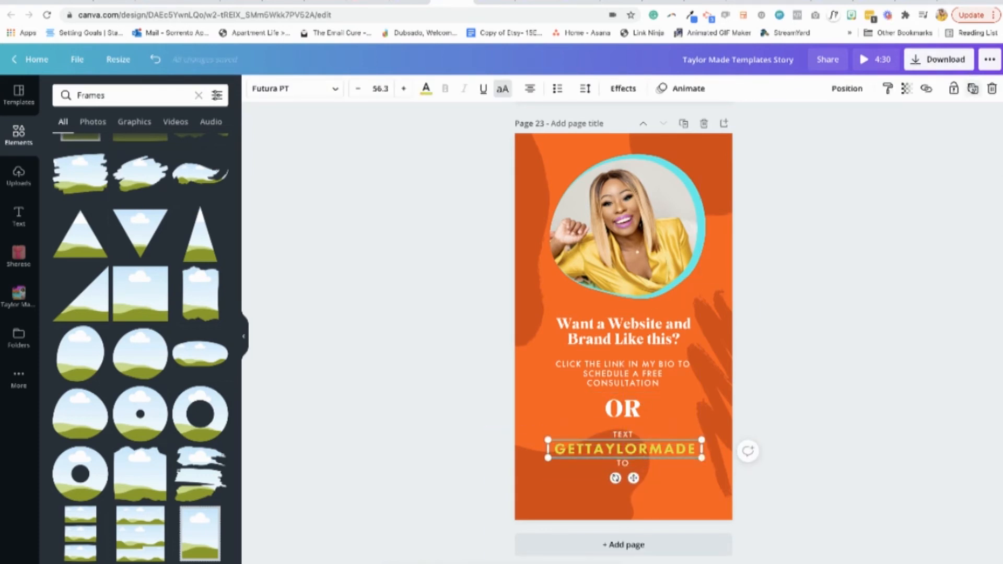
key("ctrl+d")
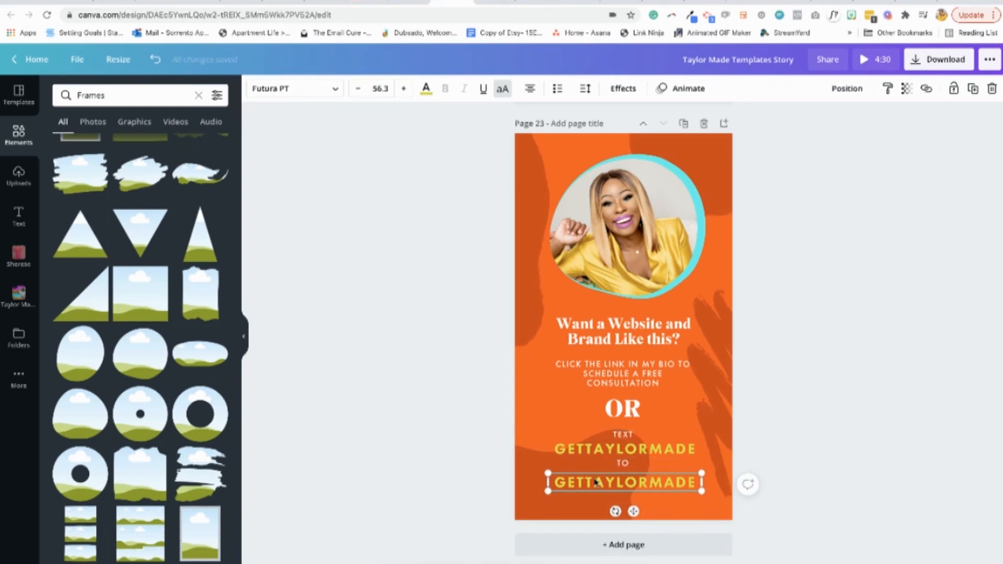
double_click(561, 475)
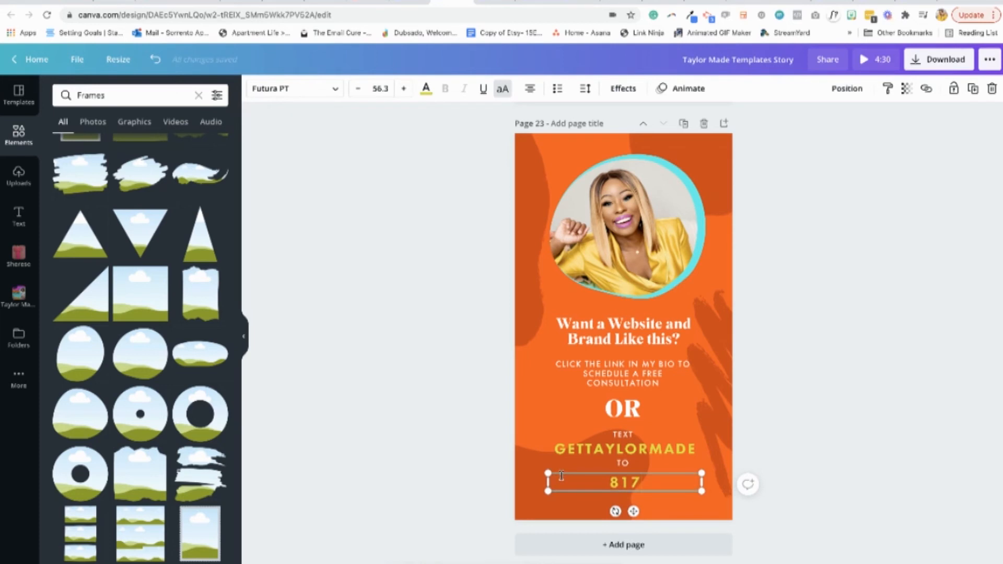
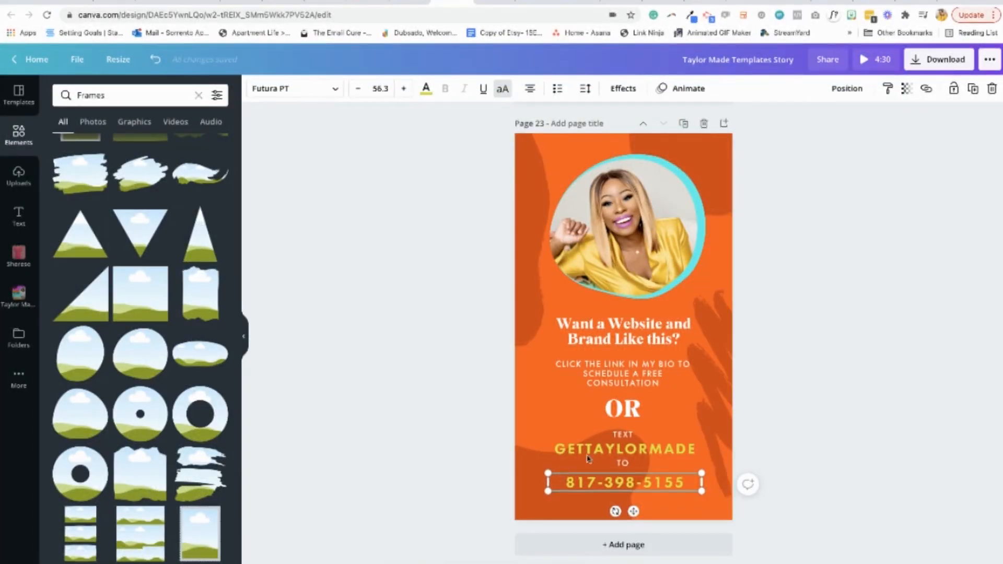
left_click(795, 433)
left_click_drag(644, 491, 641, 482)
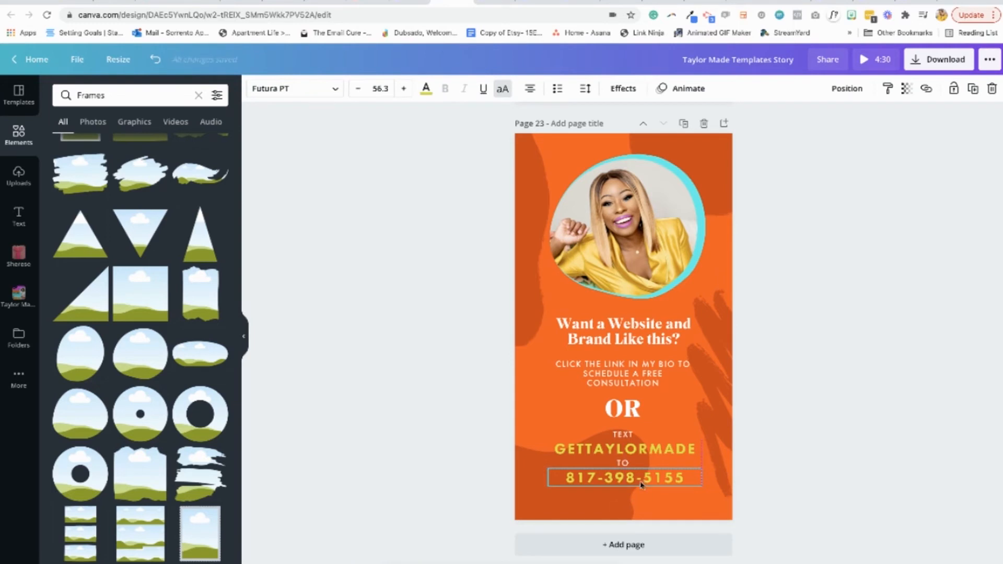
left_click(831, 369)
left_click(651, 450)
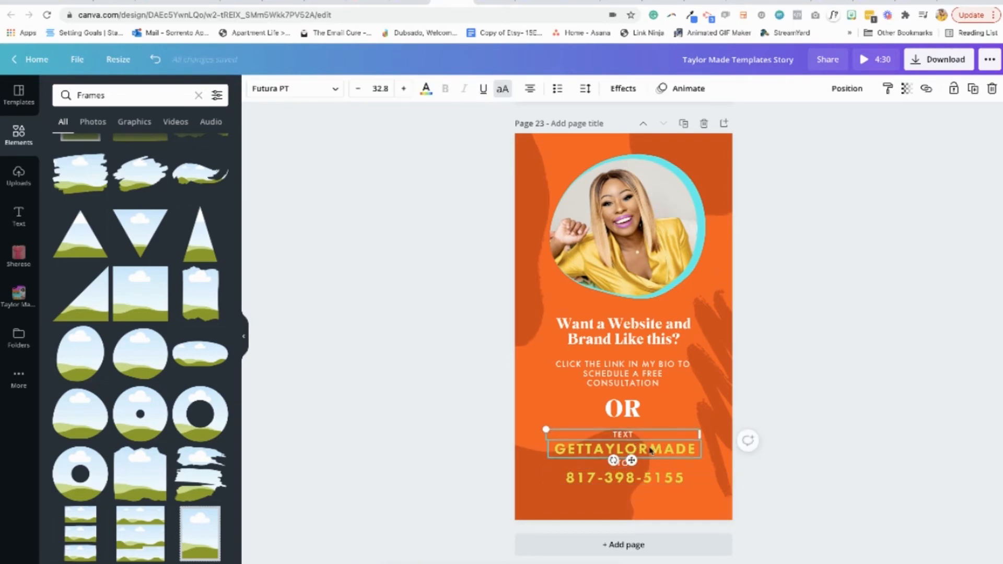
left_click(805, 376)
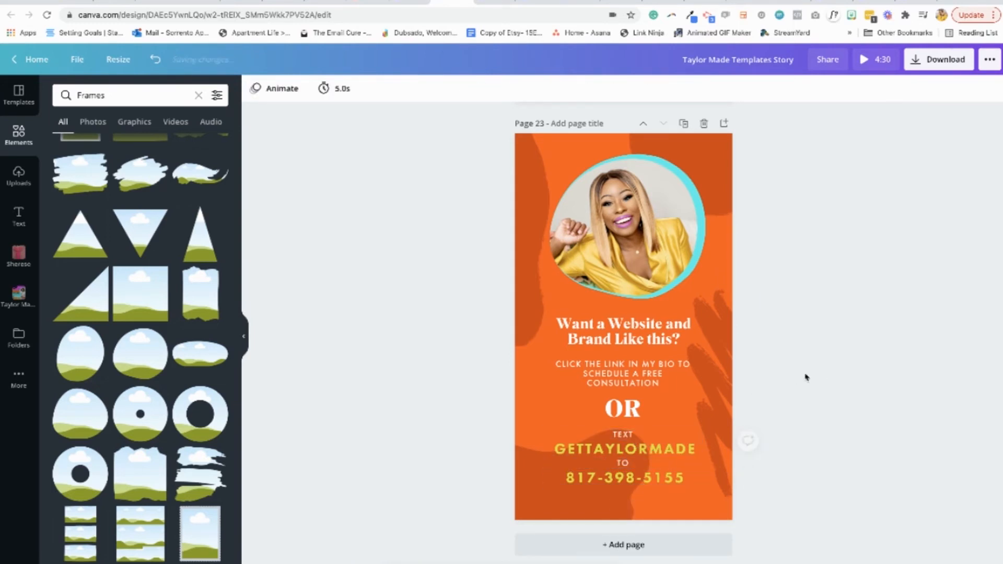
left_click(644, 482)
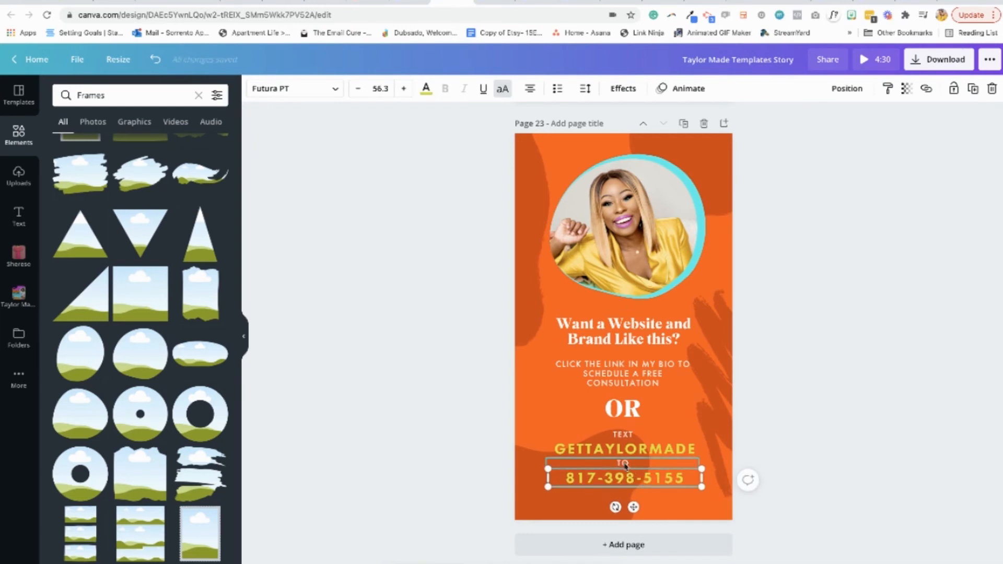
left_click(809, 356)
left_click(622, 435)
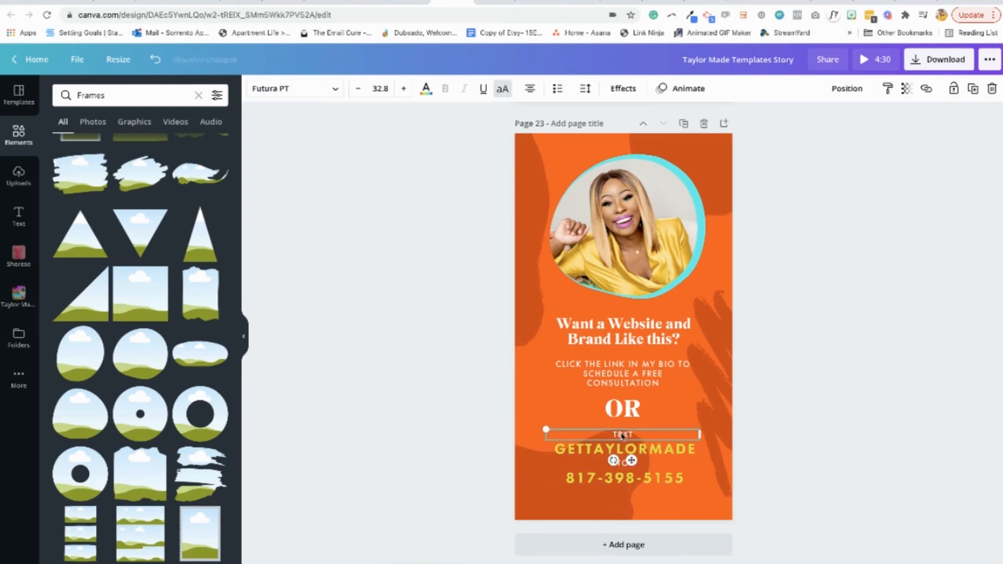
left_click(624, 449)
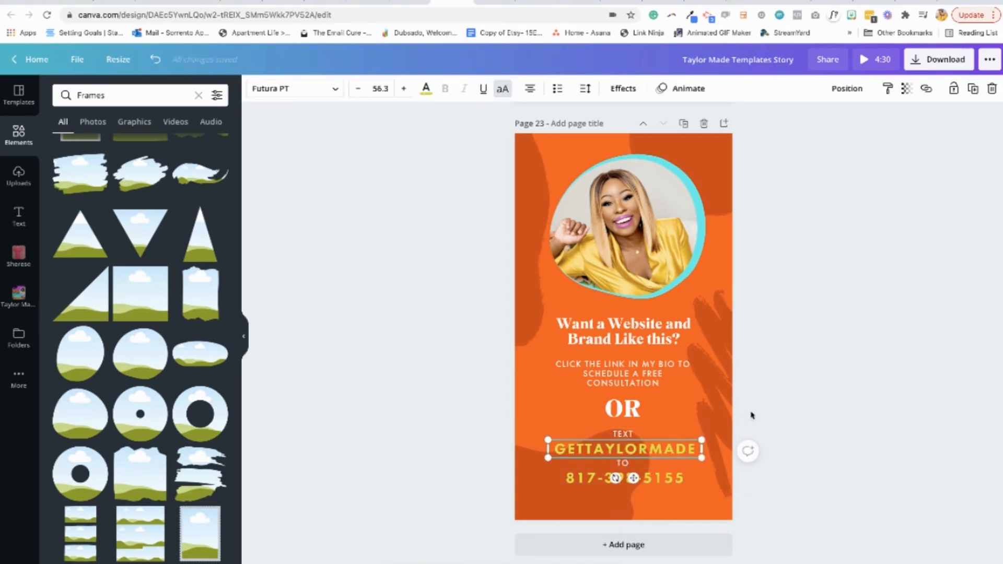
left_click(823, 374)
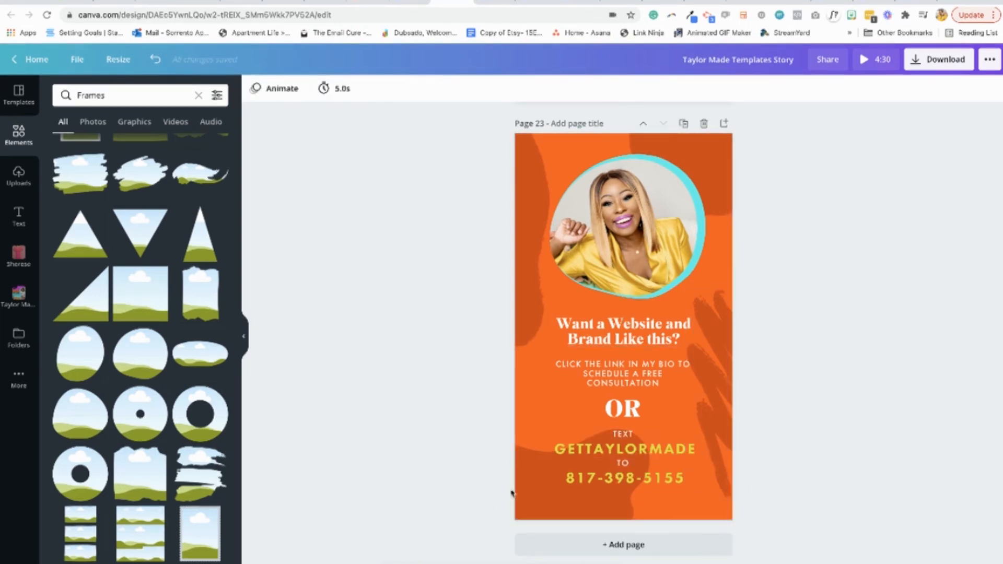
Lock the dark orange decorative shapes in the page background so they cannot be selected with the text
left_click(539, 490)
left_click(724, 381)
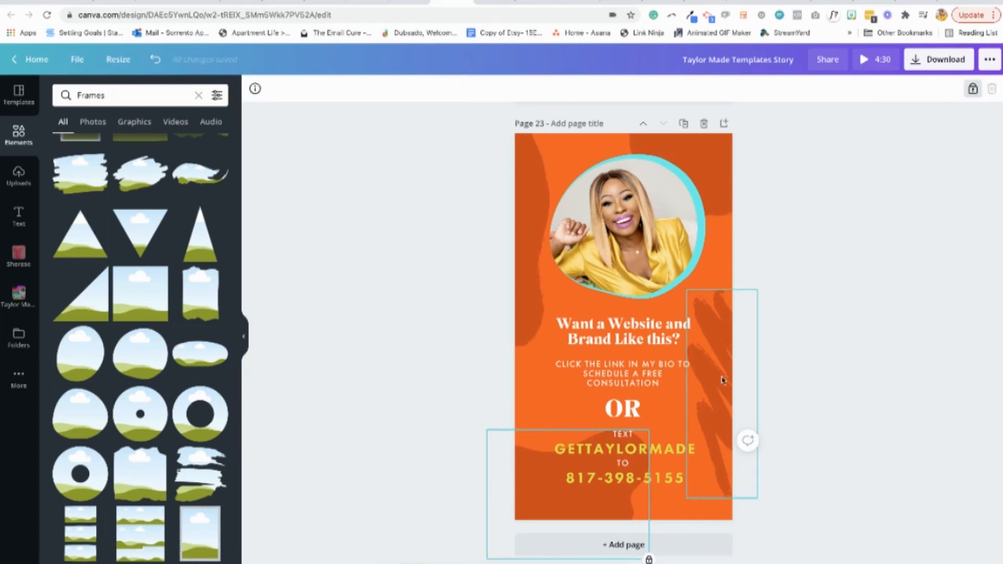
left_click(538, 305)
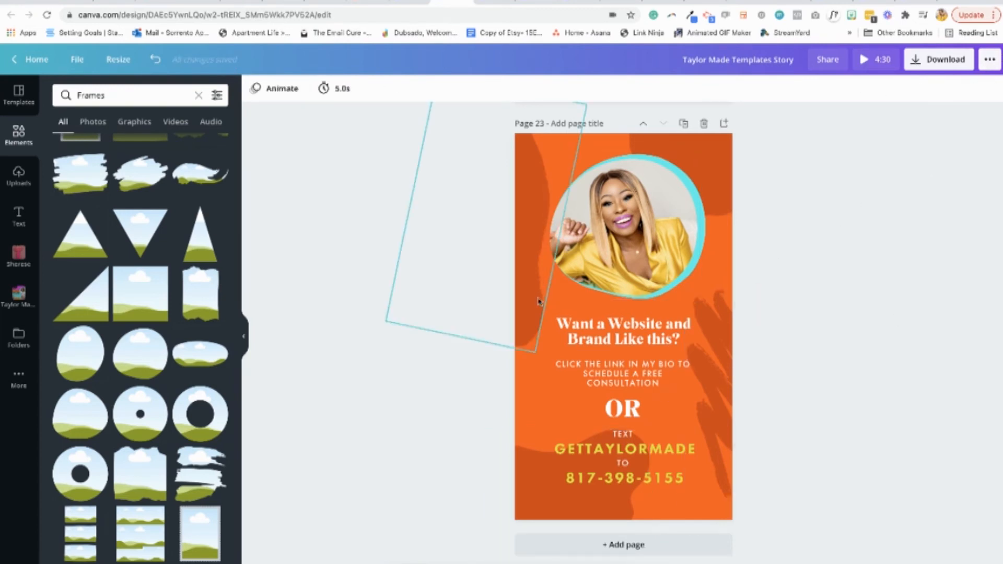
left_click(954, 89)
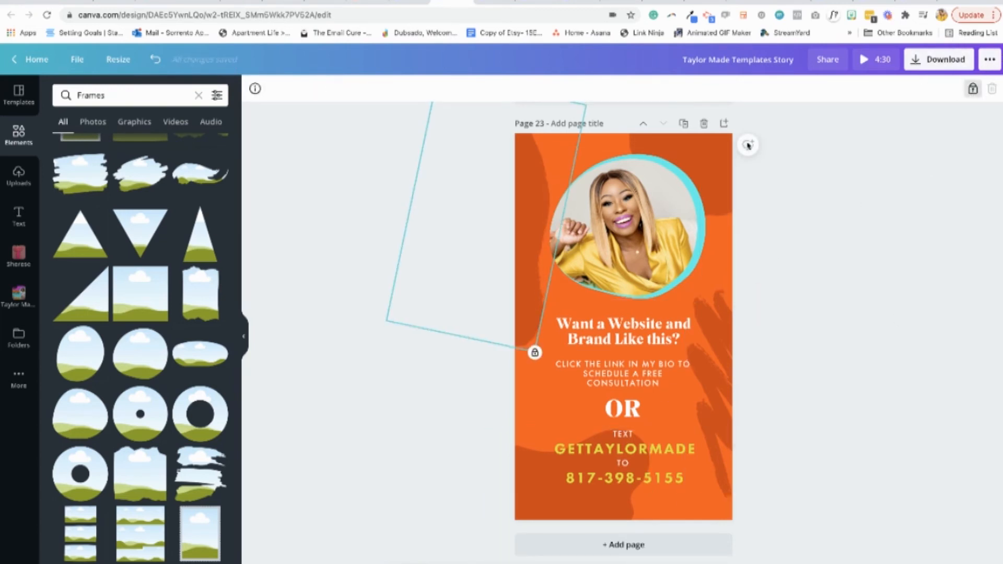
left_click(721, 163)
left_click(868, 201)
Select all text lines below the photo, space them evenly horizontally and tidy up their arrangement
left_click_drag(620, 312, 486, 559)
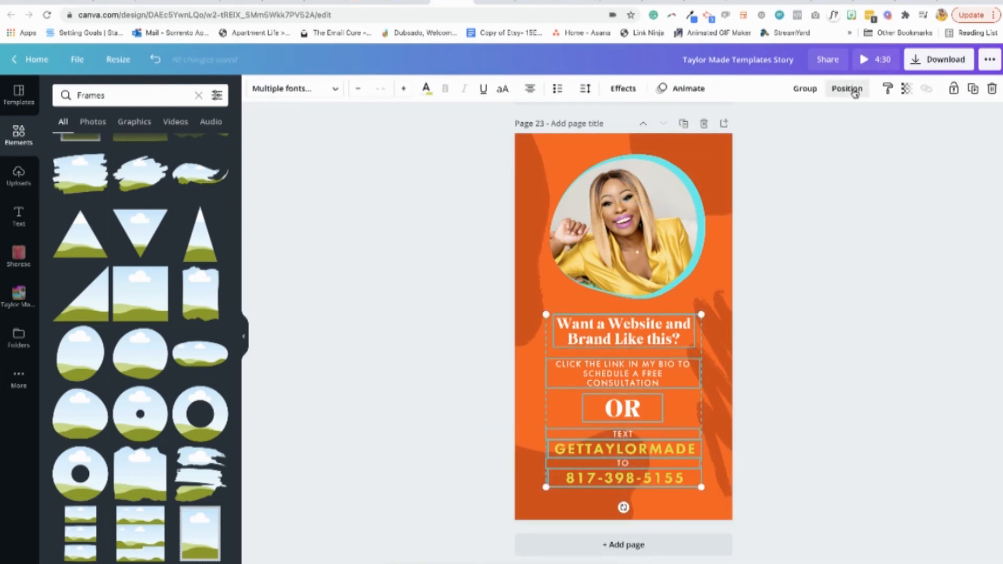
left_click(855, 91)
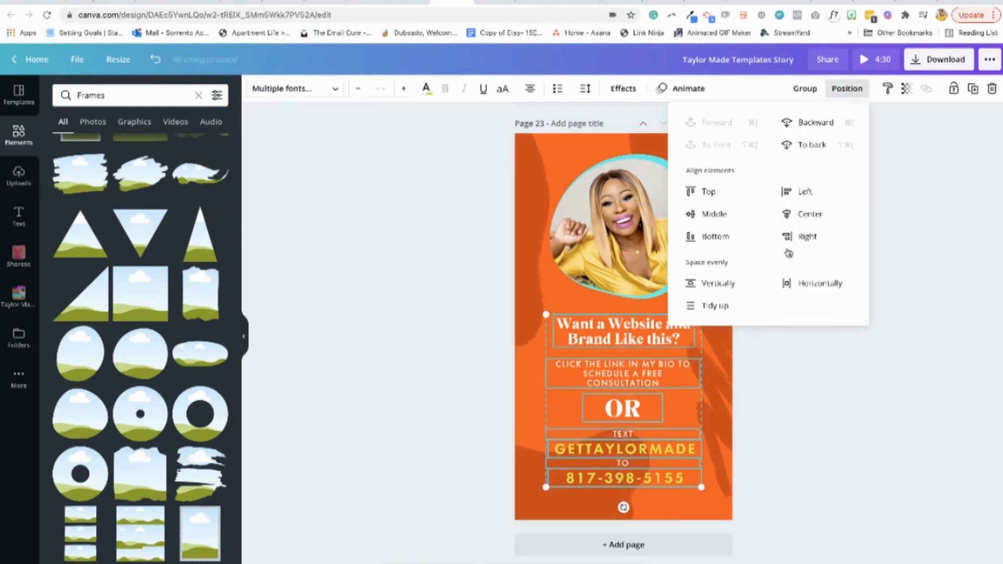
left_click(801, 285)
left_click(719, 307)
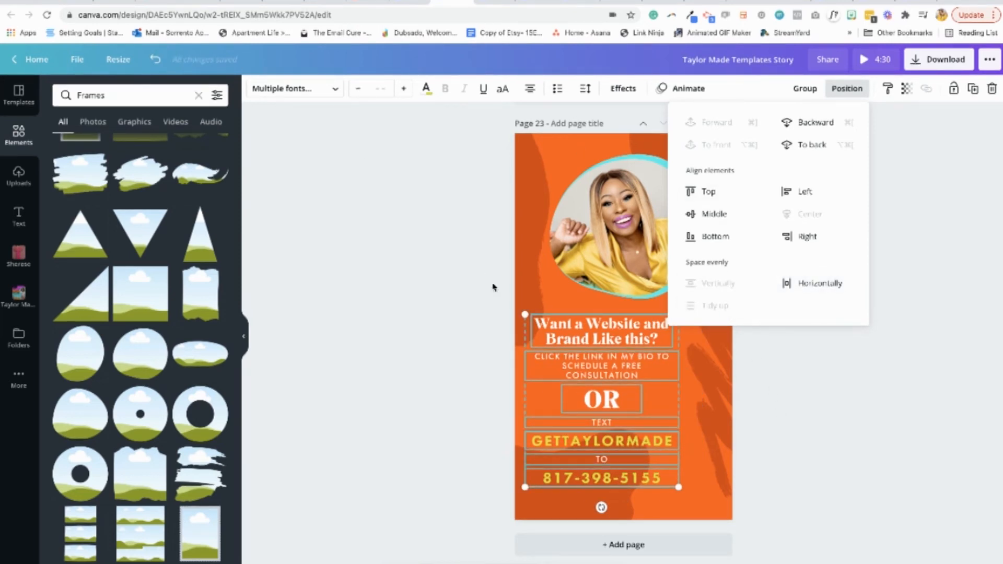
Group the selected text lines and center the group on the page below the photo
left_click(805, 88)
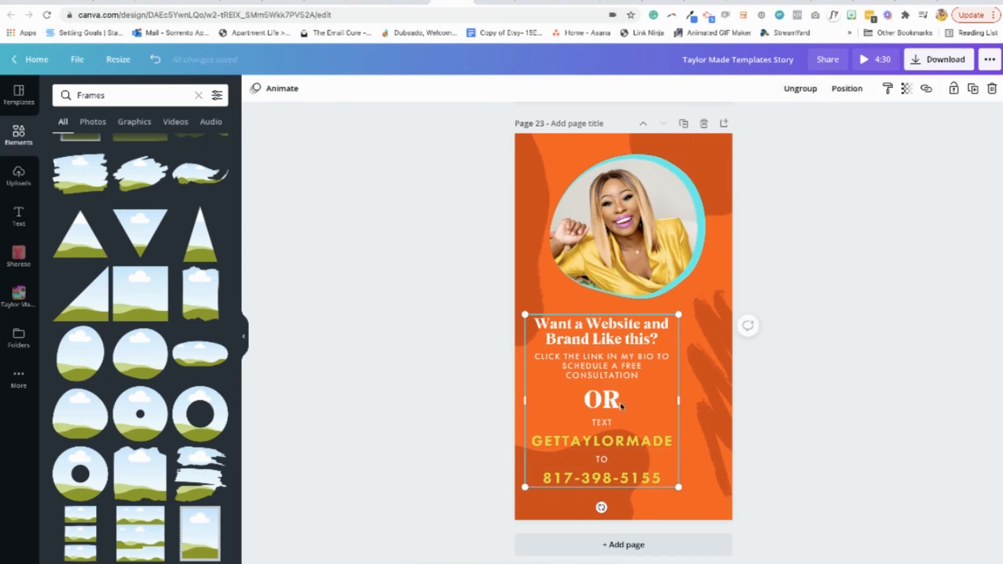
left_click_drag(609, 403, 631, 402)
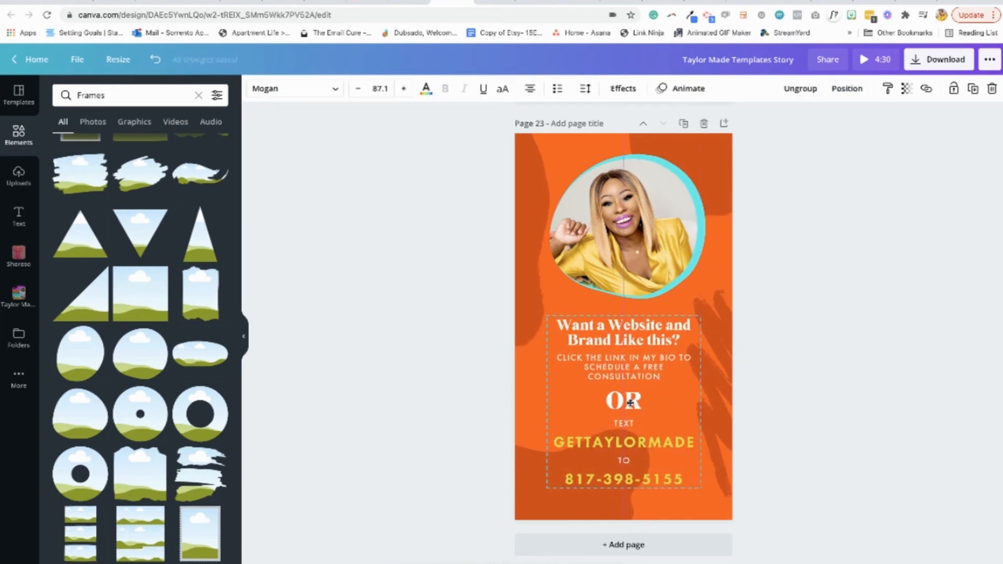
left_click(848, 371)
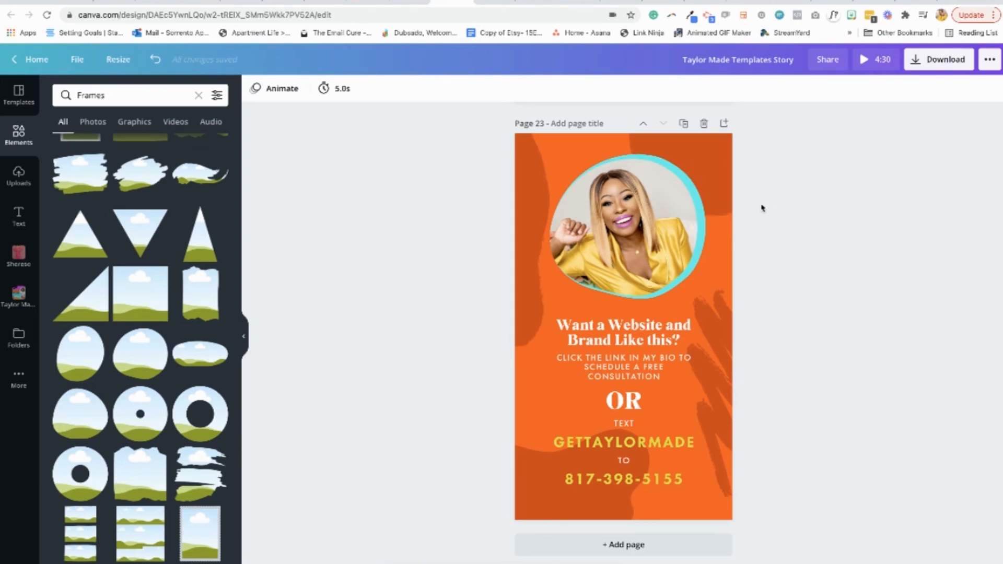
Set the orange story page's timing to 5.0 seconds
left_click(341, 89)
mouse_move(384, 129)
left_mouse_down()
mouse_move(372, 126)
mouse_move(387, 128)
left_mouse_up()
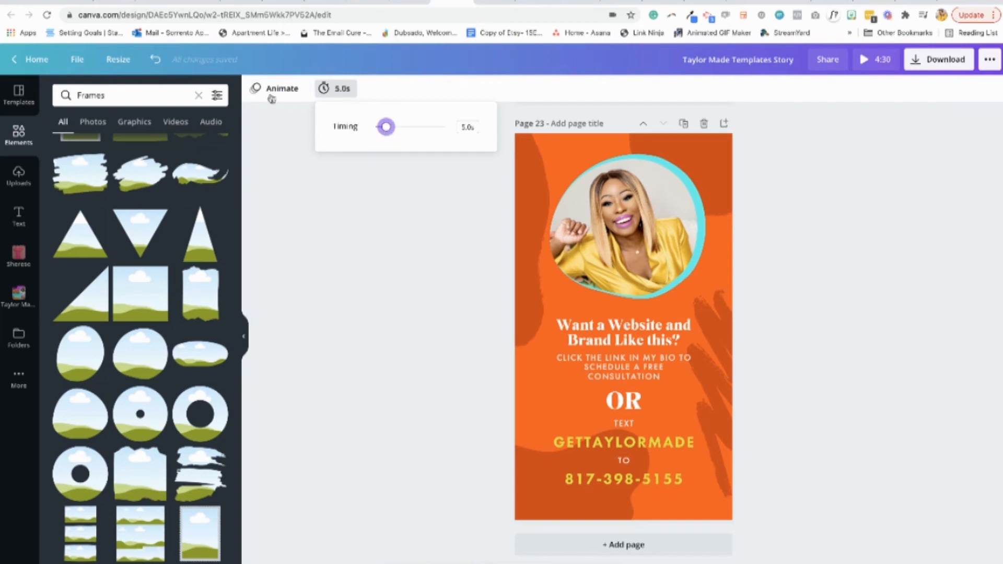
Preview the Pan page animation on the orange story page
left_click(271, 99)
left_click(140, 212)
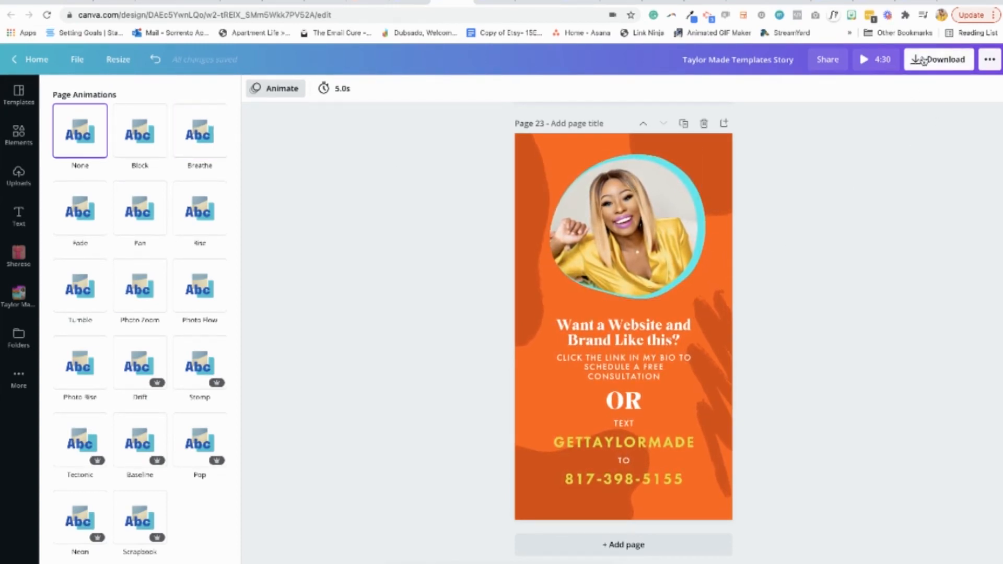
Download only page 23, the orange story page, as an MP4 video
left_click(923, 60)
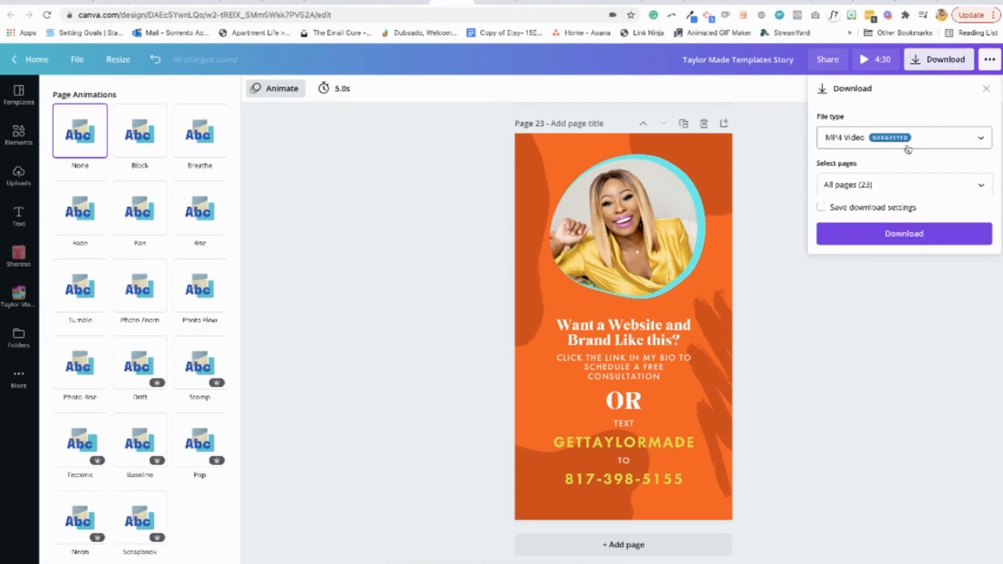
left_click(982, 188)
scroll(941, 293, "down", 10)
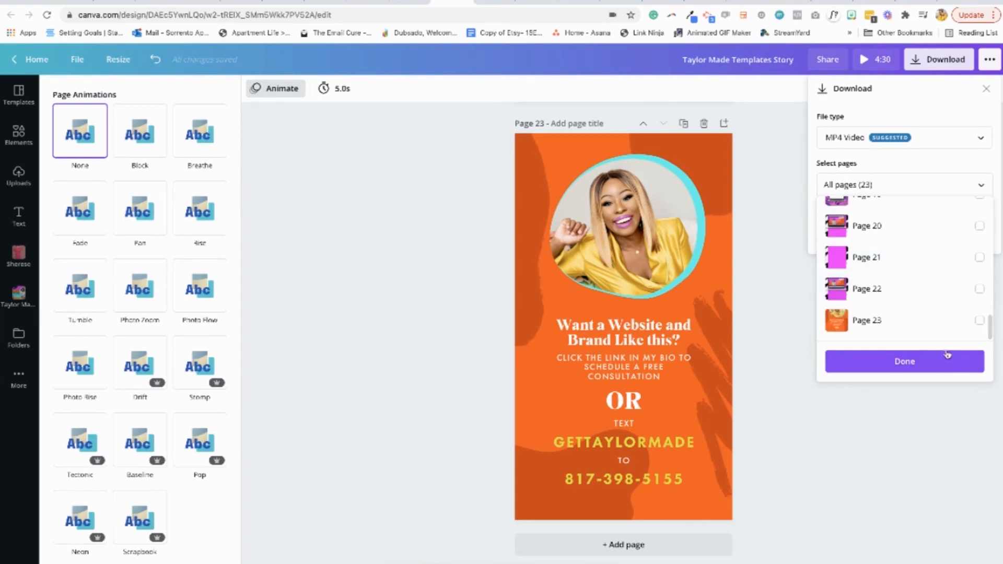
left_click(980, 320)
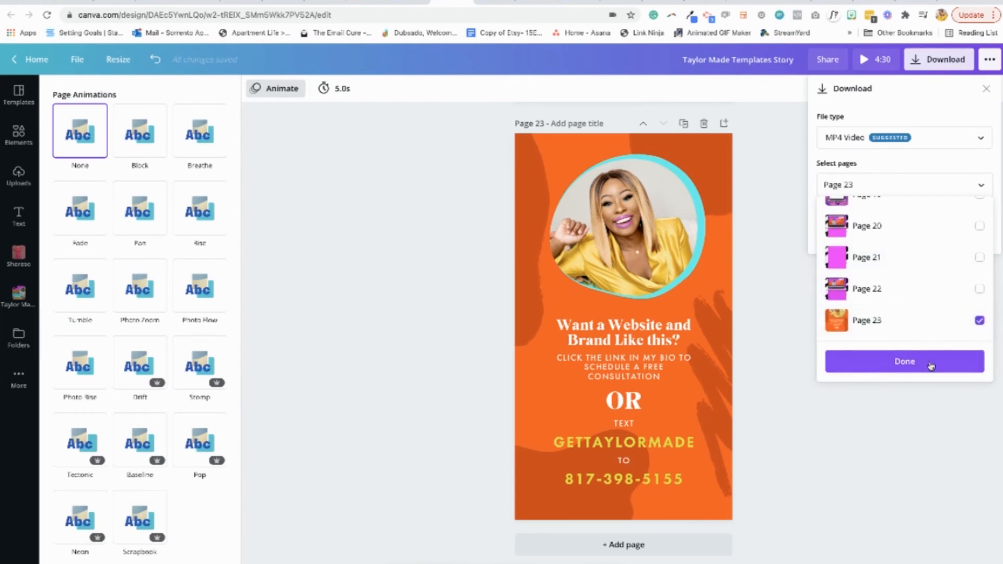
left_click(931, 366)
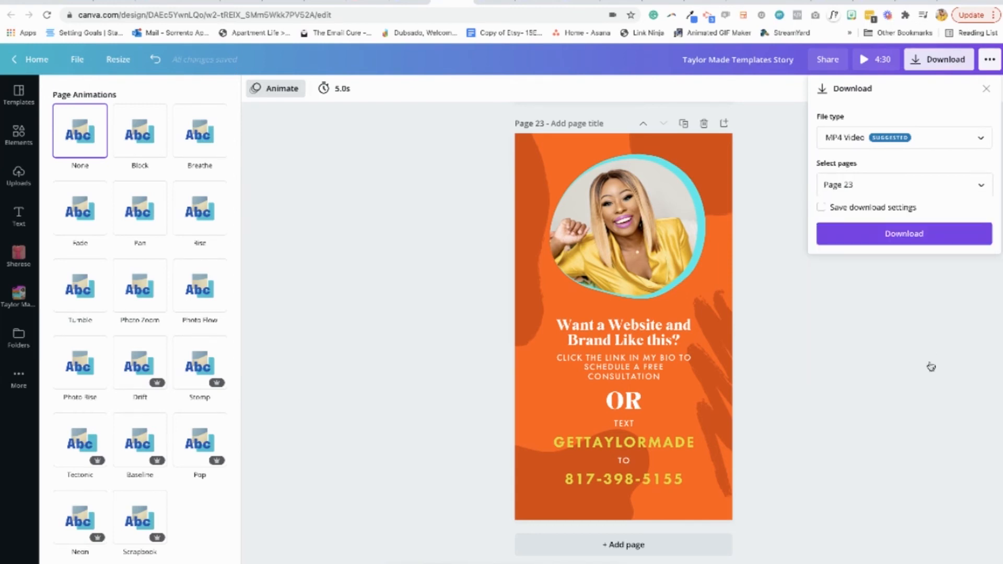
left_click(900, 232)
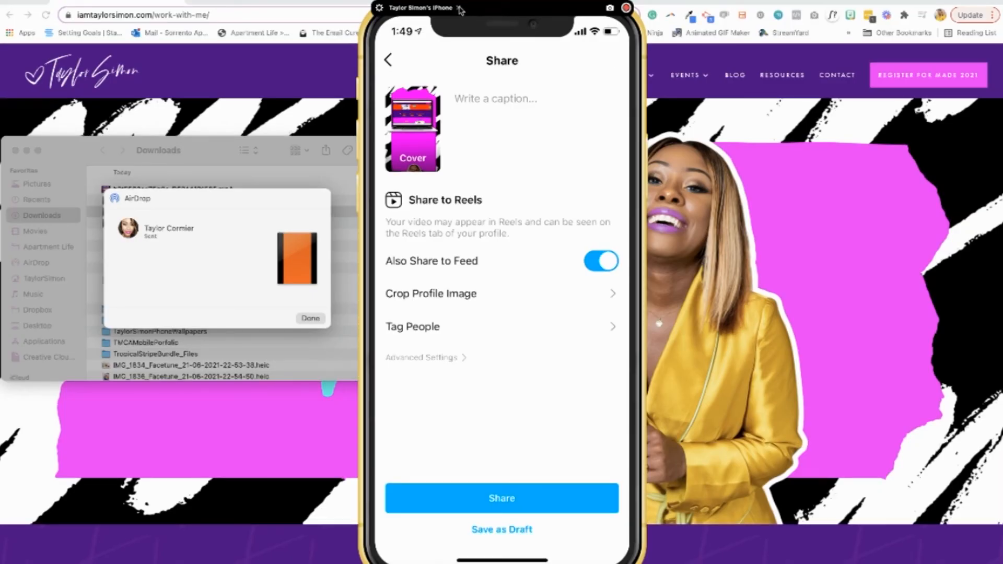
Close the phone mirroring window, dismiss the finished AirDrop transfer and close the Finder window with the "website" search
left_click(458, 8)
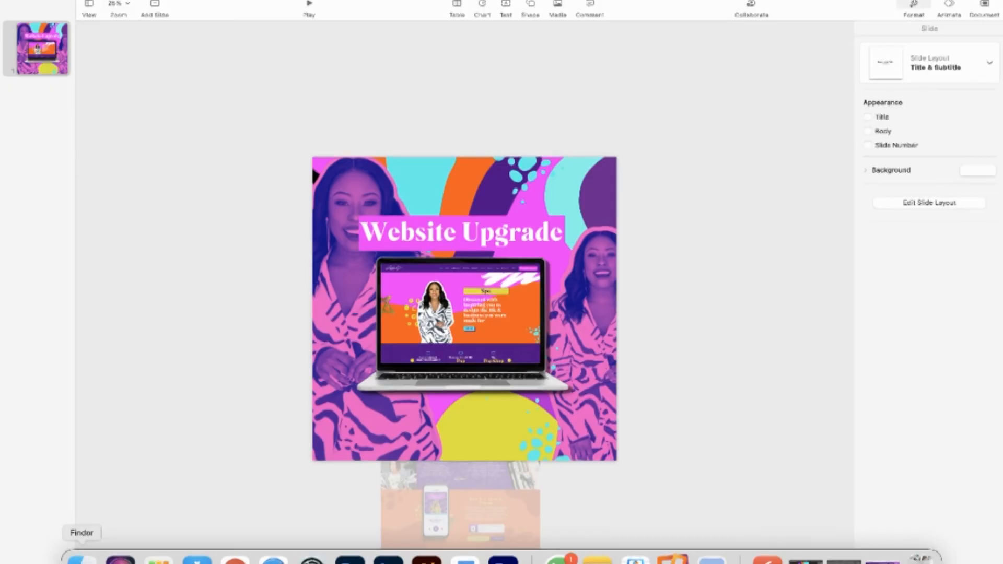
left_click(82, 558)
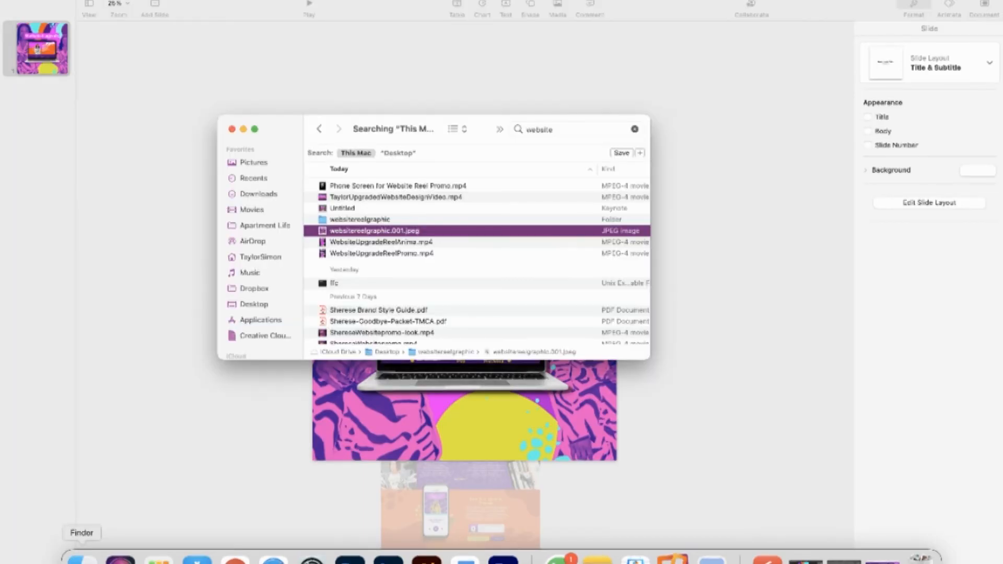
left_click(232, 128)
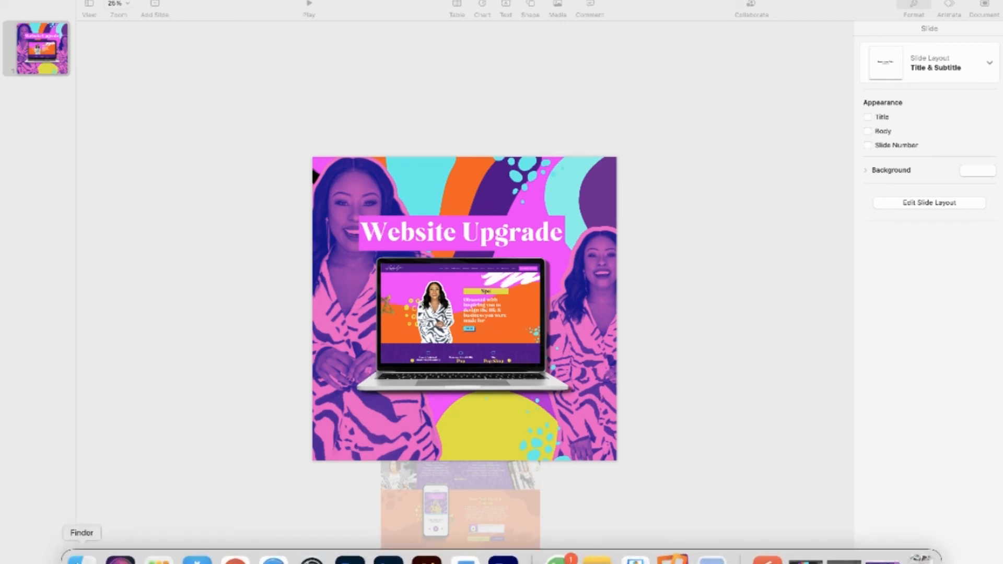
Browse the recent files in Finder and preview the Untitled Keynote file, then close the preview
left_click(79, 555)
scroll(145, 331, "down", 5)
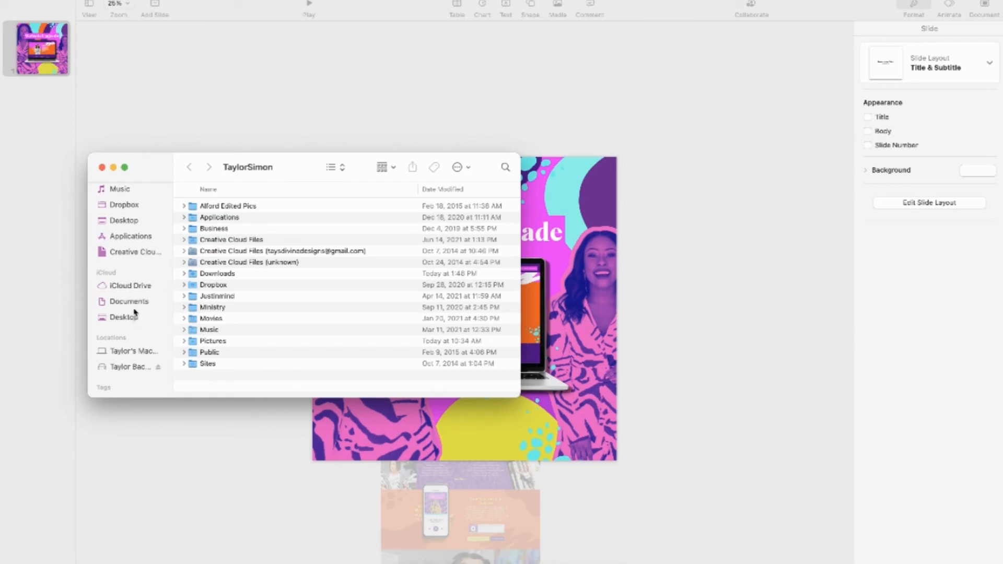
scroll(132, 231, "up", 5)
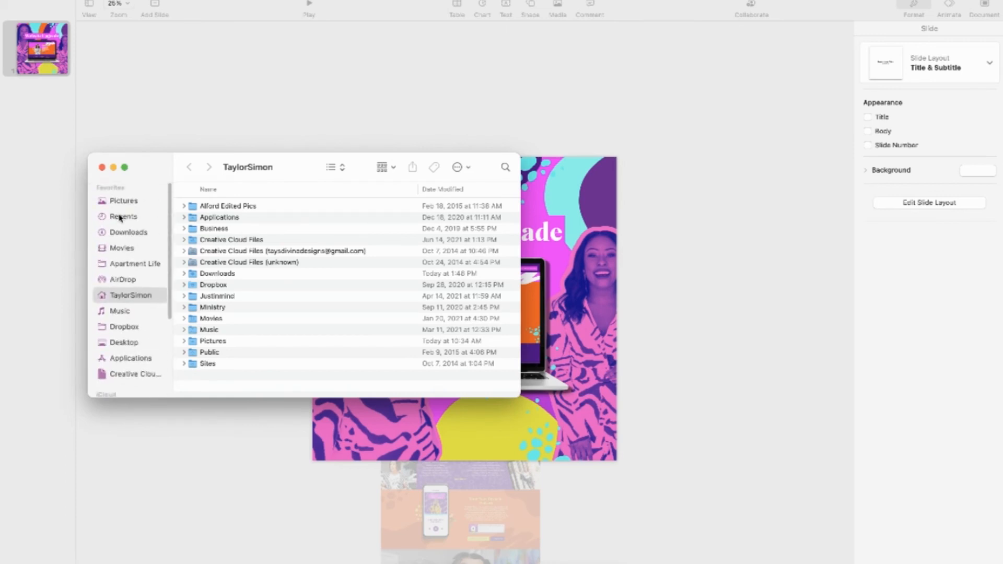
left_click(123, 217)
left_click(236, 217)
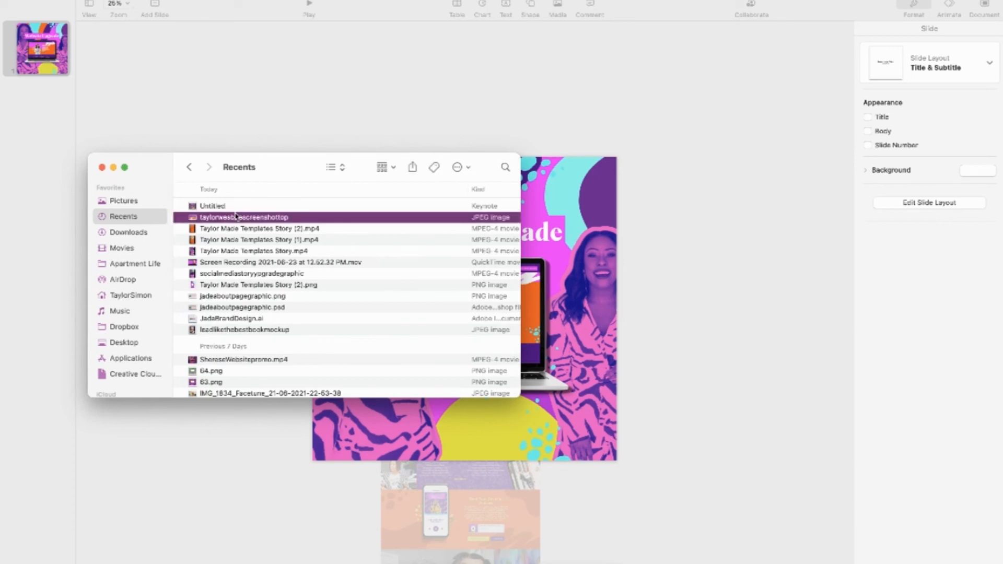
left_click(214, 206)
double_click(214, 207)
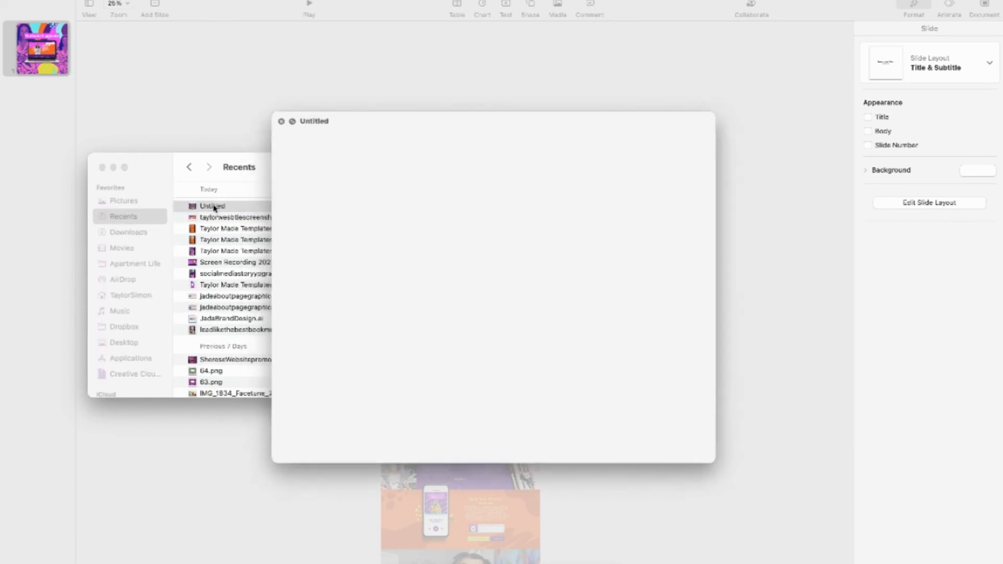
left_click(284, 119)
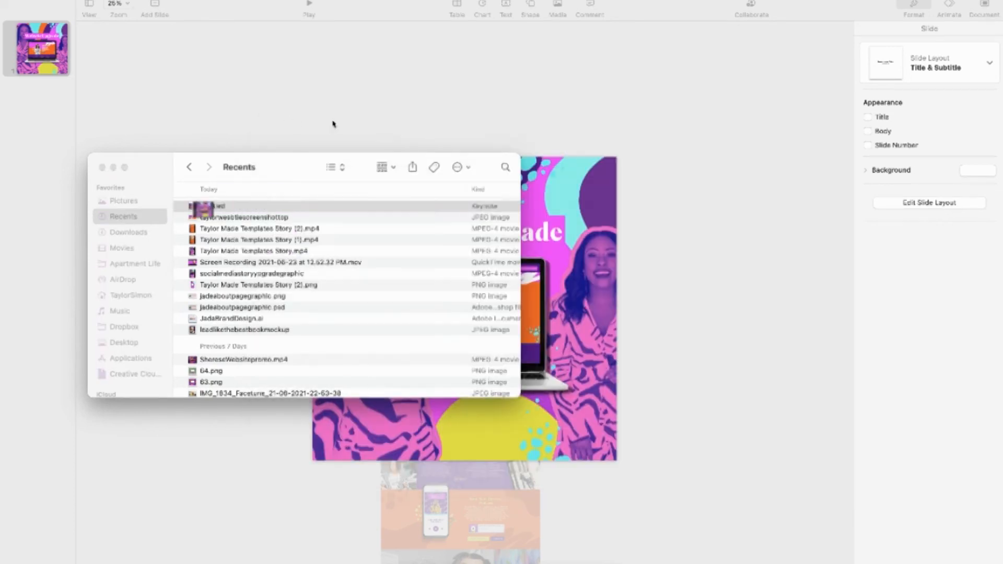
Look through the files in the Desktop folder
left_click(126, 343)
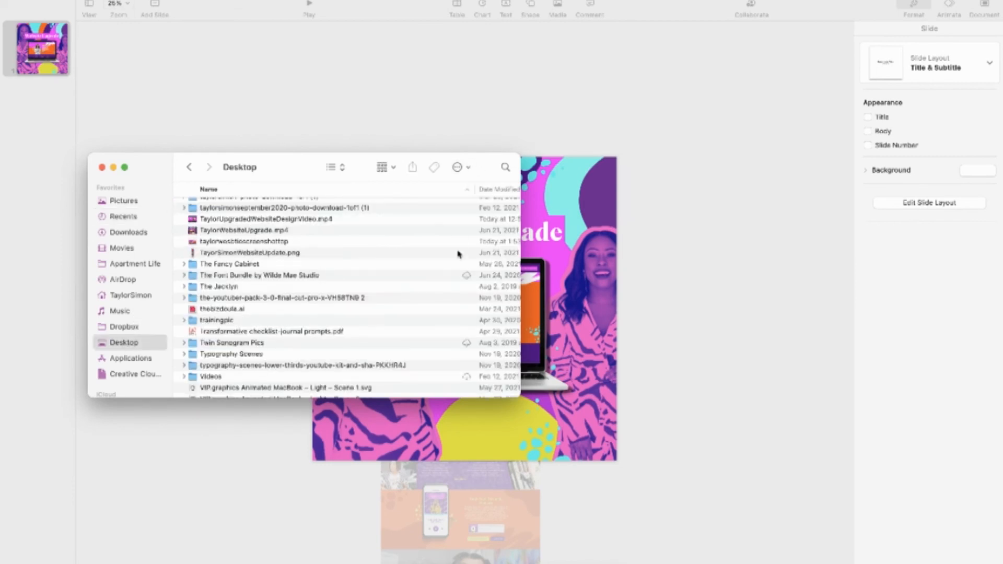
scroll(459, 251, "up", 15)
scroll(464, 240, "up", 3)
scroll(463, 240, "down", 20)
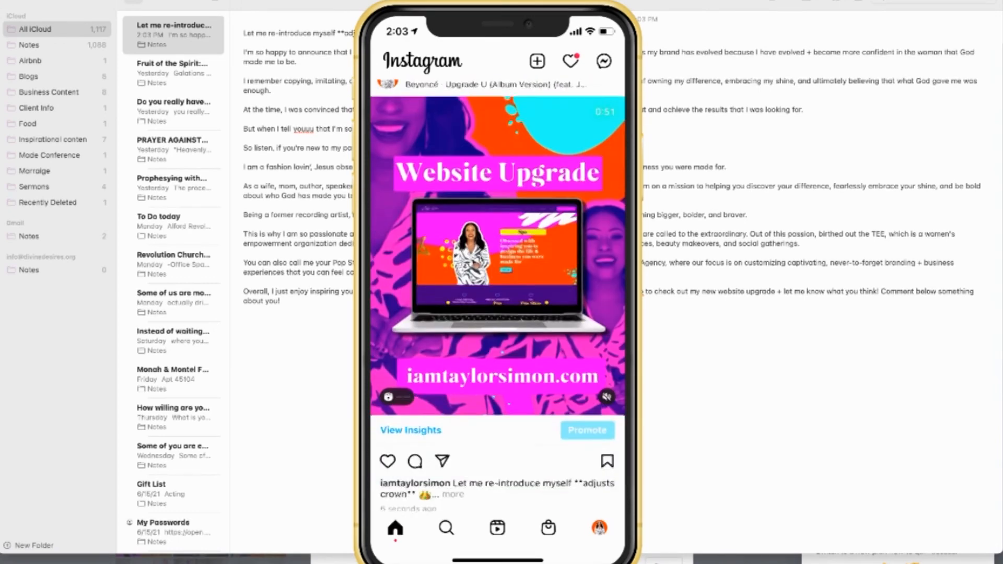
Like the Website Upgrade reel in the mirrored phone's Instagram feed, then close the phone mirroring window
scroll(498, 295, "up", 3)
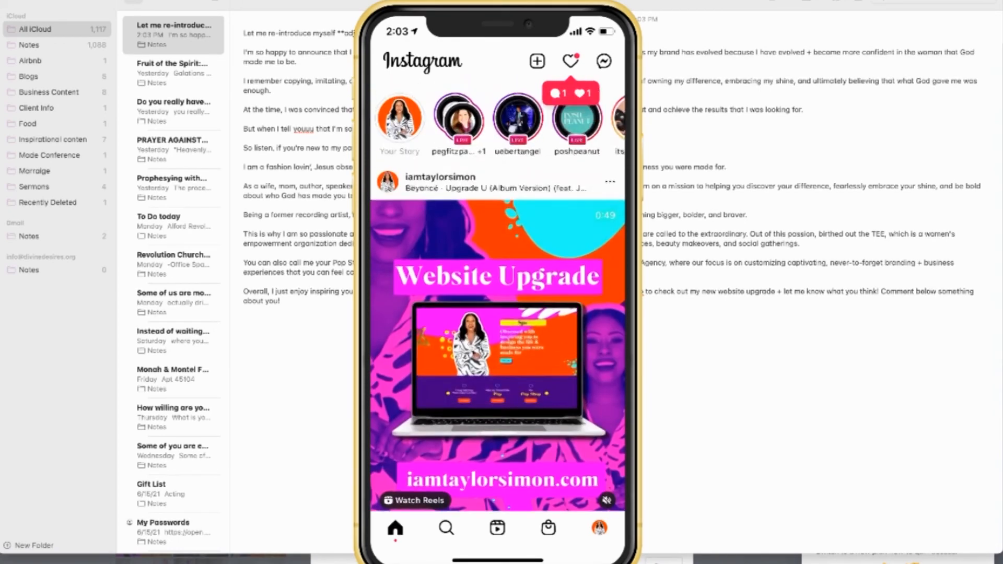
scroll(498, 295, "down", 4)
left_click(387, 374)
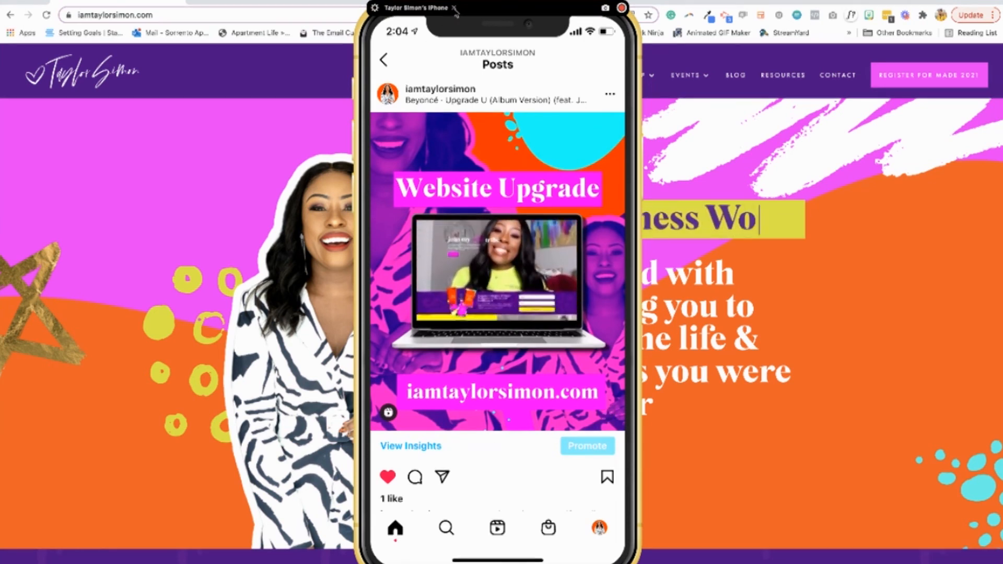
left_click(454, 9)
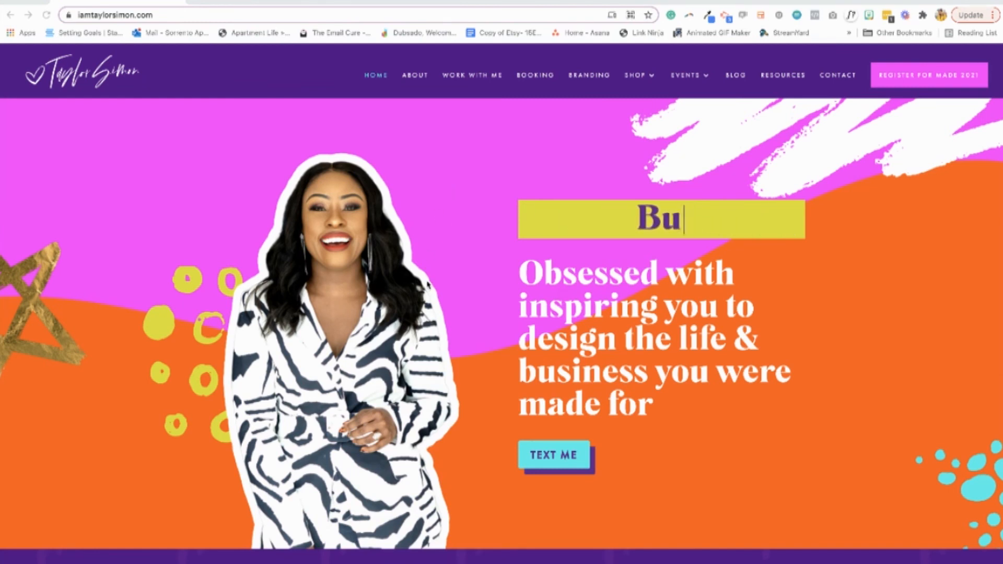